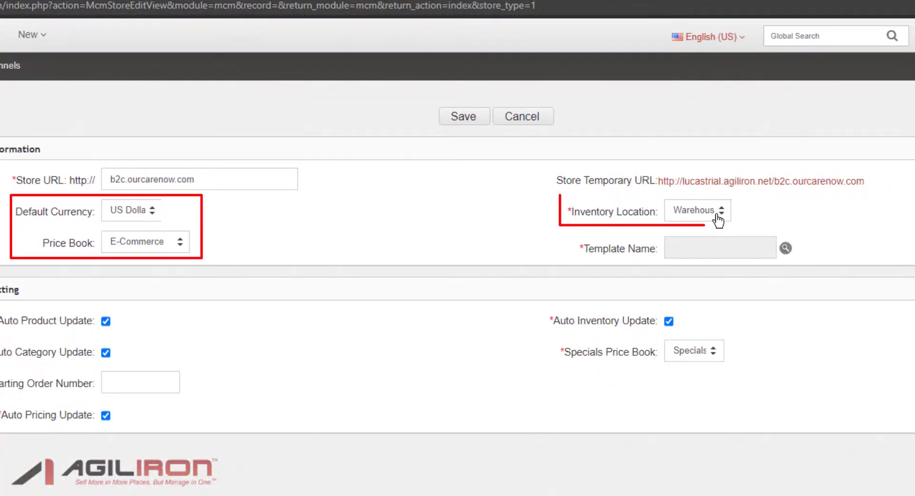
Step: Browse the store design themes and select template 549100240 for the new channel, accepting the $219.00 charge
{"action": "left_click", "coordinate": [719, 221]}
{"action": "left_click", "coordinate": [710, 225]}
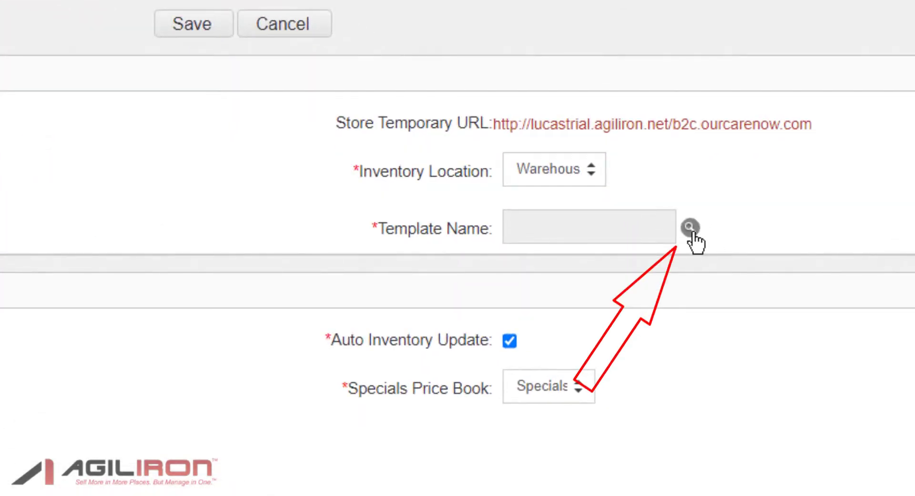
{"action": "left_click", "coordinate": [691, 229]}
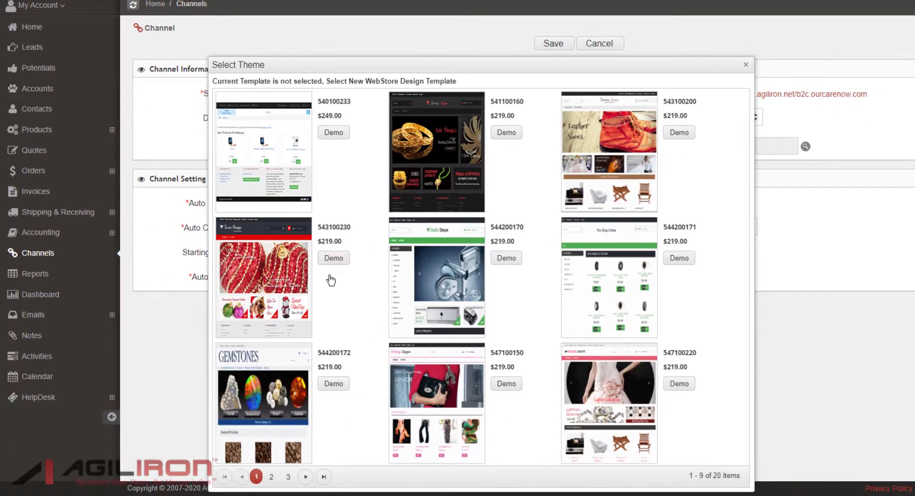
{"action": "scroll", "coordinate": [332, 280], "scroll_direction": "down", "scroll_amount": 2}
{"action": "scroll", "coordinate": [333, 284], "scroll_direction": "up", "scroll_amount": 1}
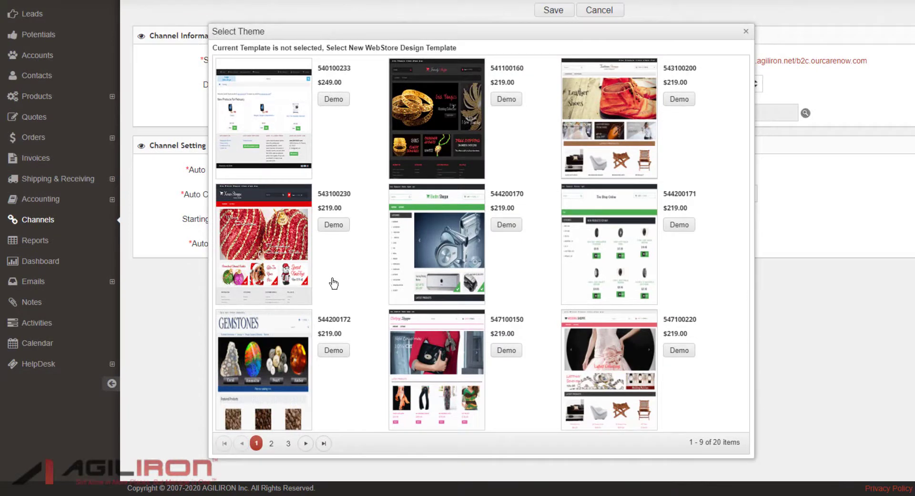
{"action": "left_click", "coordinate": [304, 443]}
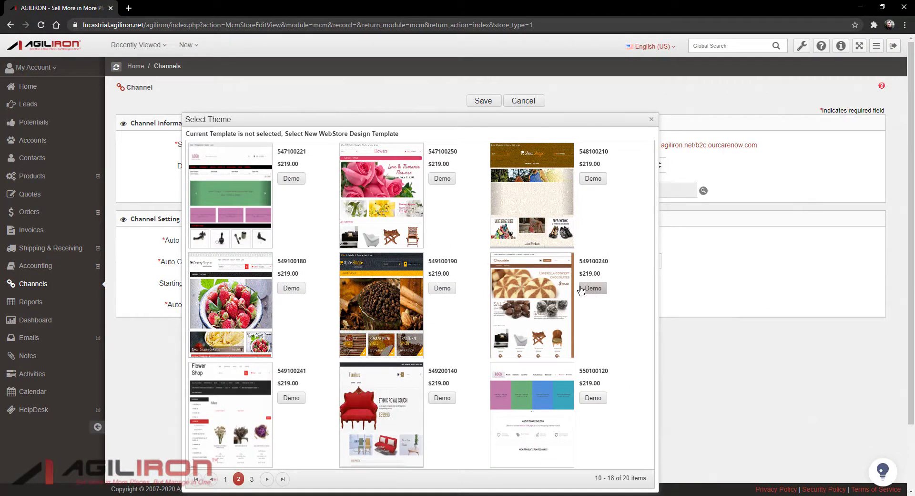
{"action": "left_click", "coordinate": [522, 270]}
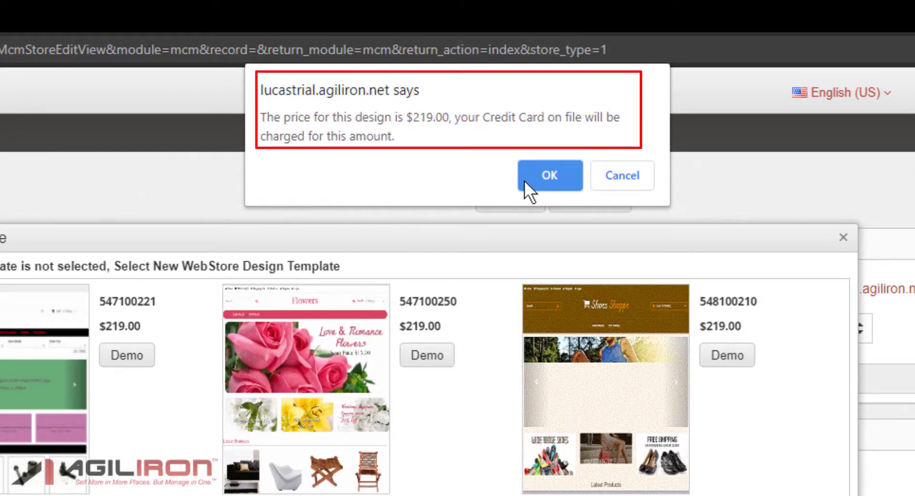
{"action": "left_click", "coordinate": [537, 181]}
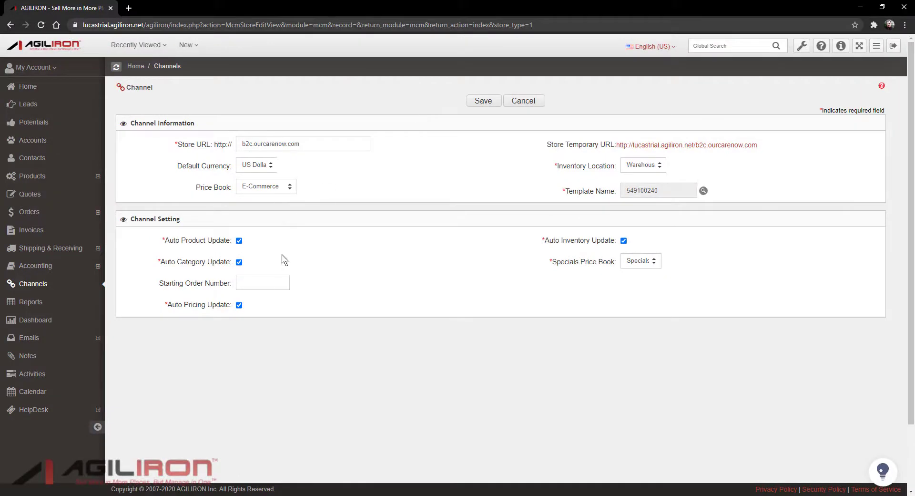
Step: Set the channel's starting order number to 10001 and save the new channel
{"action": "left_click", "coordinate": [267, 285]}
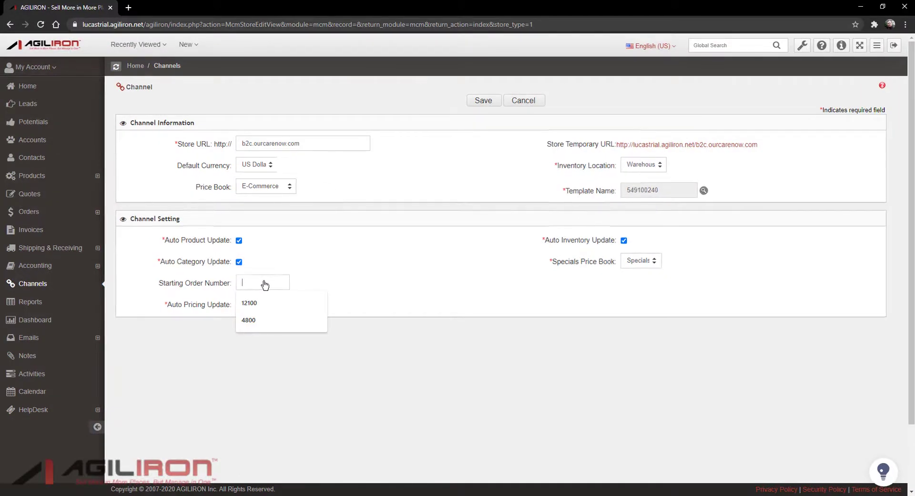
{"action": "type", "text": "1000"}
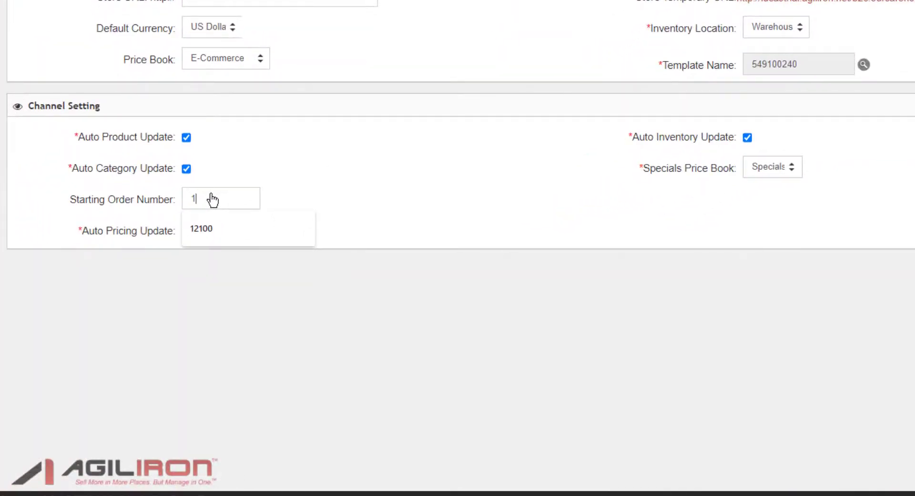
{"action": "type", "text": "1"}
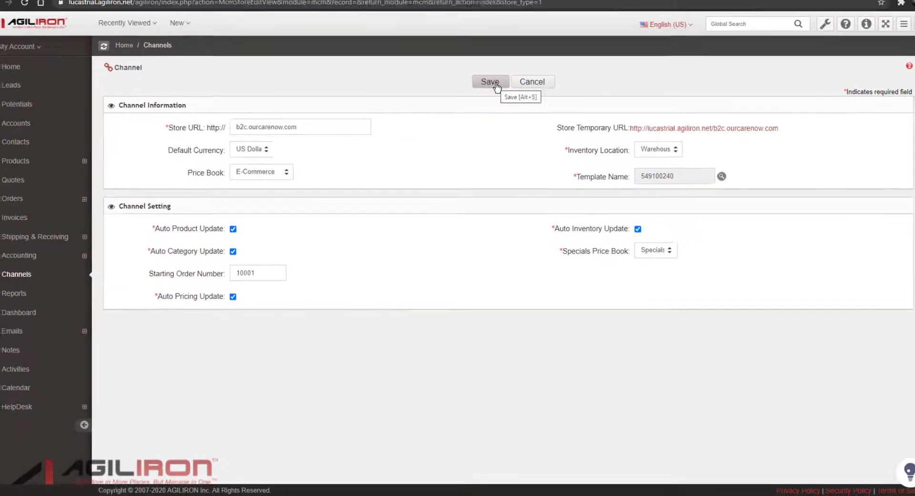
{"action": "left_click", "coordinate": [491, 97]}
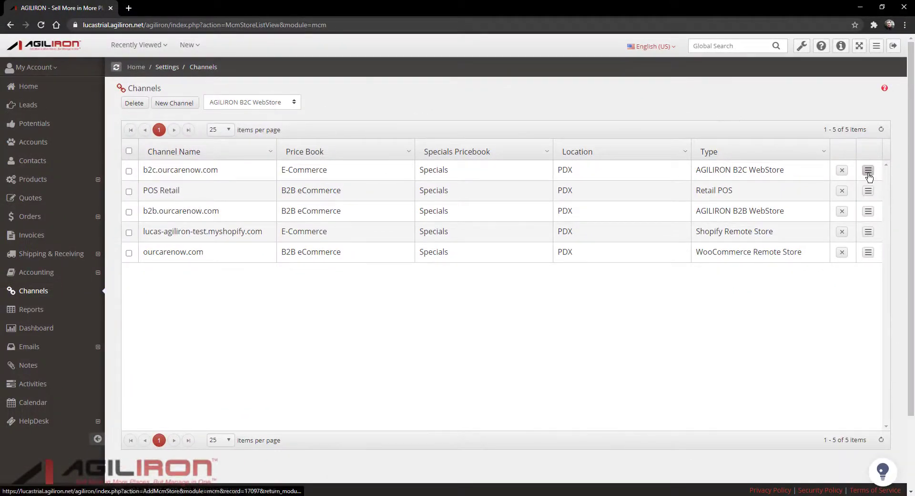
Step: Open the b2c.ourcarenow.com channel for editing, review its temporary store site in an incognito window, and close that window
{"action": "left_click", "coordinate": [867, 171]}
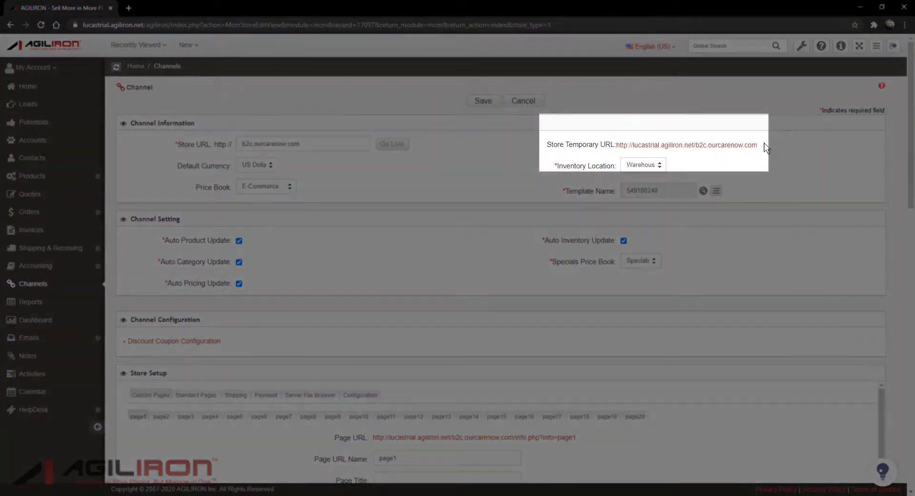
{"action": "right_click", "coordinate": [645, 148]}
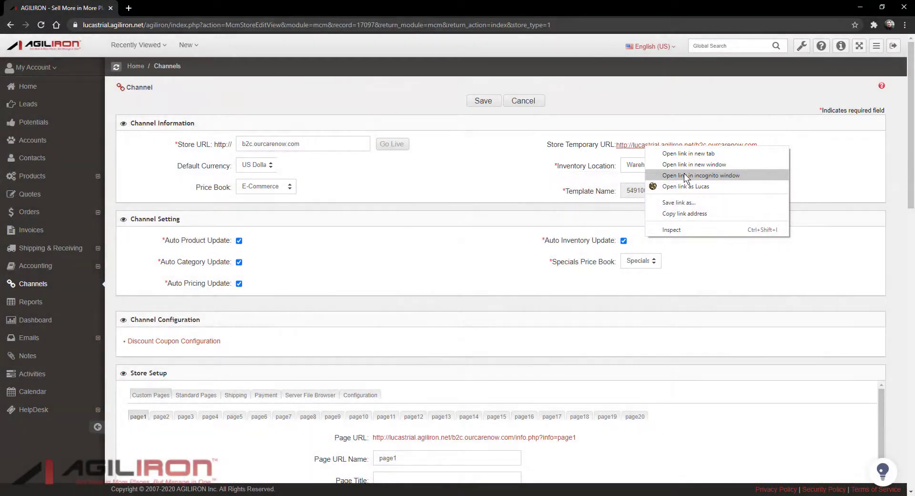
{"action": "left_click", "coordinate": [685, 175]}
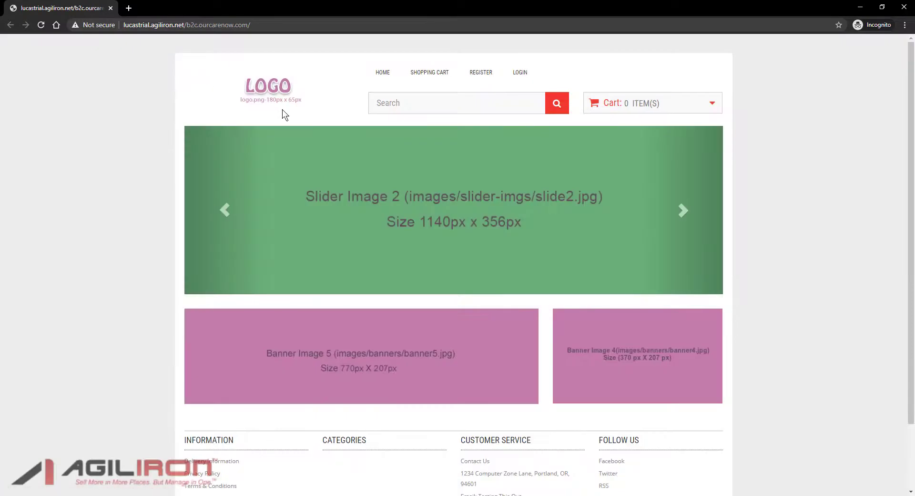
{"action": "scroll", "coordinate": [316, 112], "scroll_direction": "down", "scroll_amount": 2}
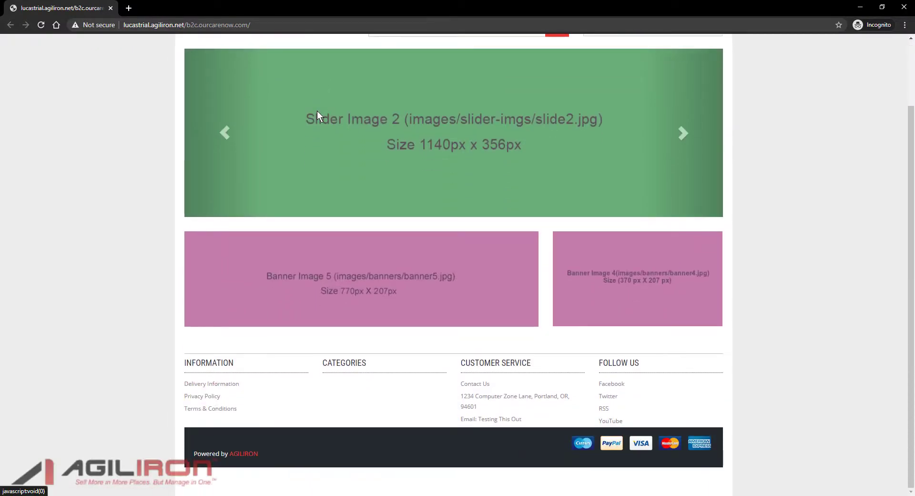
{"action": "scroll", "coordinate": [316, 111], "scroll_direction": "up", "scroll_amount": 2}
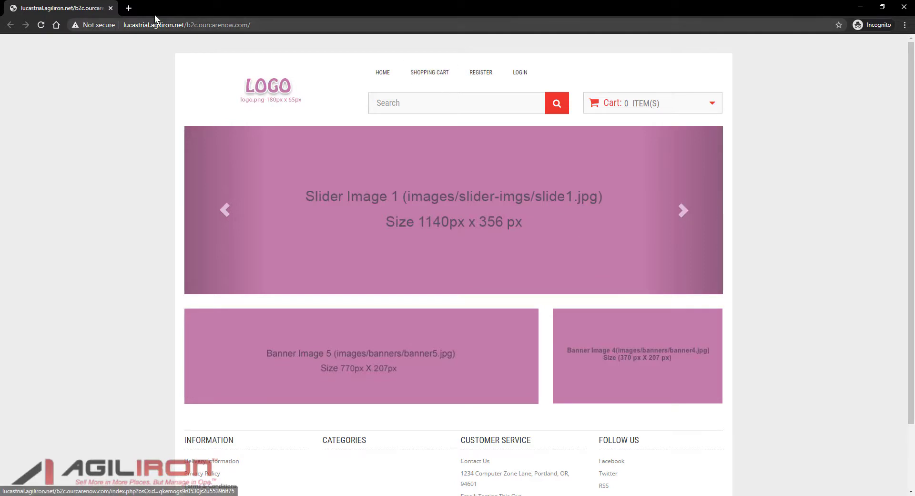
{"action": "left_click", "coordinate": [110, 8]}
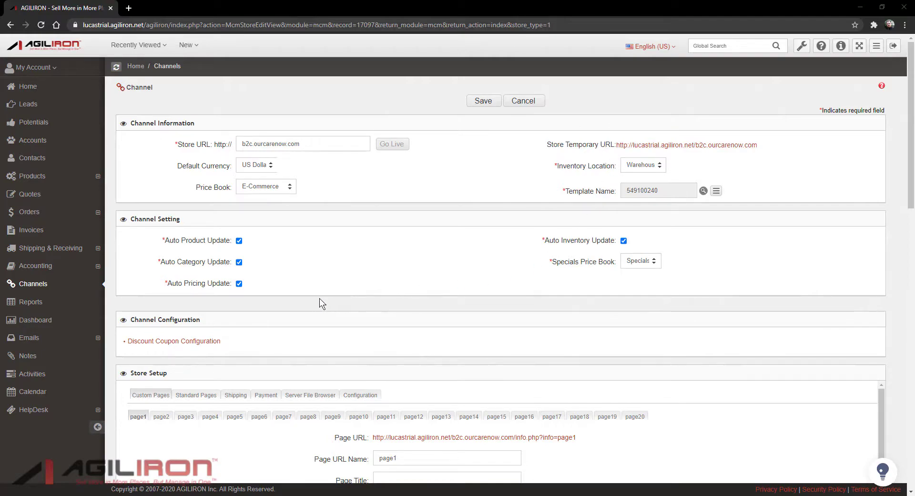
Step: In the store configuration, replace the store owner with "AI Shoes Test B2C Store"
{"action": "scroll", "coordinate": [320, 298], "scroll_direction": "down", "scroll_amount": 3}
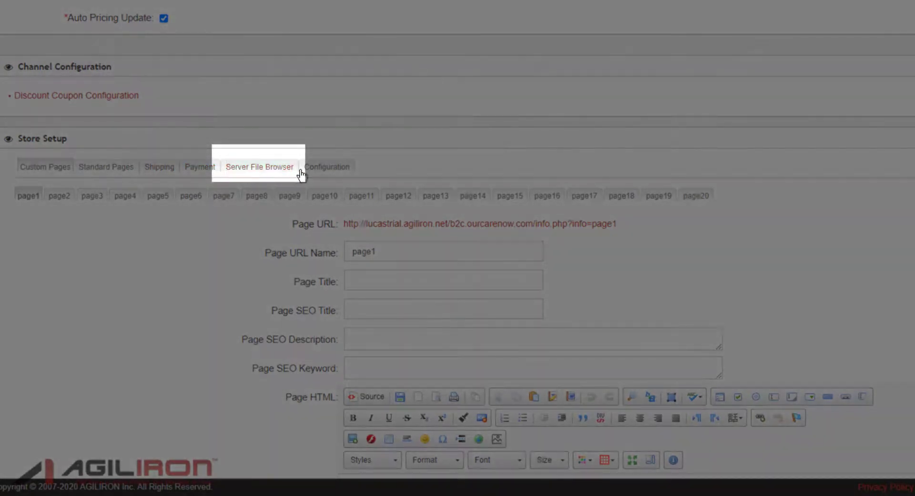
{"action": "left_click", "coordinate": [316, 172]}
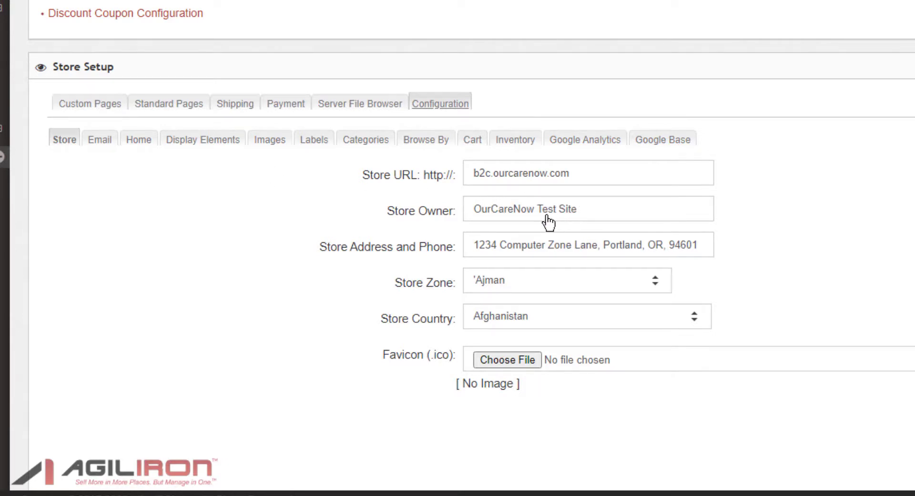
{"action": "left_click", "coordinate": [578, 214]}
{"action": "left_click_drag", "start_coordinate": [595, 219], "coordinate": [450, 221]}
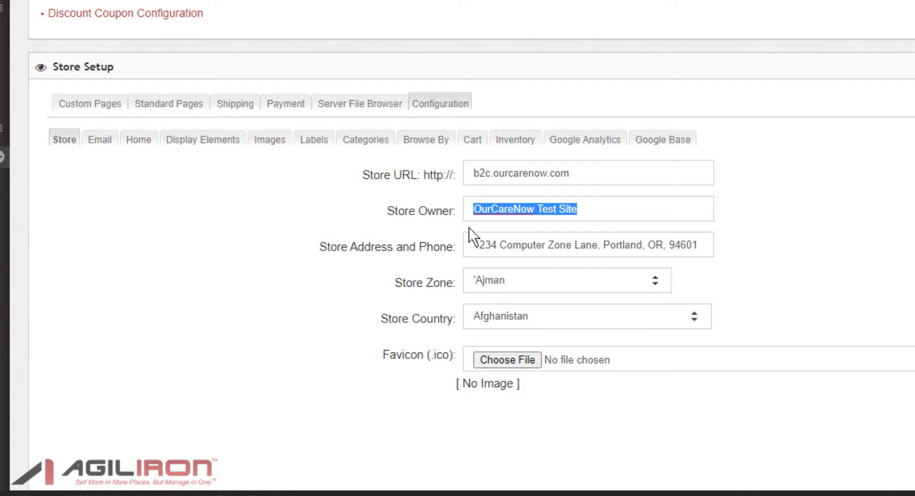
{"action": "type", "text": "Al "}
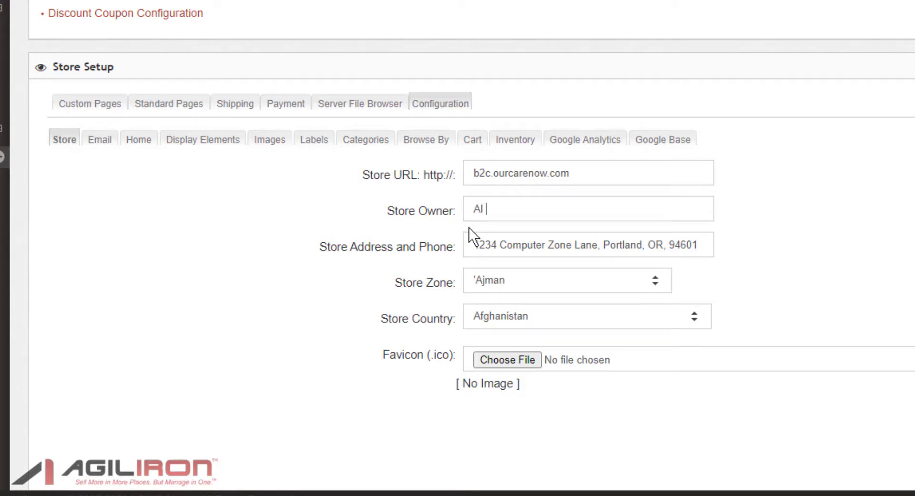
{"action": "type", "text": "Shoes Test B2C"}
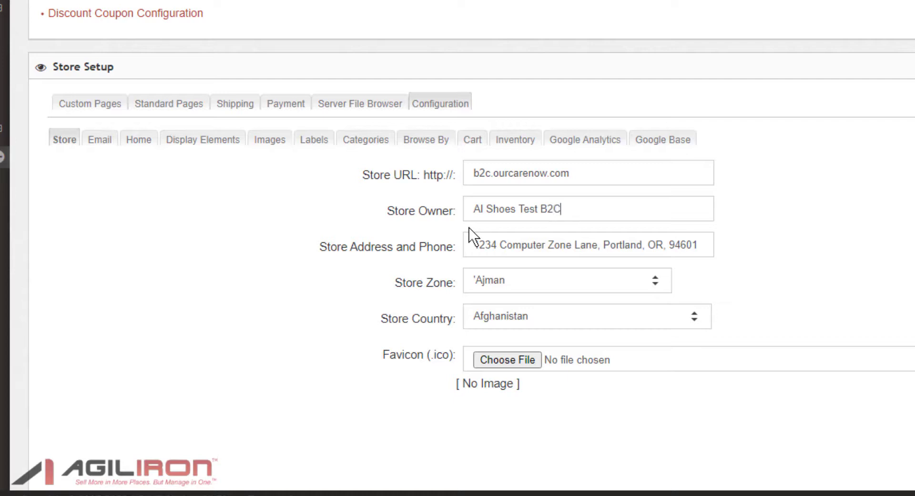
{"action": "type", "text": " Store"}
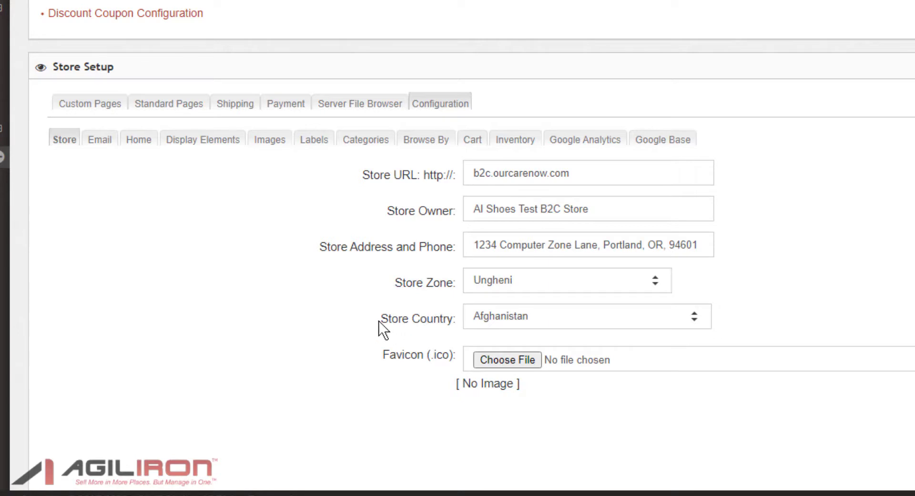
Step: Set the store country to United States in the store configuration
{"action": "left_click_drag", "start_coordinate": [380, 320], "coordinate": [548, 324]}
{"action": "left_click", "coordinate": [548, 324]}
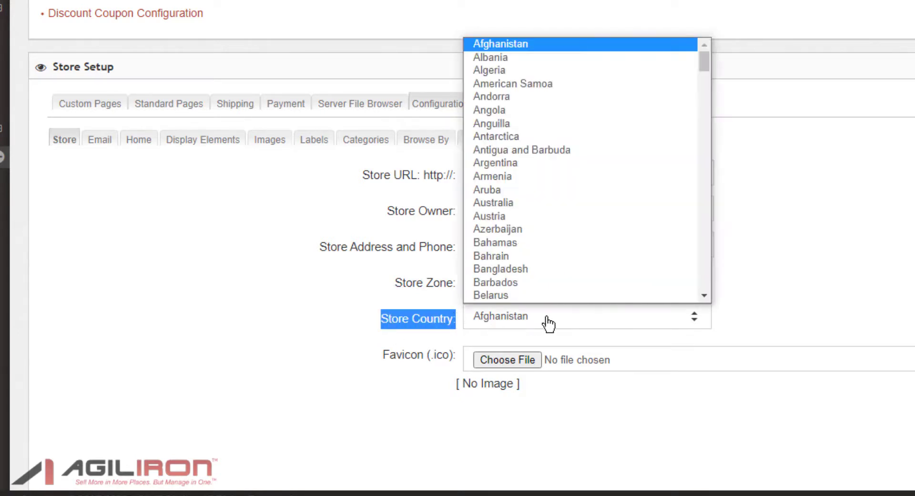
{"action": "scroll", "coordinate": [553, 267], "scroll_direction": "down", "scroll_amount": 20}
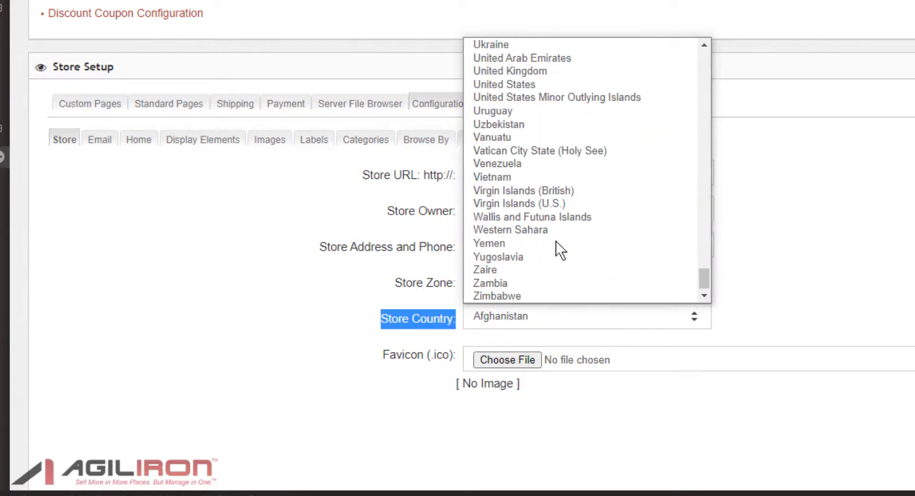
{"action": "left_click", "coordinate": [526, 87]}
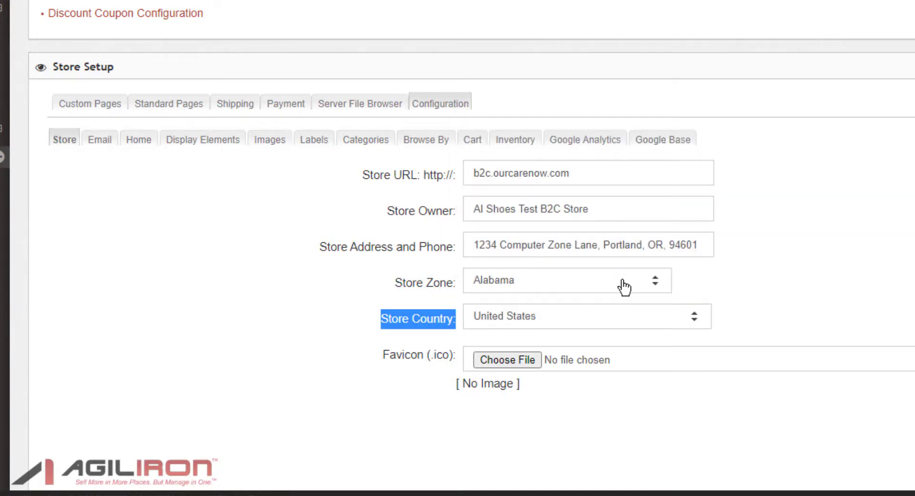
Step: Set the store zone to Oregon
{"action": "left_click", "coordinate": [652, 282]}
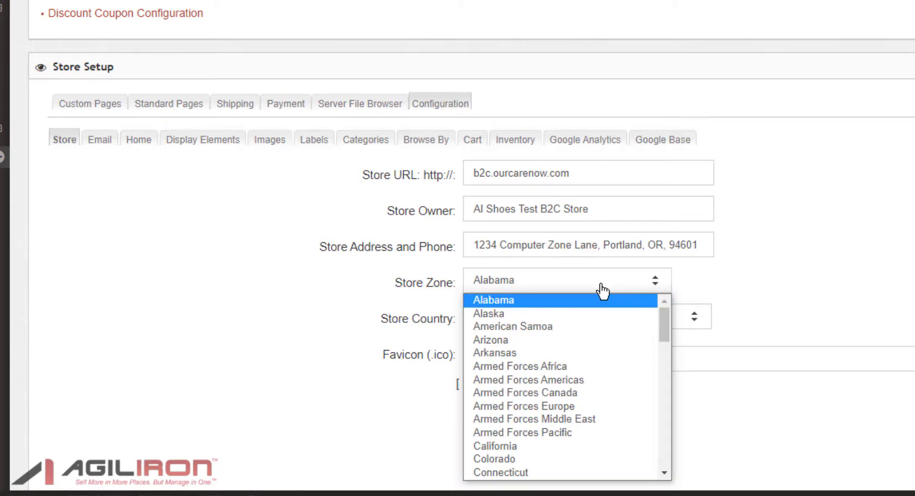
{"action": "scroll", "coordinate": [567, 334], "scroll_direction": "down", "scroll_amount": 8}
{"action": "scroll", "coordinate": [568, 336], "scroll_direction": "up", "scroll_amount": 2}
{"action": "scroll", "coordinate": [595, 339], "scroll_direction": "up", "scroll_amount": 2}
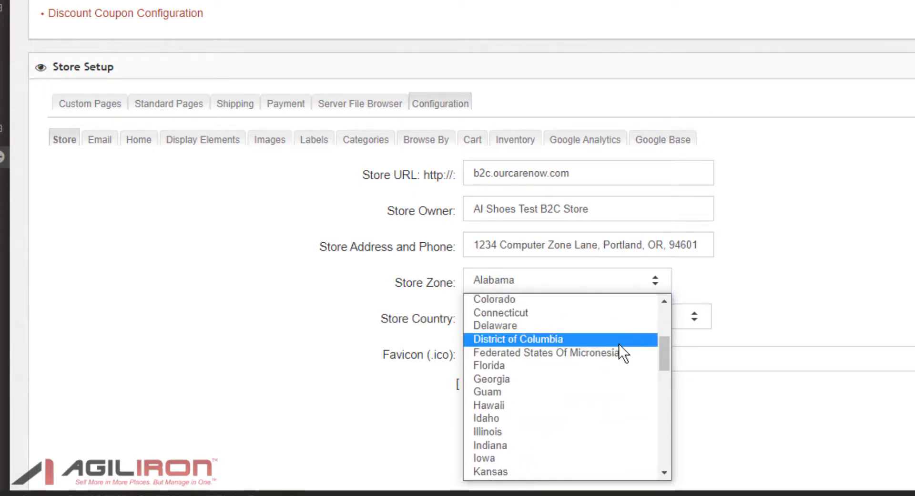
{"action": "scroll", "coordinate": [647, 346], "scroll_direction": "down", "scroll_amount": 8}
{"action": "left_click", "coordinate": [548, 441]}
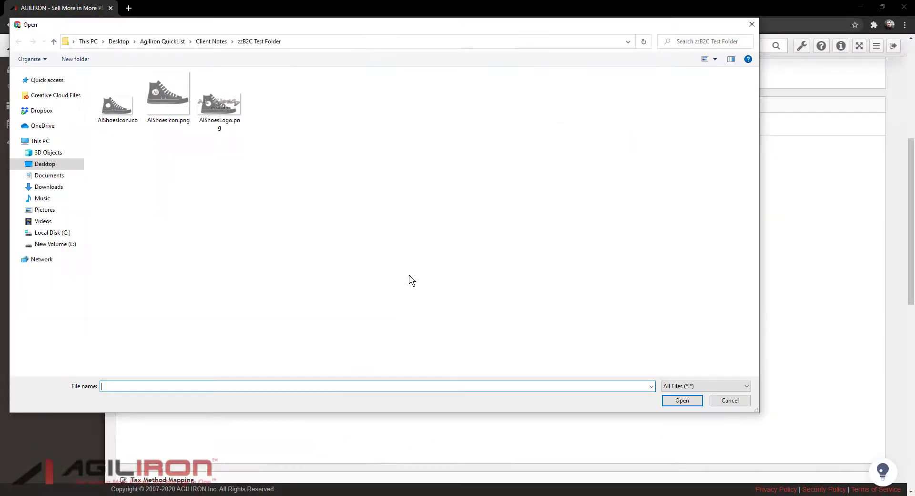
Step: Choose AIShoesIcon.ico from the zzB2C Test Folder as the store's favicon and save the channel
{"action": "left_click", "coordinate": [120, 105]}
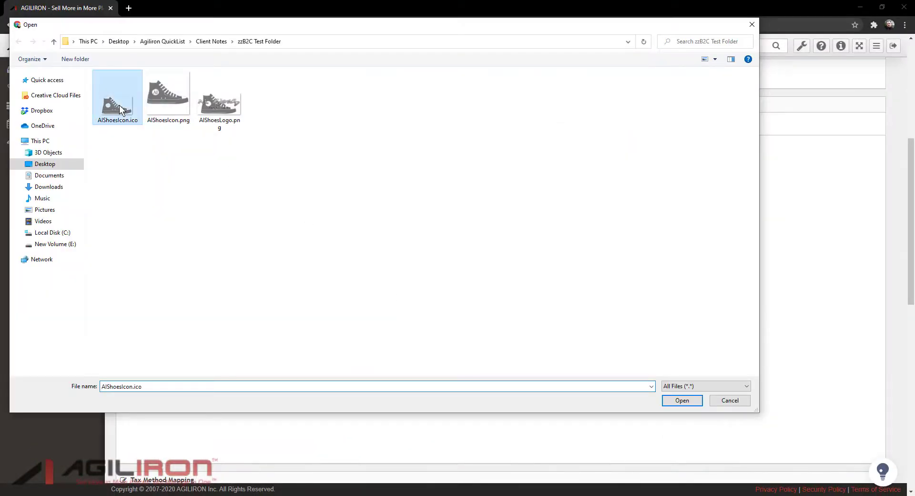
{"action": "left_click", "coordinate": [681, 399]}
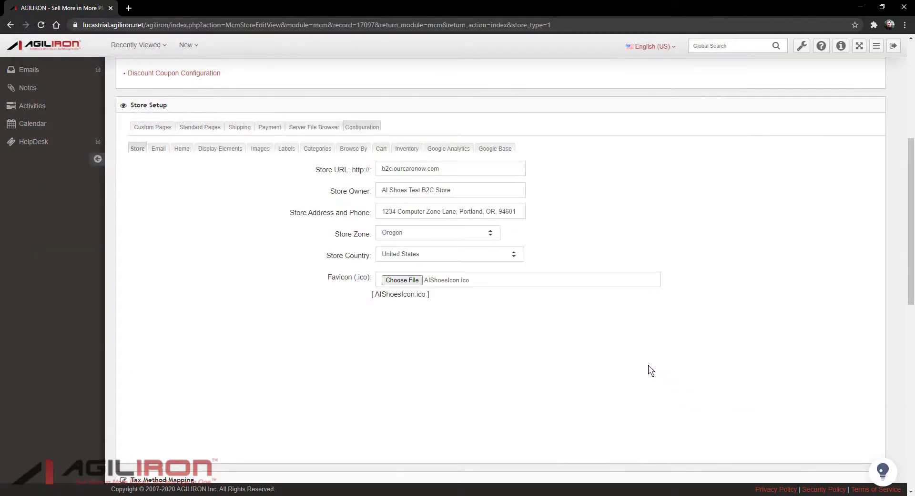
{"action": "scroll", "coordinate": [648, 365], "scroll_direction": "up", "scroll_amount": 6}
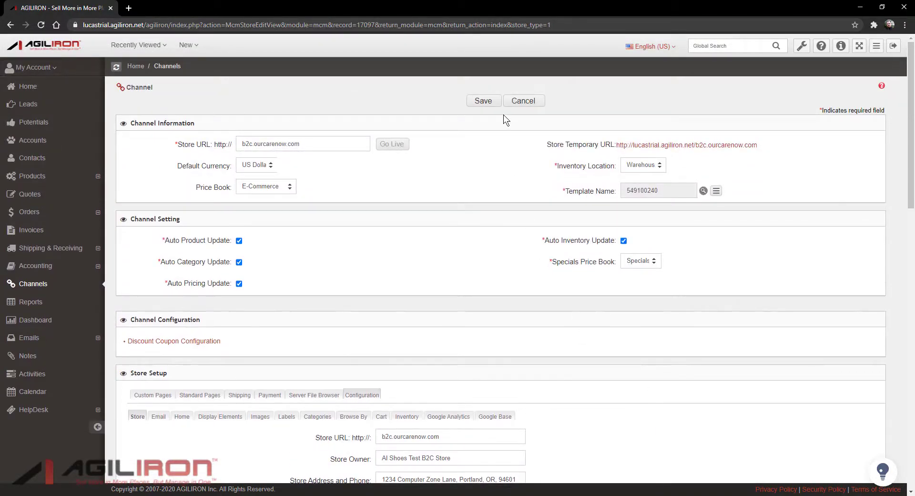
{"action": "left_click", "coordinate": [484, 102]}
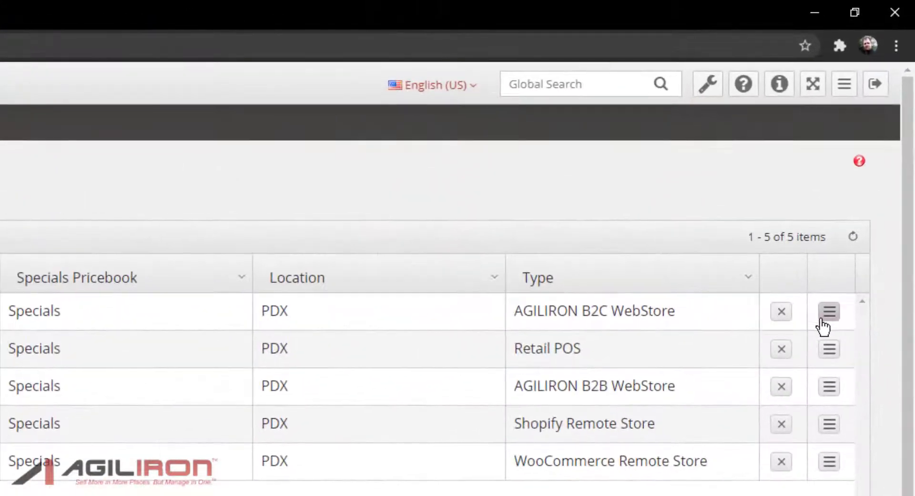
Step: Reopen the AGILIRON B2C WebStore channel and display the standard pages in its store setup
{"action": "left_click", "coordinate": [829, 312]}
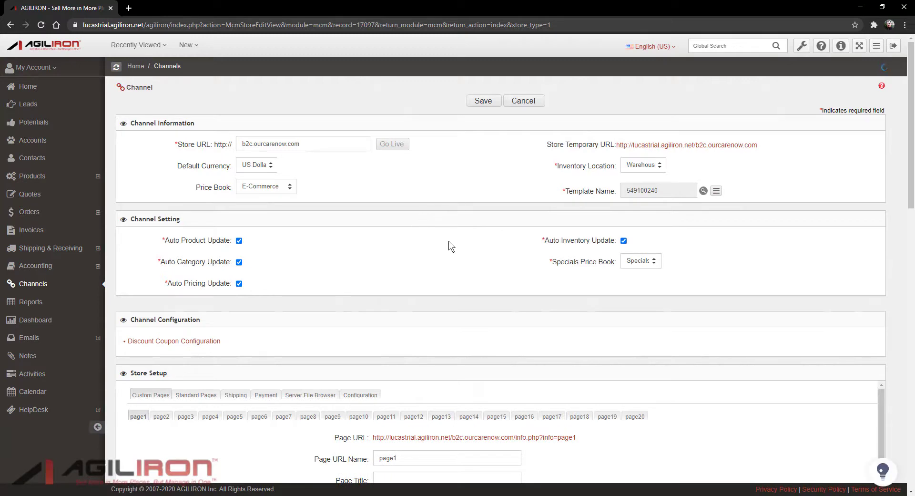
{"action": "scroll", "coordinate": [433, 252], "scroll_direction": "down", "scroll_amount": 3}
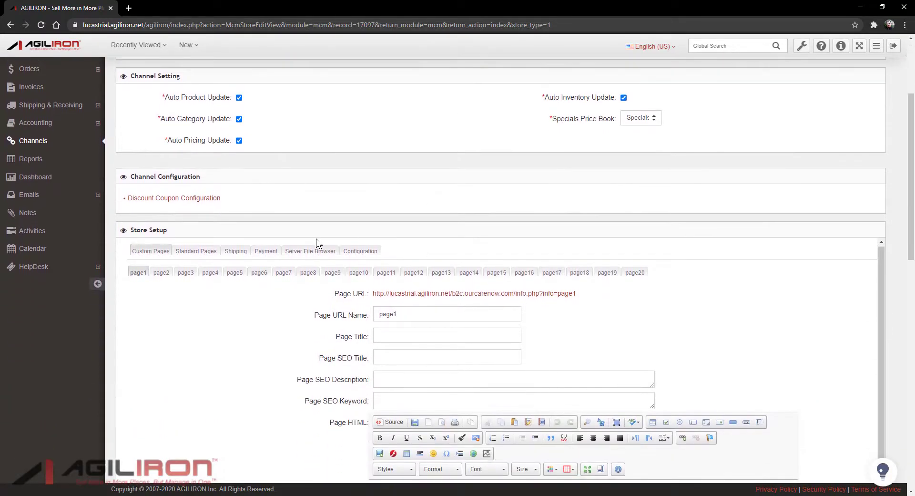
{"action": "left_click", "coordinate": [206, 252]}
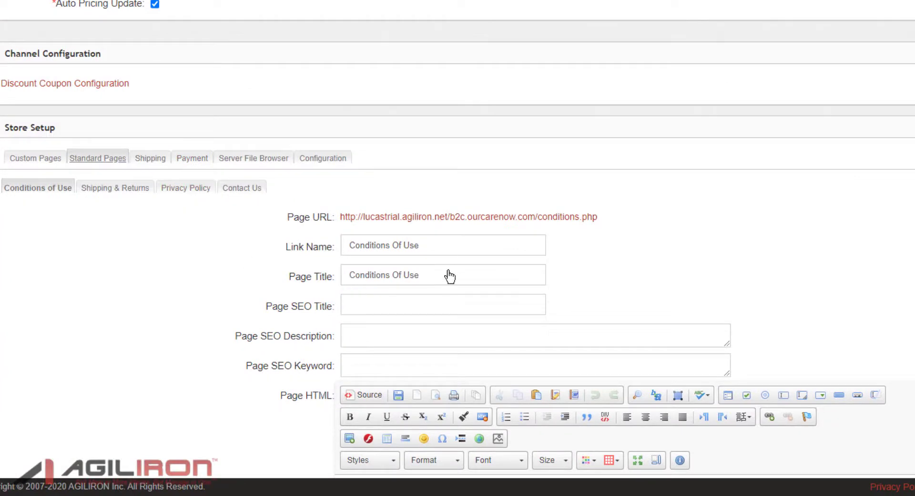
Step: Review the Conditions of Use, Shipping & Returns, Privacy Policy and Contact Us standard pages and the store's shipping setup
{"action": "scroll", "coordinate": [264, 296], "scroll_direction": "down", "scroll_amount": 5}
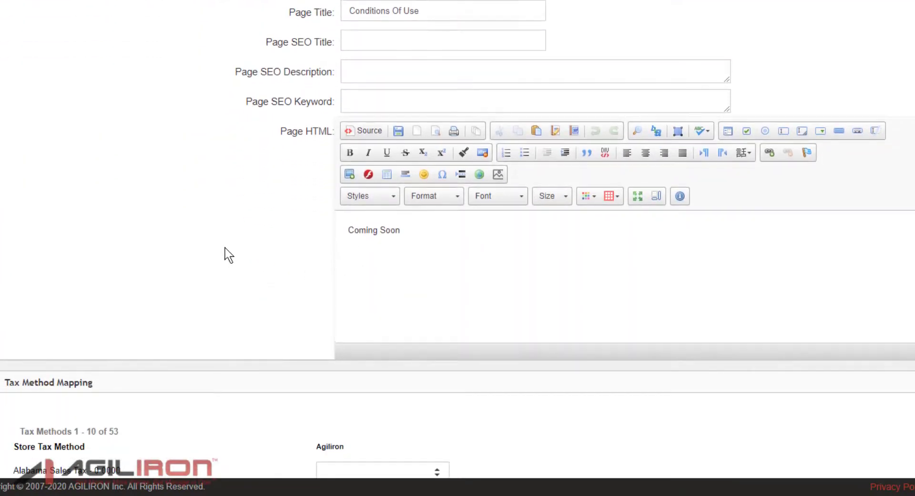
{"action": "scroll", "coordinate": [240, 207], "scroll_direction": "up", "scroll_amount": 4}
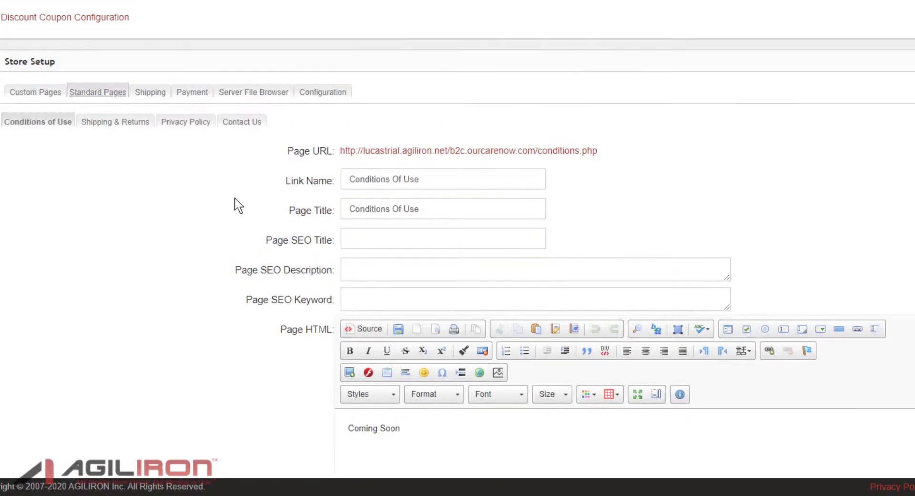
{"action": "left_click", "coordinate": [104, 123]}
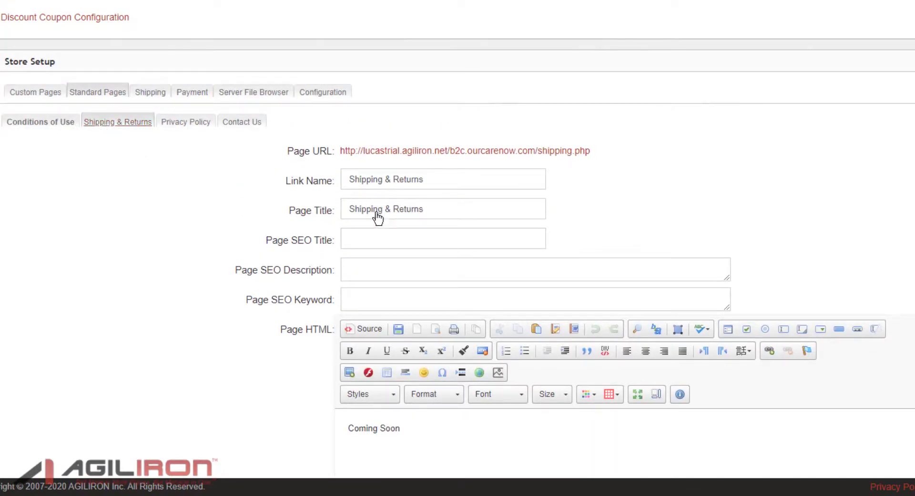
{"action": "scroll", "coordinate": [195, 317], "scroll_direction": "down", "scroll_amount": 3}
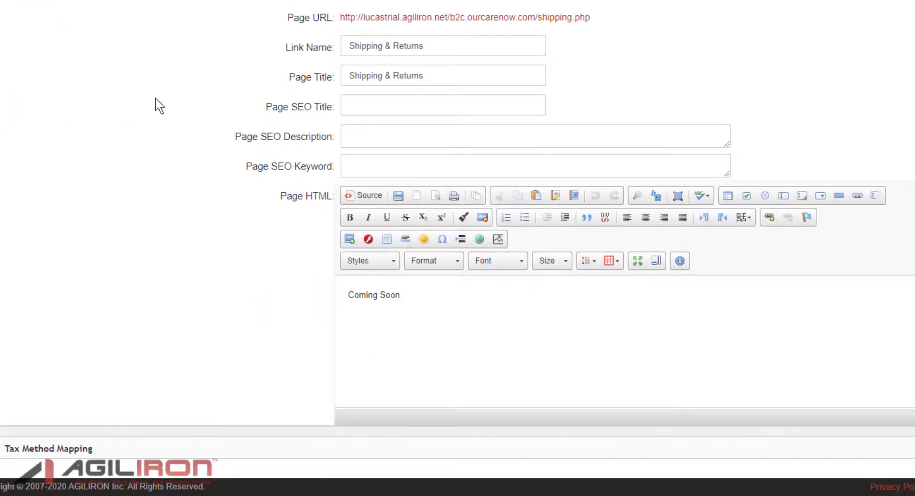
{"action": "left_click", "coordinate": [215, 48]}
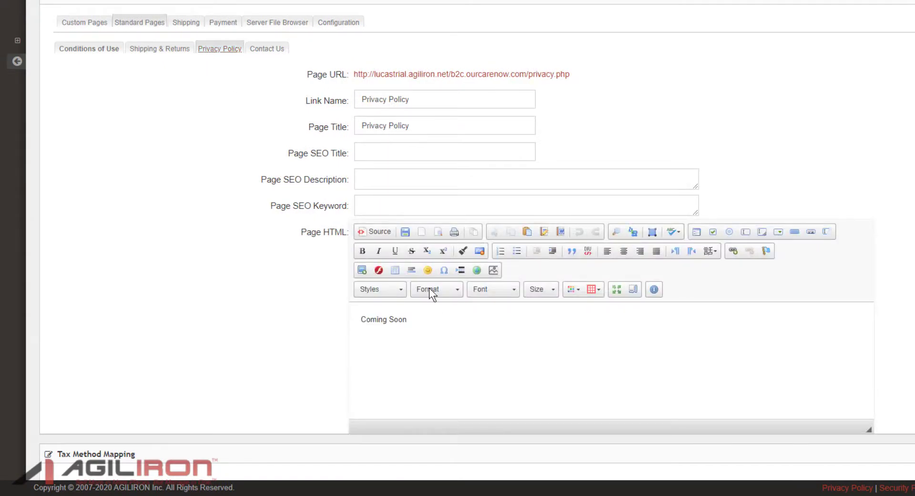
{"action": "left_click", "coordinate": [269, 50]}
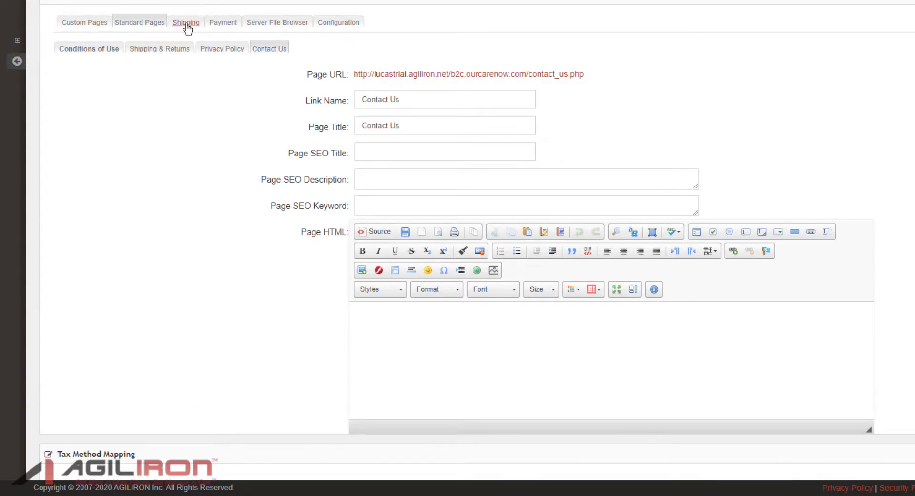
{"action": "left_click", "coordinate": [187, 26]}
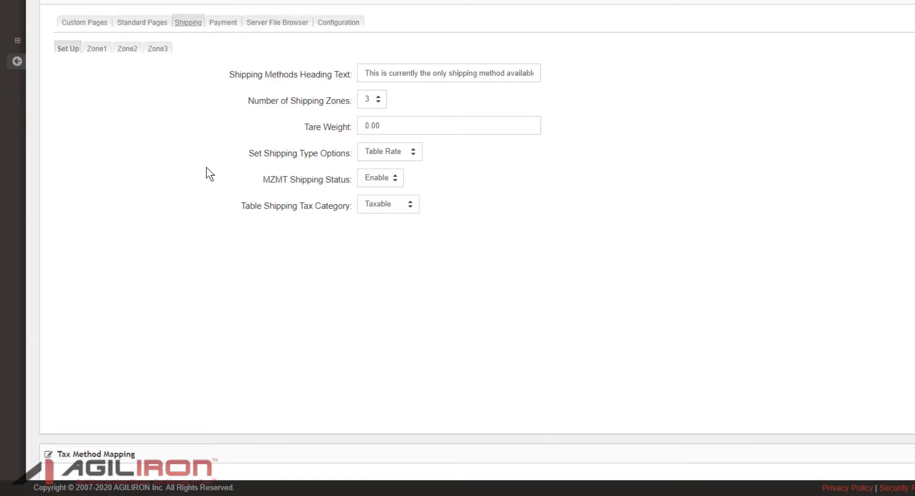
{"action": "scroll", "coordinate": [206, 167], "scroll_direction": "up", "scroll_amount": 1}
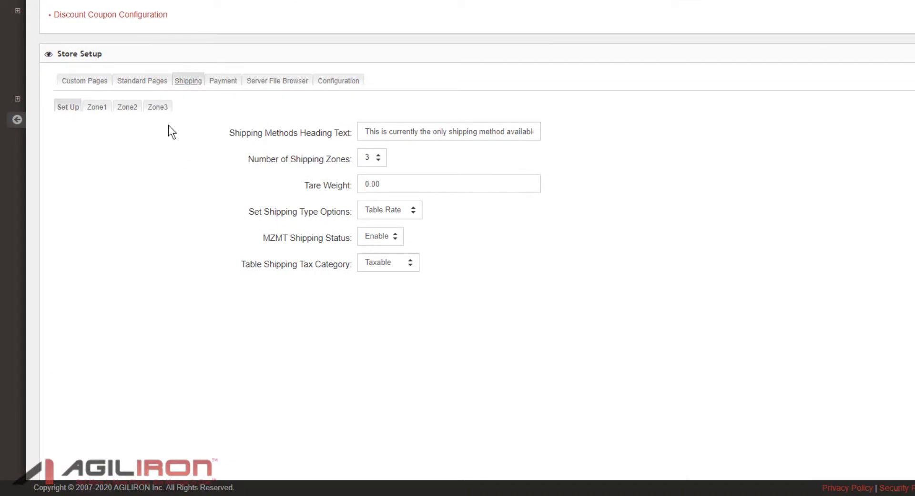
Step: Enable Authorize.net and PayPal as the store's payment methods and display the settings of each
{"action": "left_click", "coordinate": [227, 84]}
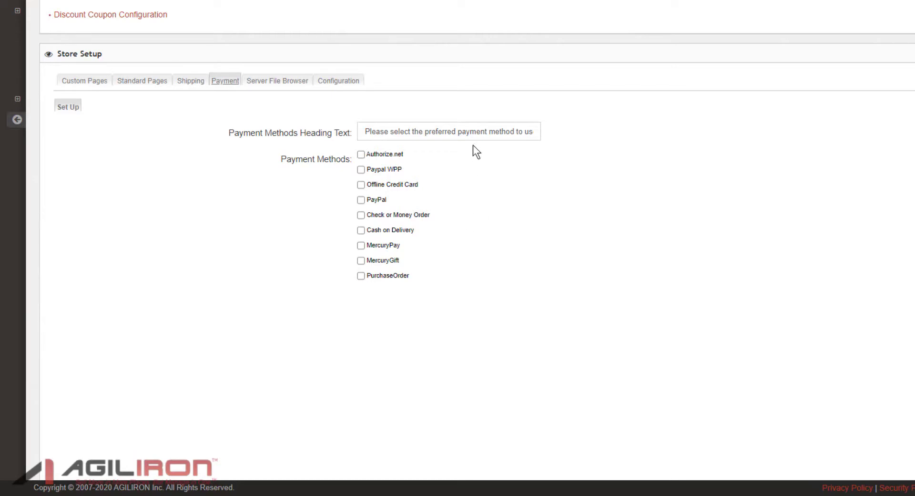
{"action": "left_click", "coordinate": [361, 155]}
{"action": "left_click", "coordinate": [361, 200]}
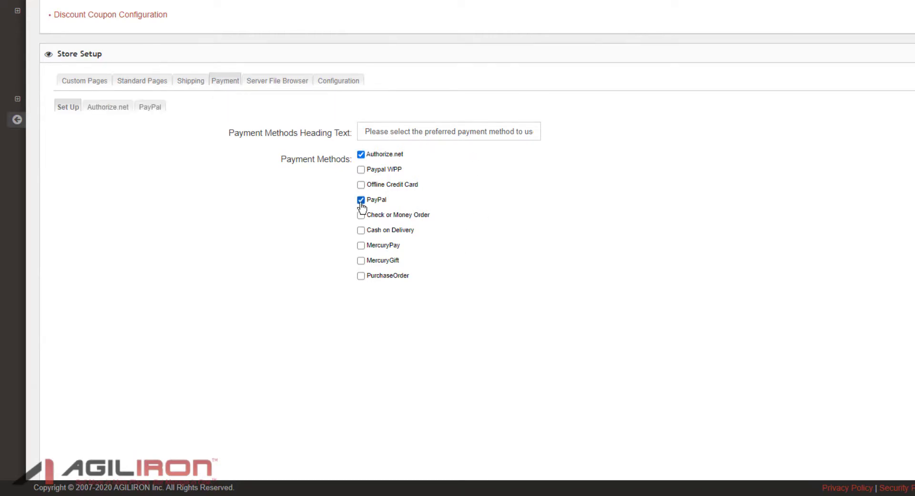
{"action": "left_click", "coordinate": [109, 108]}
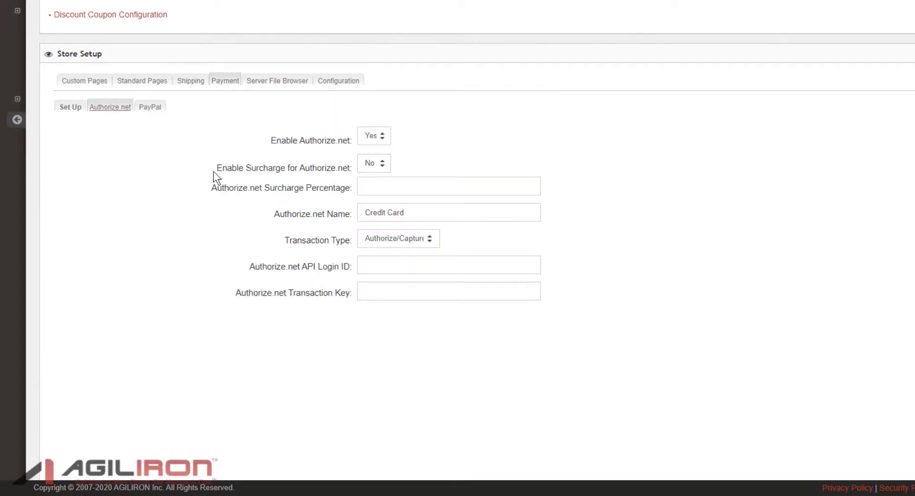
{"action": "left_click", "coordinate": [153, 109]}
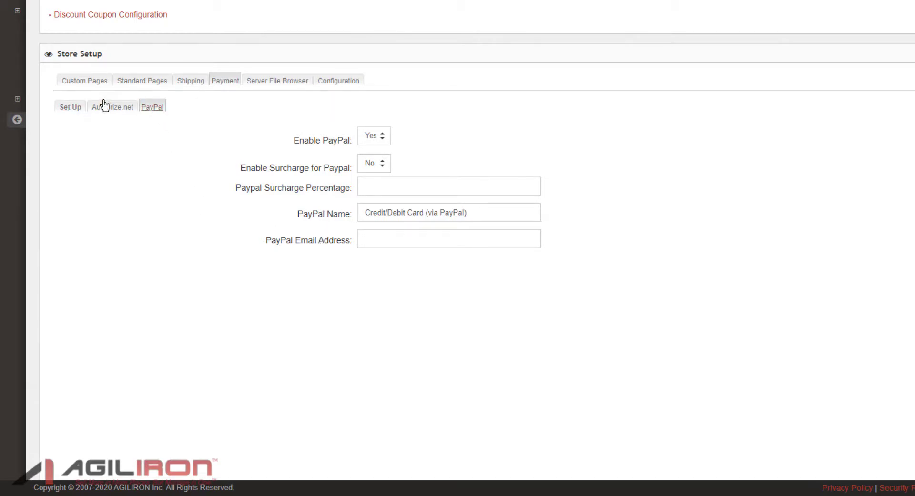
Step: Examine the HTML files in the templates folder of the store's server files
{"action": "left_click", "coordinate": [281, 85]}
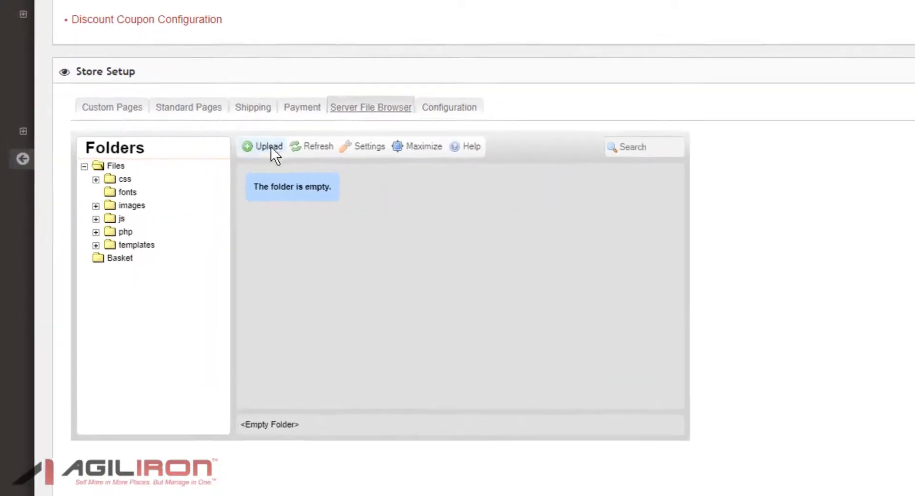
{"action": "left_click", "coordinate": [113, 173]}
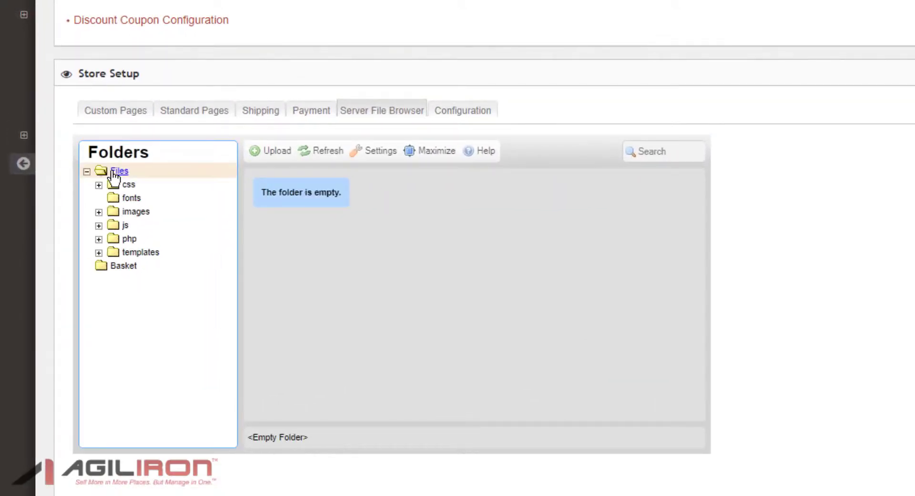
{"action": "left_click", "coordinate": [131, 254]}
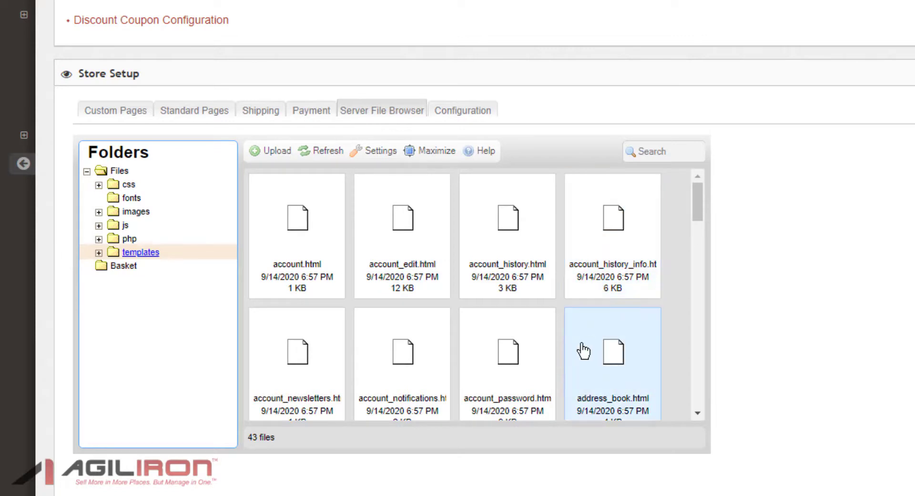
{"action": "scroll", "coordinate": [300, 347], "scroll_direction": "down", "scroll_amount": 3}
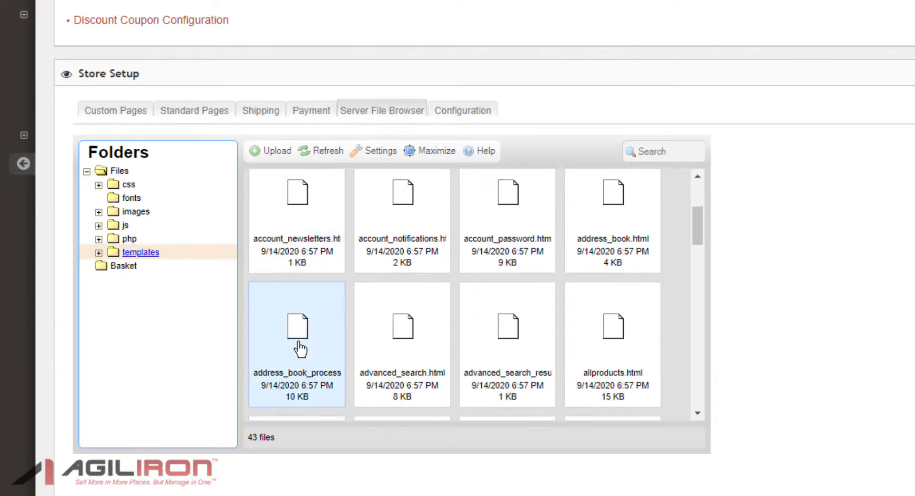
{"action": "scroll", "coordinate": [586, 361], "scroll_direction": "down", "scroll_amount": 3}
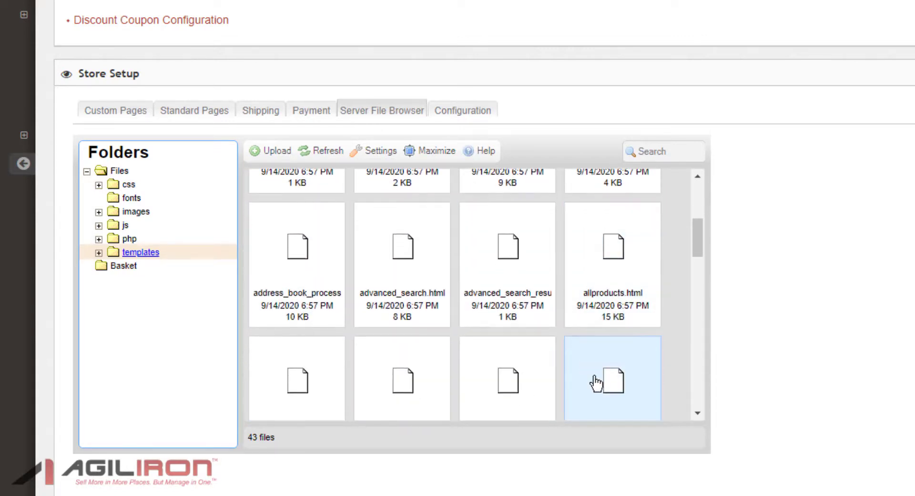
{"action": "scroll", "coordinate": [343, 373], "scroll_direction": "down", "scroll_amount": 3}
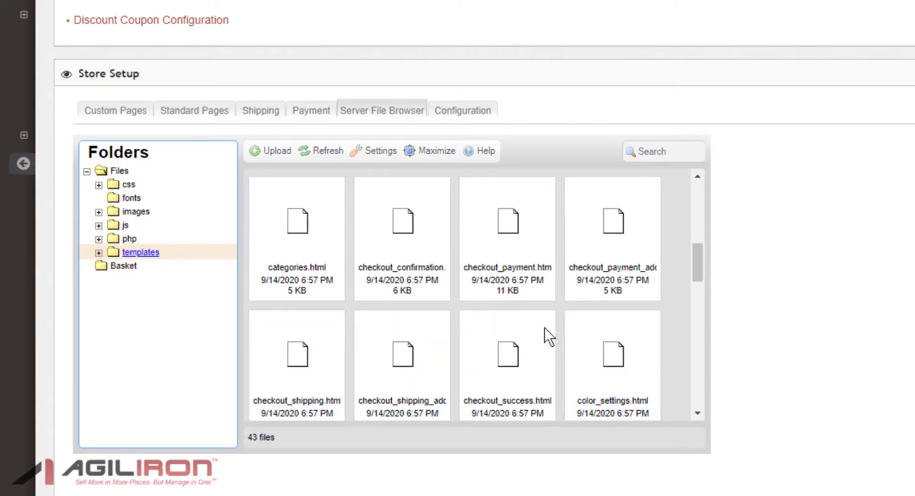
Step: Review the email addresses and email content in the store configuration and display the home page settings
{"action": "left_click", "coordinate": [494, 115]}
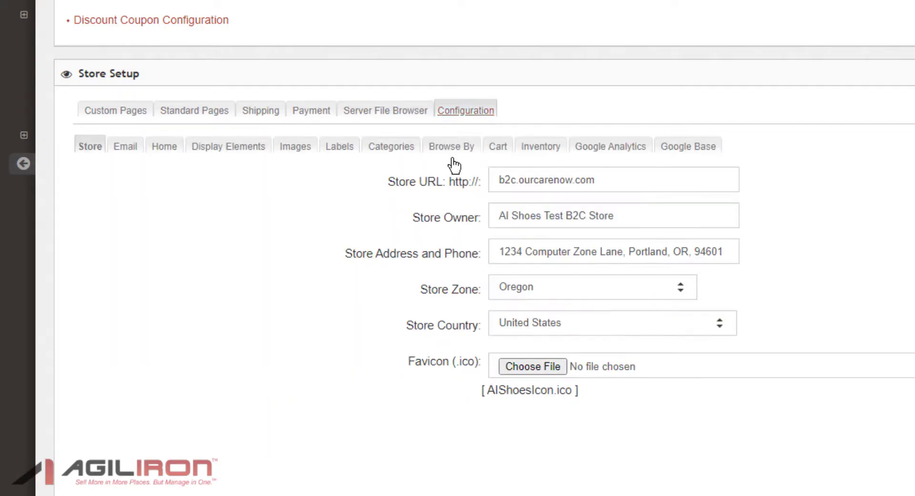
{"action": "scroll", "coordinate": [637, 429], "scroll_direction": "up", "scroll_amount": 4}
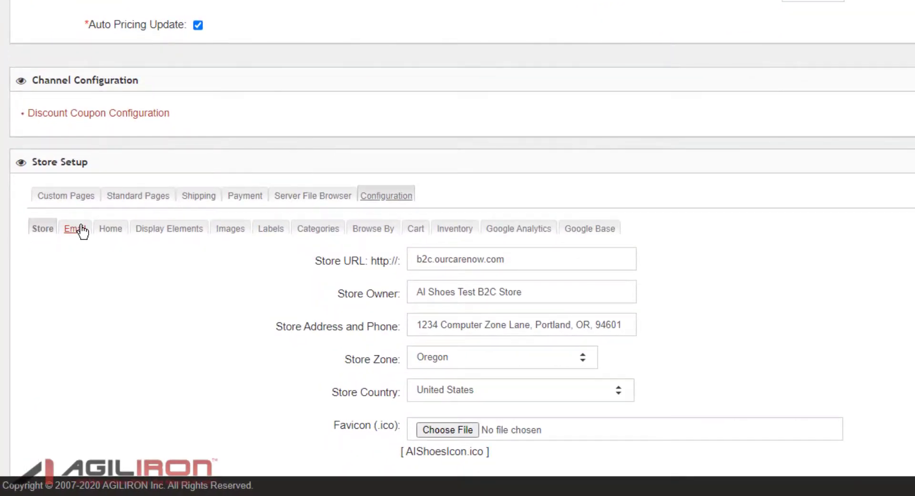
{"action": "left_click", "coordinate": [81, 230]}
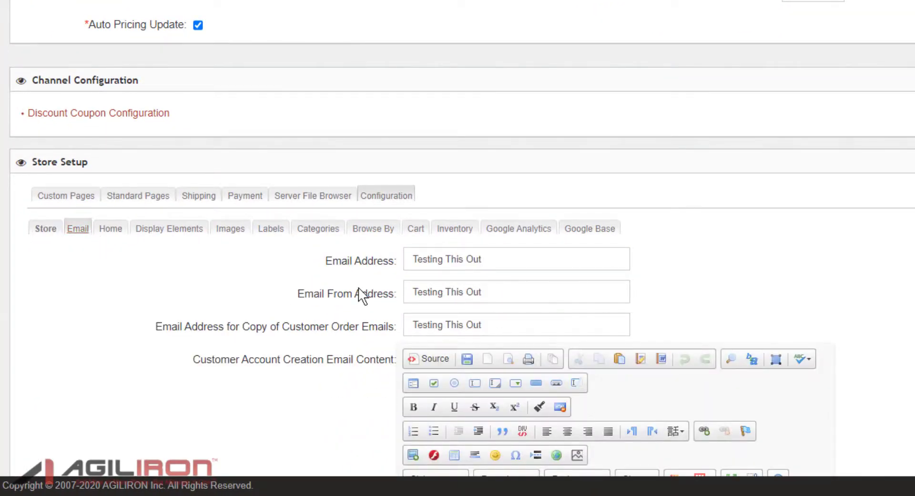
{"action": "scroll", "coordinate": [356, 277], "scroll_direction": "down", "scroll_amount": 6}
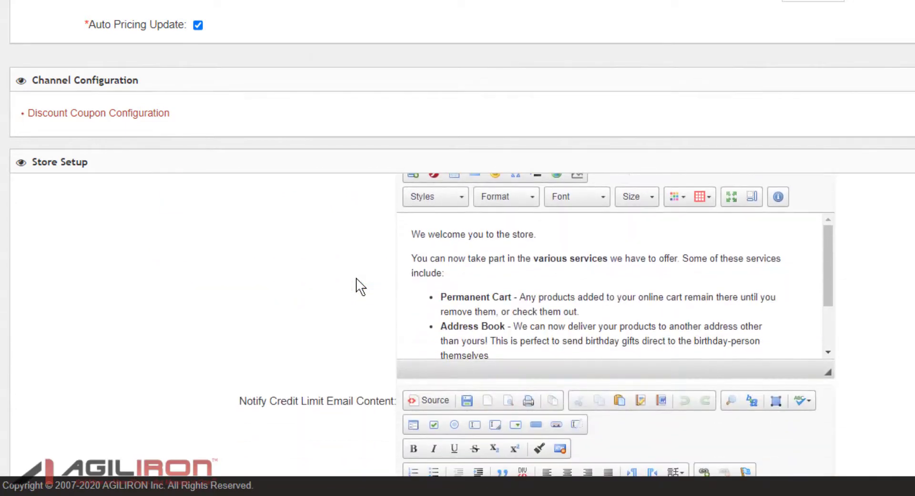
{"action": "scroll", "coordinate": [356, 277], "scroll_direction": "up", "scroll_amount": 5}
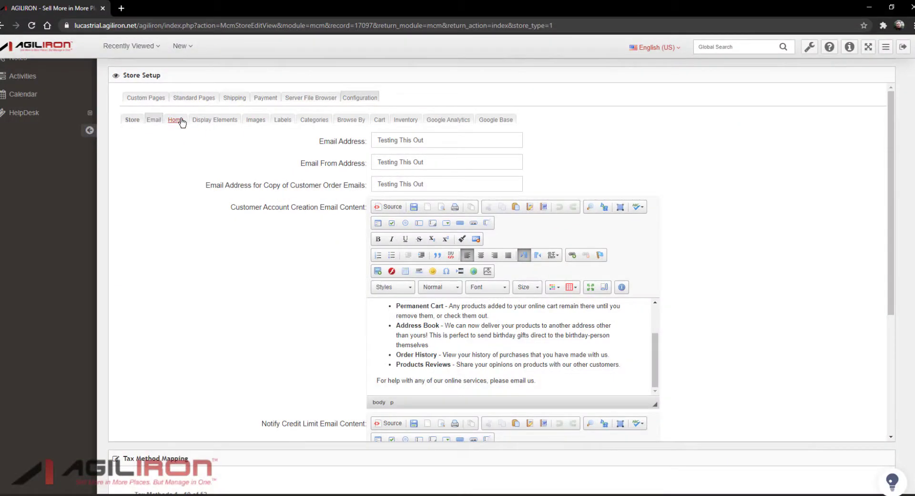
{"action": "left_click", "coordinate": [180, 121]}
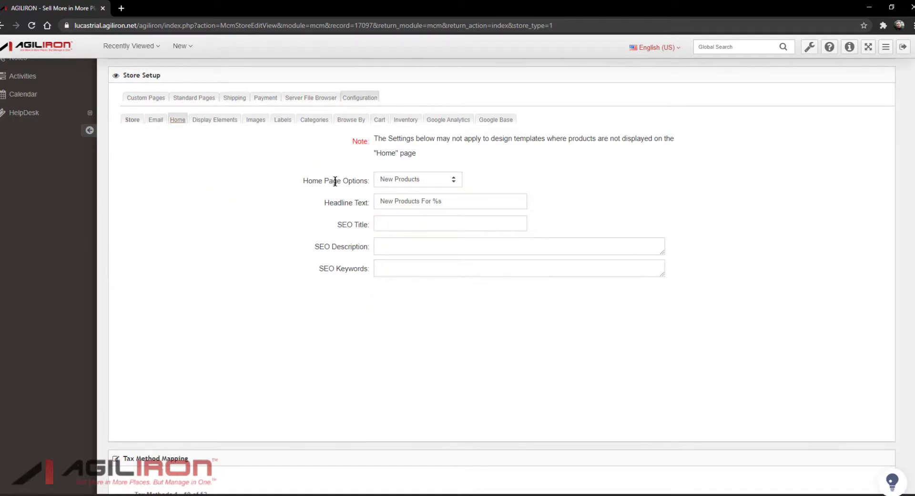
Step: Try Featured Items as the home page option and switch it back to New Products
{"action": "left_click", "coordinate": [453, 182]}
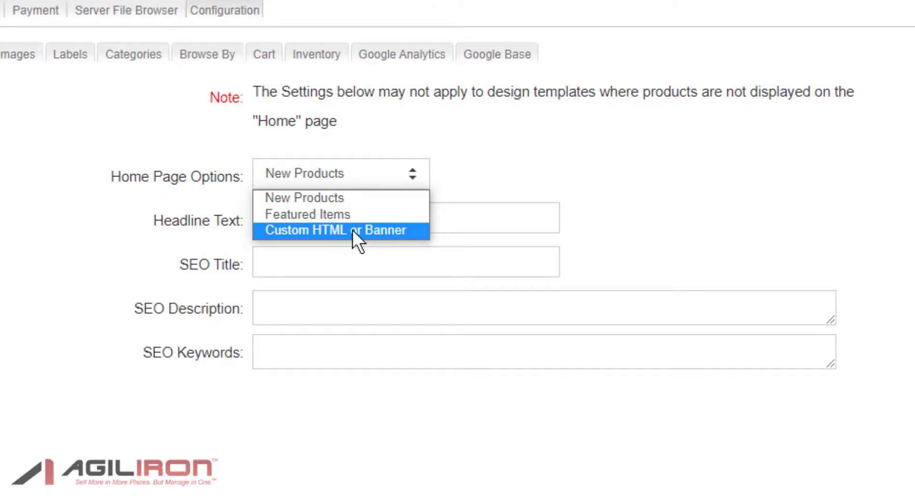
{"action": "left_click", "coordinate": [259, 209]}
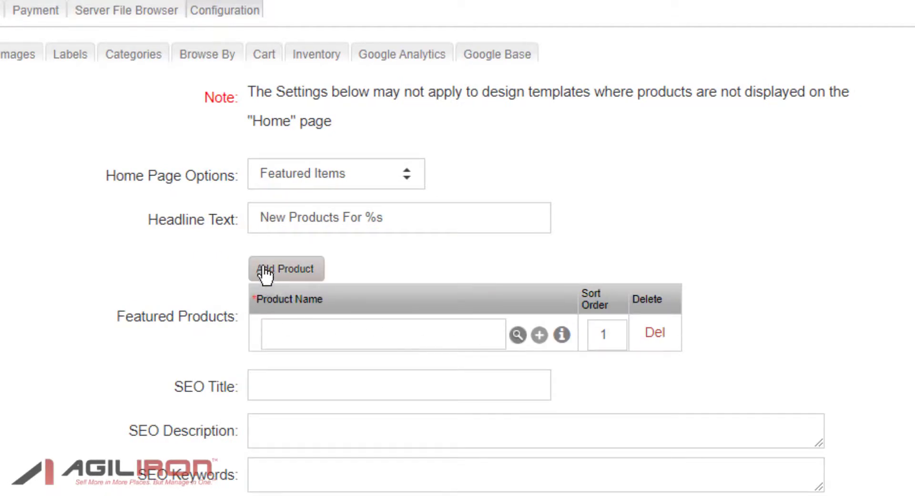
{"action": "left_click", "coordinate": [316, 180]}
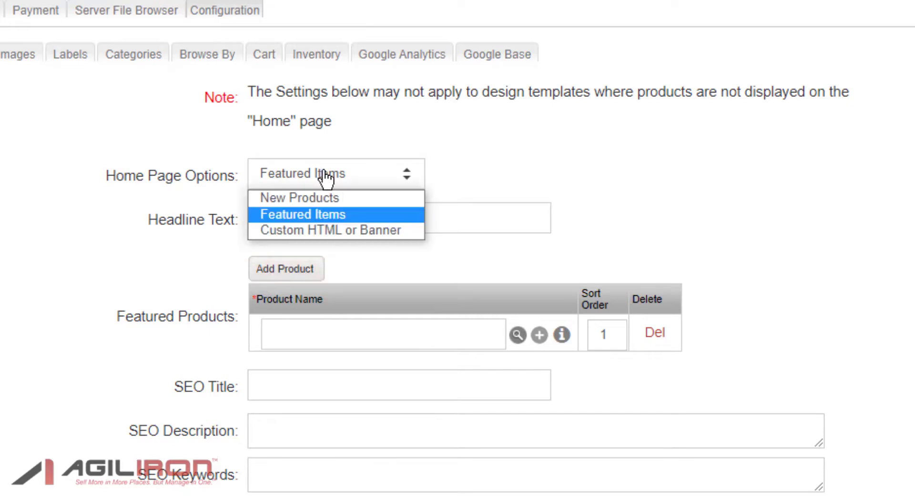
{"action": "left_click", "coordinate": [311, 199]}
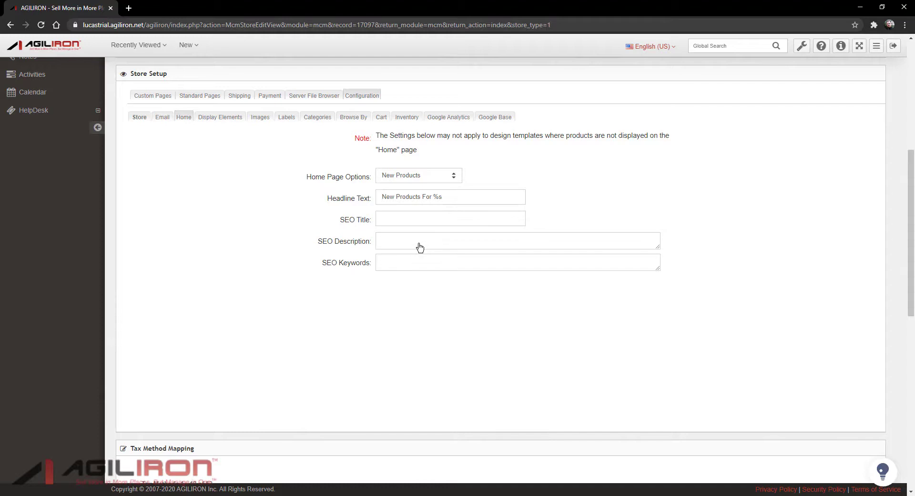
Step: Enter "What appears on Google, Yahoo, Bing, Etc" as the home page's SEO title
{"action": "left_click", "coordinate": [422, 220]}
{"action": "type", "text": ", Yahoo"}
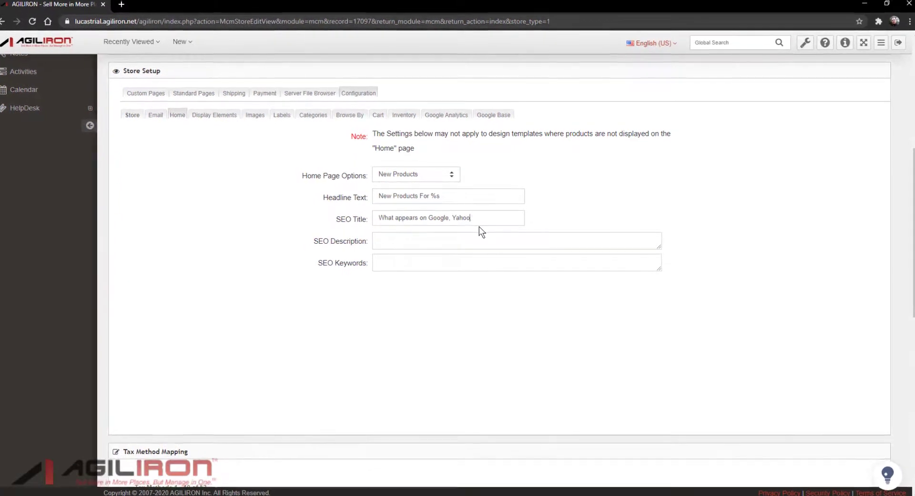
{"action": "type", "text": ", Bing"}
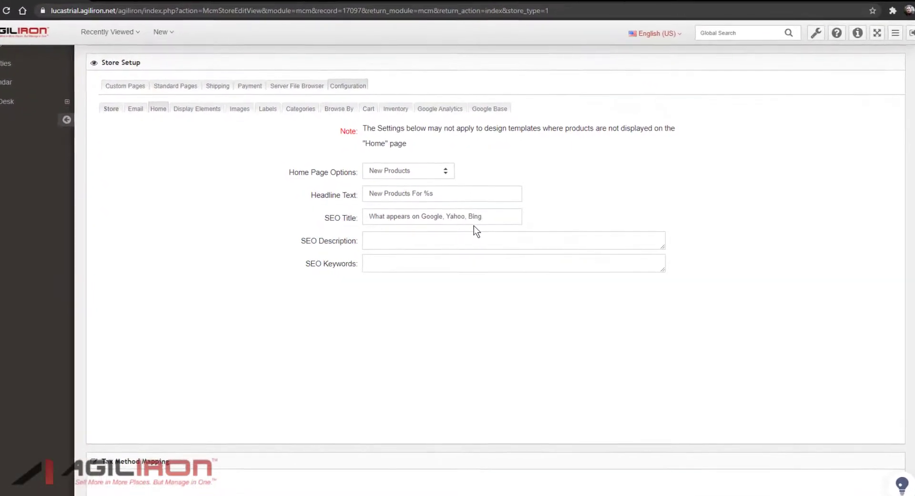
{"action": "type", "text": ", Etc"}
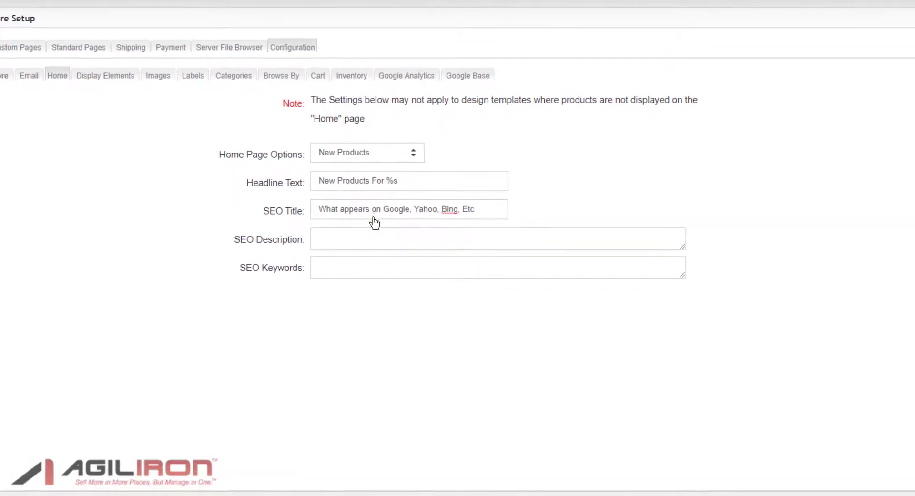
Step: Enter "The description under the title in search engines." as the home page's SEO description
{"action": "left_click", "coordinate": [371, 242]}
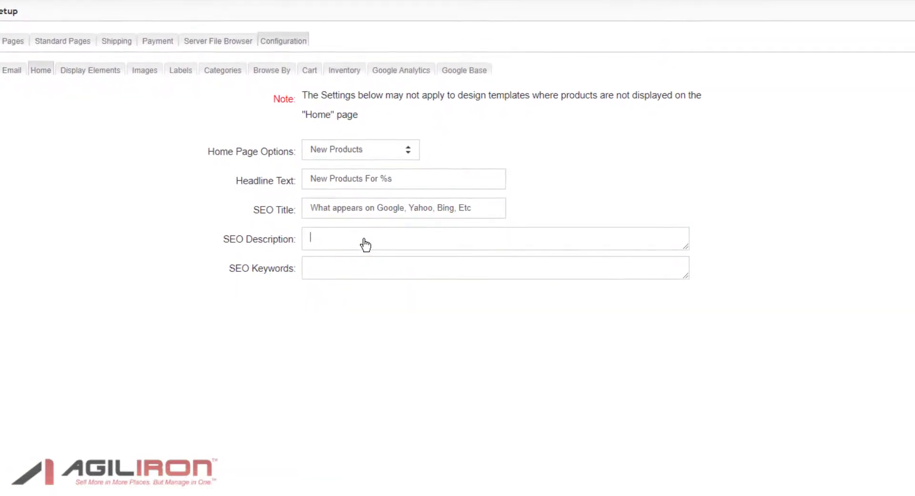
{"action": "type", "text": "The descript"}
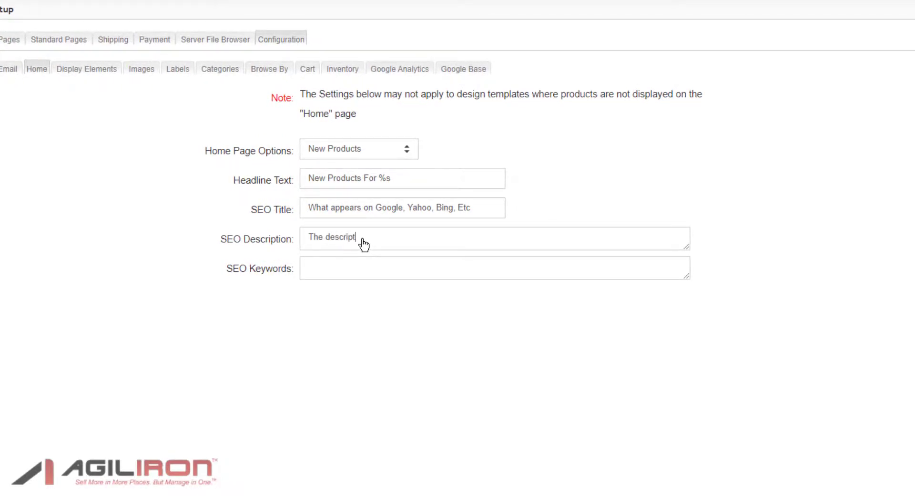
{"action": "type", "text": "undert"}
{"action": "type", "text": "the tite"}
{"action": "type", "text": "l"}
{"action": "key", "text": "BackSpace"}
{"action": "key", "text": "BackSpace"}
{"action": "key", "text": "BackSpace"}
{"action": "type", "text": "tle in search "}
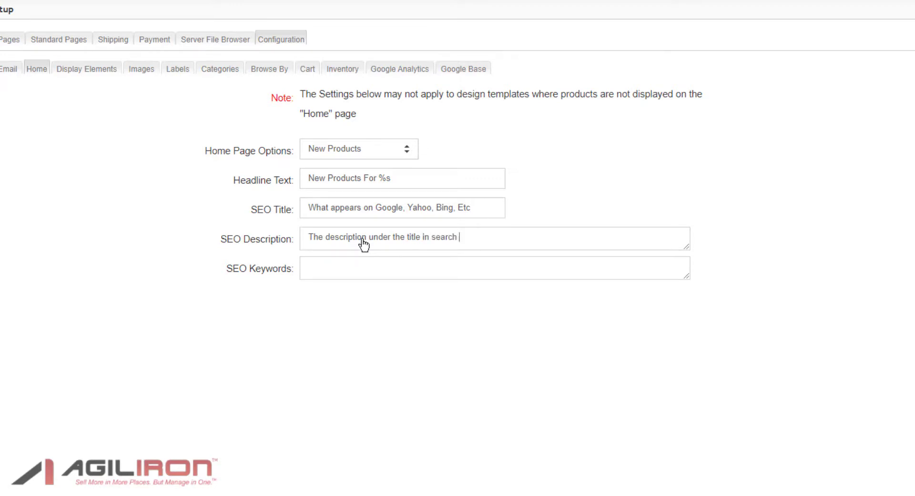
{"action": "type", "text": "engines."}
Step: Enter "keywords that you want to be found under. Be generic and specific" as the home page's SEO keywords
{"action": "left_click", "coordinate": [352, 276]}
{"action": "type", "text": "keywords that mig"}
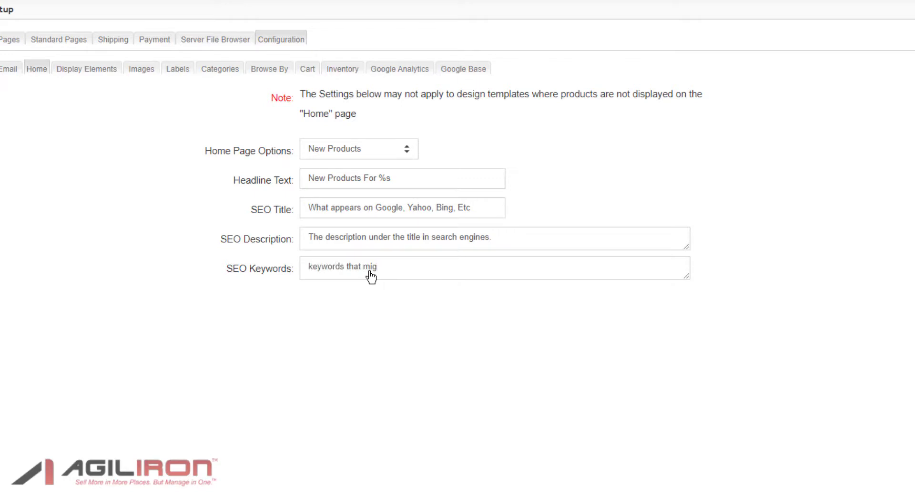
{"action": "key", "text": "BackSpace"}
{"action": "key", "text": "BackSpace"}
{"action": "key", "text": "BackSpace"}
{"action": "type", "text": "you want to be found under. "}
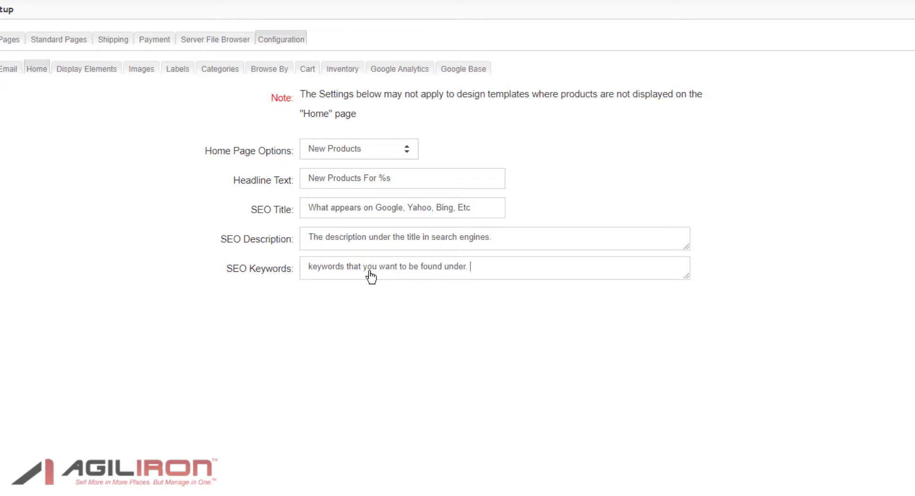
{"action": "type", "text": "Be generic and specific"}
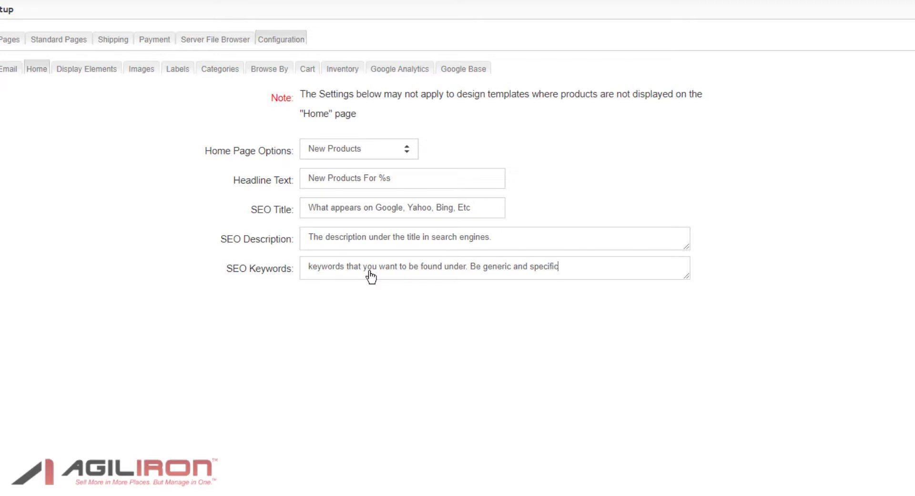
Step: Extend the SEO keywords with the examples " - Shoes, Nike, Air Jordan, Mens Shoes, Kids Shoes, Cheap Shoes, Etc"
{"action": "type", "text": " - Shoes, Nike, Air Jordan"}
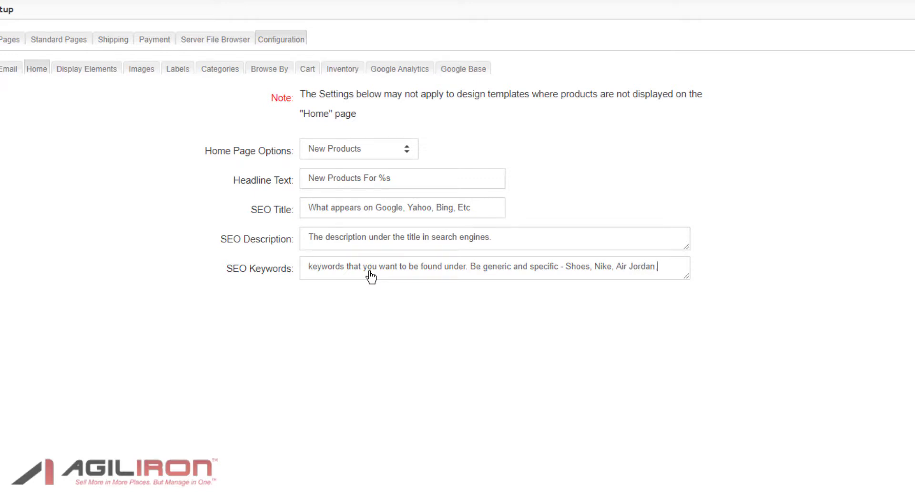
{"action": "type", "text": ", Mens Sho"}
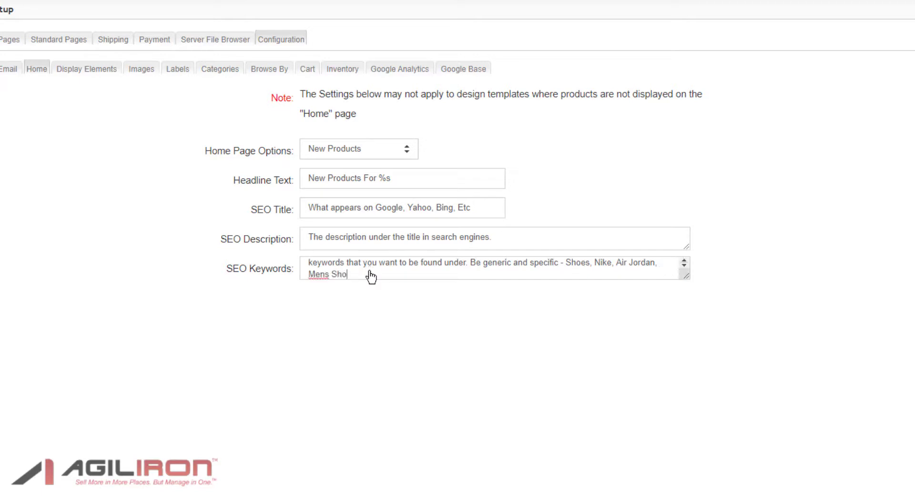
{"action": "type", "text": "es, Kids Shoes, Cheap Shoes, Etc"}
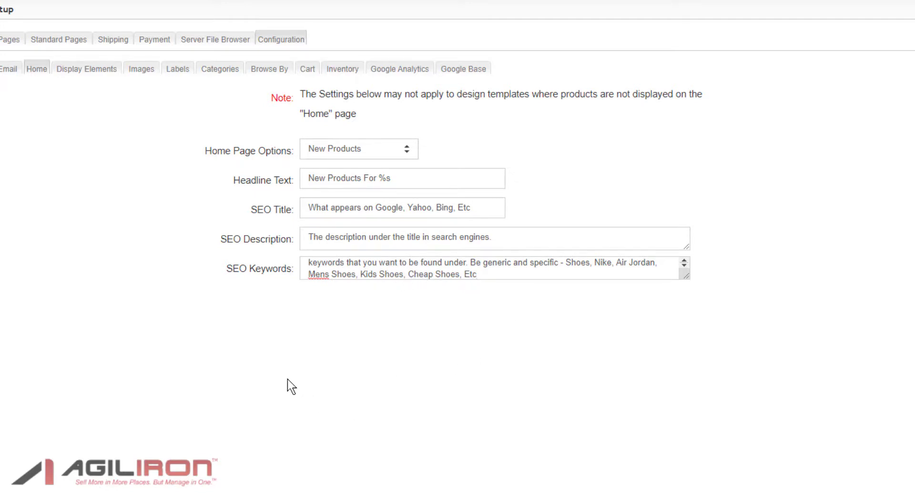
Step: Review the display choices for the Browse By, Manufacturer, Search, Categories, Order History and Best Seller boxes in the store's display elements
{"action": "scroll", "coordinate": [198, 355], "scroll_direction": "up", "scroll_amount": 3}
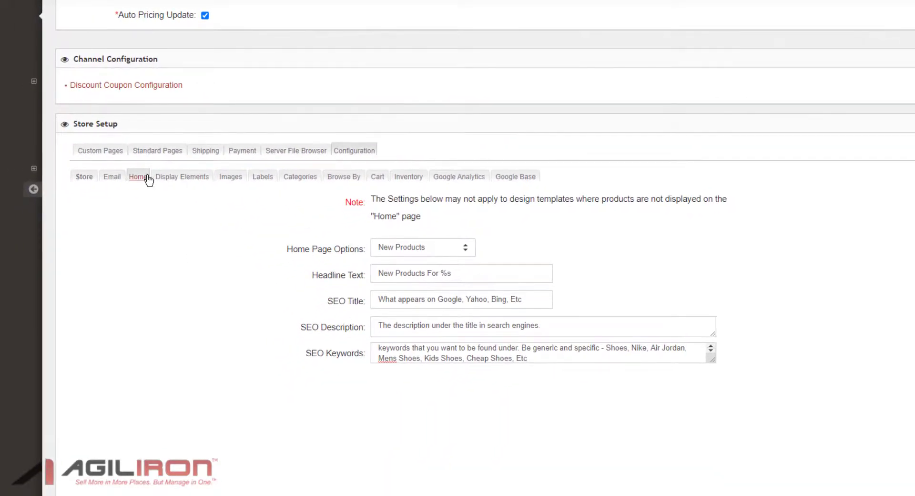
{"action": "left_click", "coordinate": [186, 181]}
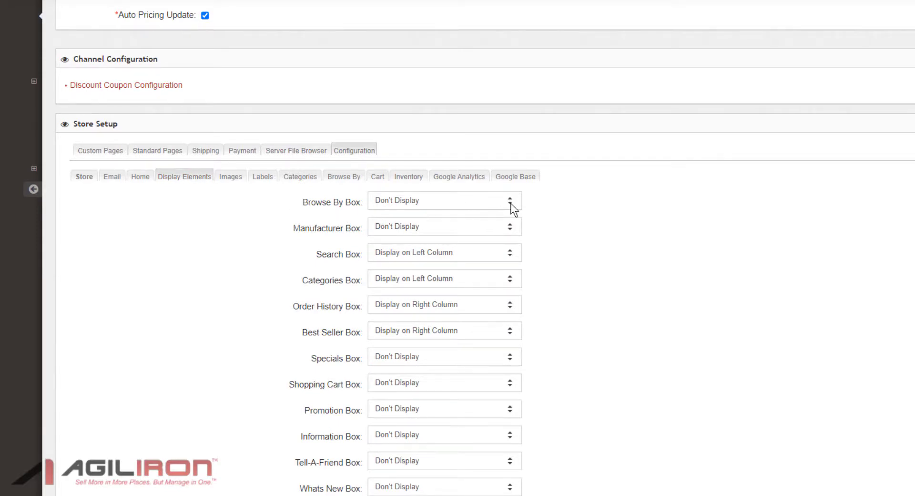
{"action": "left_click", "coordinate": [489, 210]}
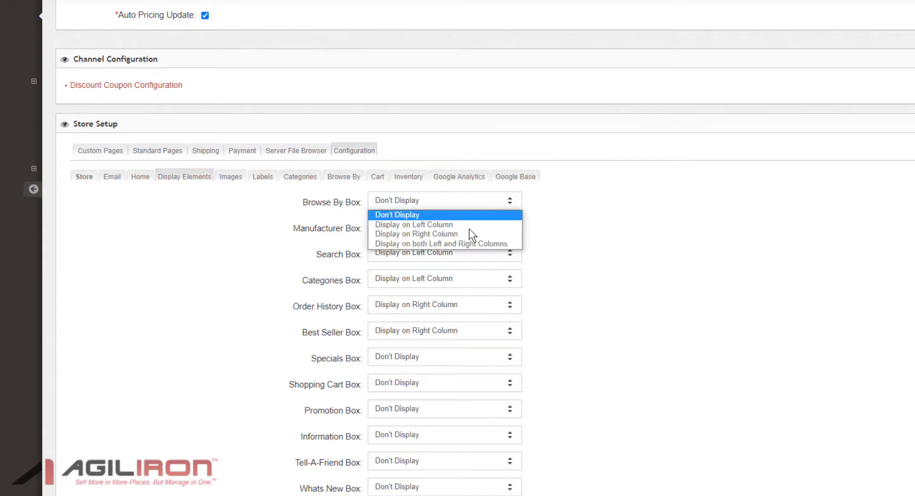
{"action": "left_click", "coordinate": [216, 239]}
{"action": "left_click", "coordinate": [400, 229]}
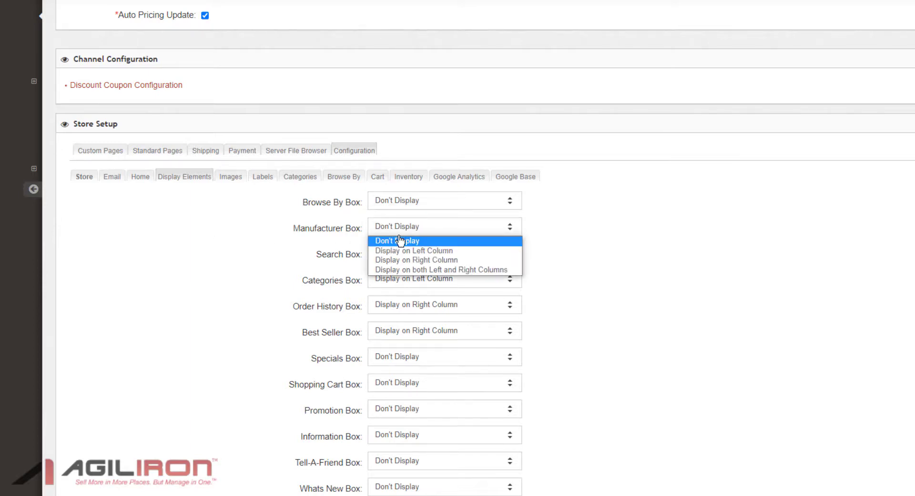
{"action": "left_click", "coordinate": [235, 270]}
{"action": "left_click", "coordinate": [406, 253]}
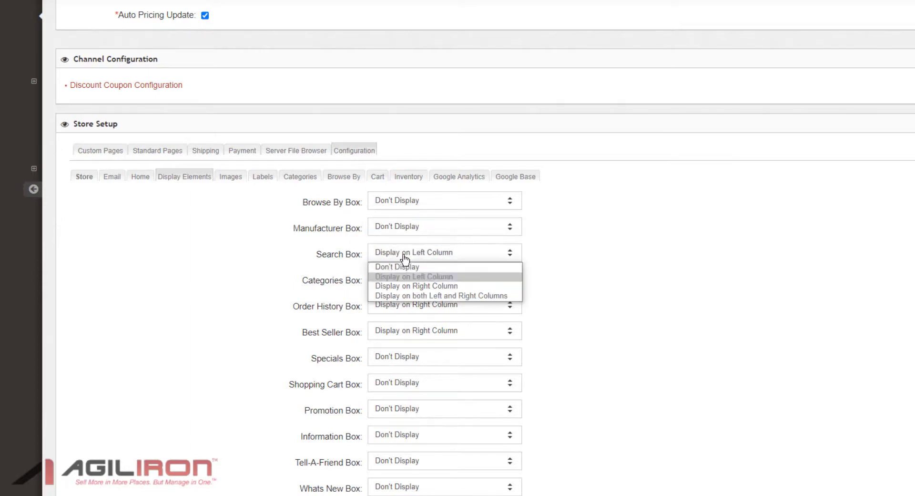
{"action": "left_click", "coordinate": [224, 271]}
{"action": "left_click", "coordinate": [411, 280]}
{"action": "left_click", "coordinate": [276, 313]}
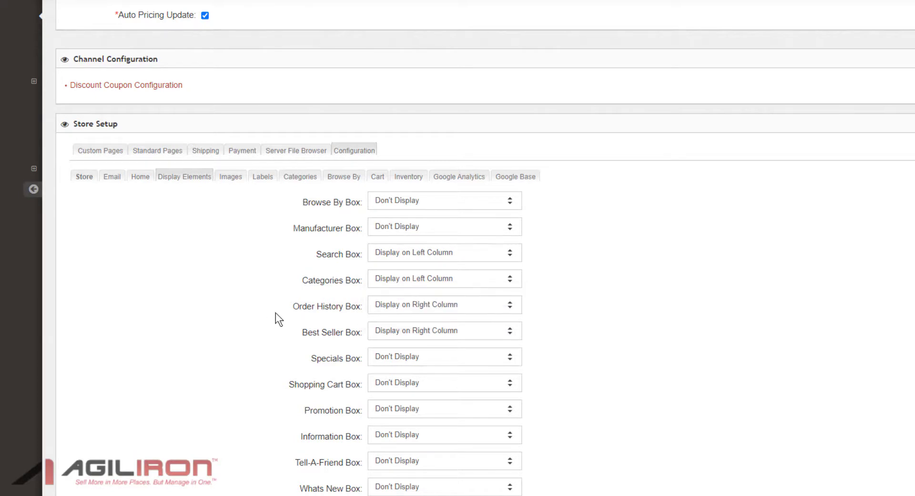
{"action": "left_click", "coordinate": [405, 305]}
{"action": "left_click", "coordinate": [297, 328]}
{"action": "left_click", "coordinate": [400, 330]}
{"action": "left_click", "coordinate": [226, 344]}
Step: Review the display choices for the Specials, Shopping Cart, Promotion, Information and Tell-A-Friend boxes
{"action": "scroll", "coordinate": [334, 329], "scroll_direction": "down", "scroll_amount": 1}
{"action": "left_click", "coordinate": [442, 306]}
{"action": "left_click", "coordinate": [362, 310]}
{"action": "left_click", "coordinate": [398, 325]}
{"action": "left_click", "coordinate": [181, 323]}
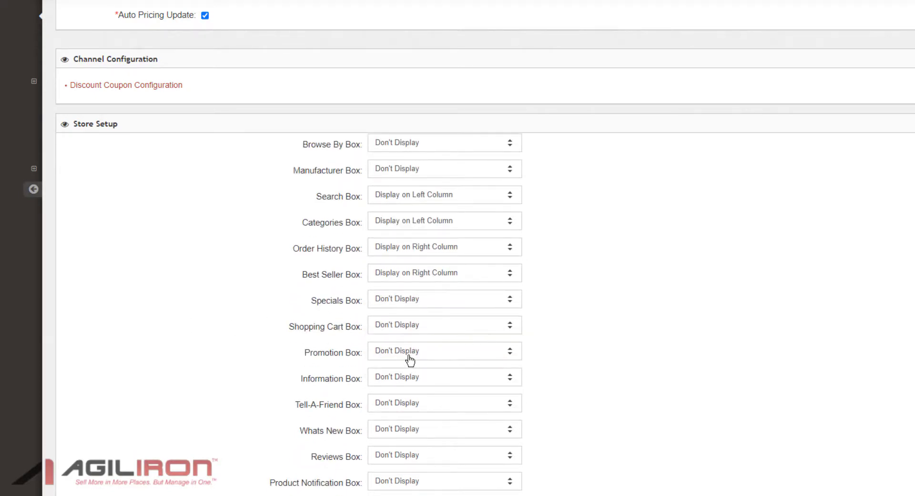
{"action": "left_click", "coordinate": [407, 357]}
{"action": "left_click", "coordinate": [335, 369]}
{"action": "left_click", "coordinate": [400, 379]}
{"action": "left_click", "coordinate": [198, 377]}
{"action": "left_click", "coordinate": [401, 405]}
{"action": "left_click", "coordinate": [318, 433]}
Step: Set Display Products as Grid to Yes with 4 products per row
{"action": "scroll", "coordinate": [306, 404], "scroll_direction": "down", "scroll_amount": 6}
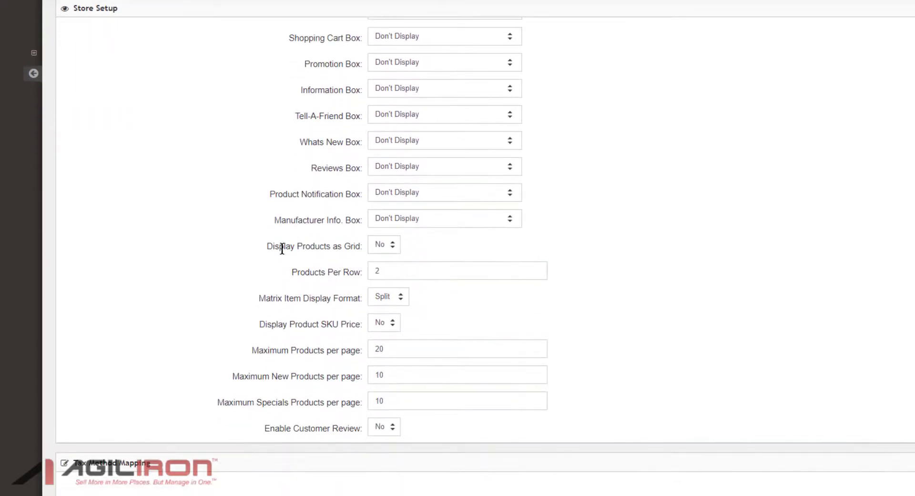
{"action": "left_click_drag", "start_coordinate": [265, 247], "coordinate": [362, 256]}
{"action": "left_click", "coordinate": [393, 247]}
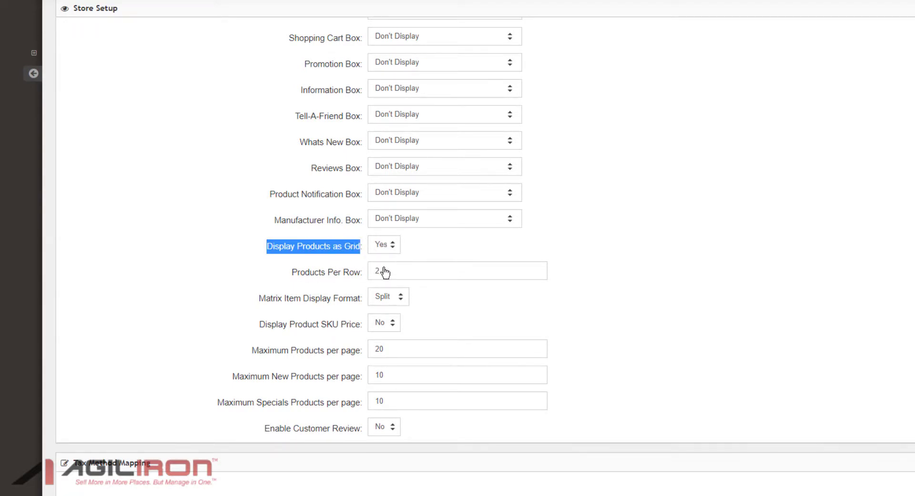
{"action": "left_click_drag", "start_coordinate": [382, 271], "coordinate": [365, 271]}
{"action": "type", "text": "4"}
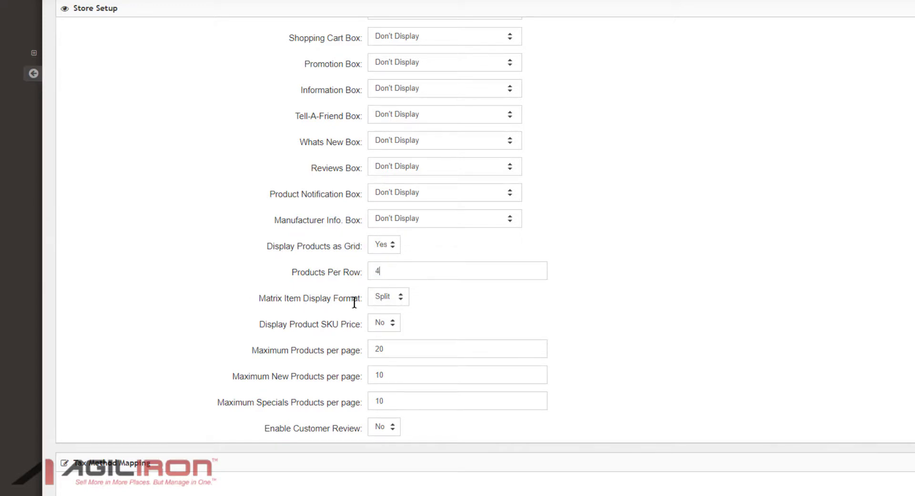
Step: Check the Matrix Item Display Format choices and set Display Product SKU Price to Yes
{"action": "left_click", "coordinate": [400, 300]}
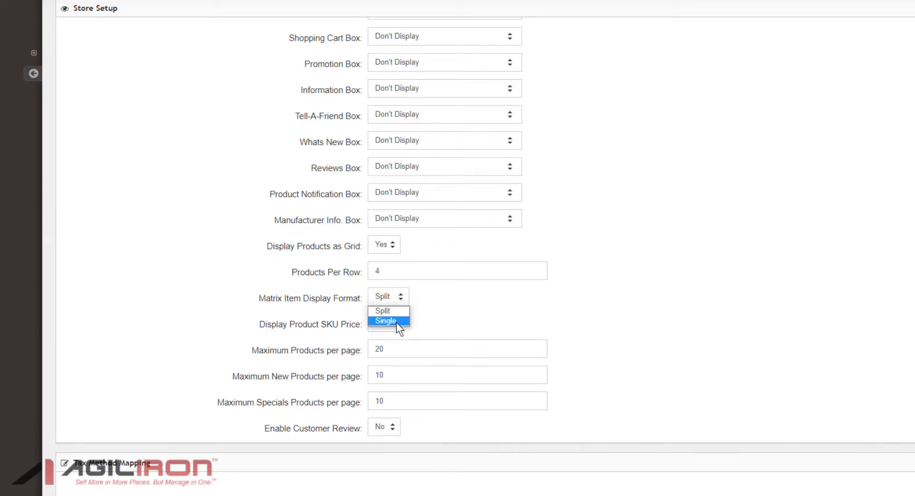
{"action": "left_click", "coordinate": [184, 297]}
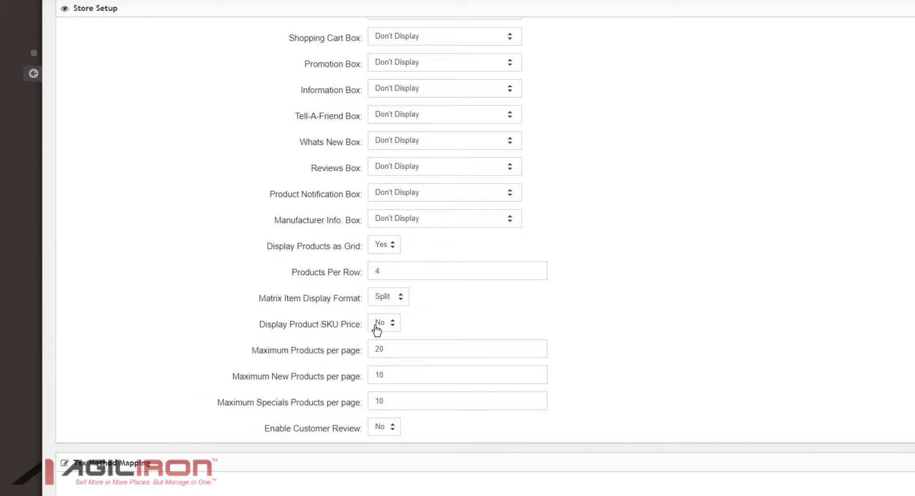
{"action": "left_click_drag", "start_coordinate": [259, 324], "coordinate": [360, 325]}
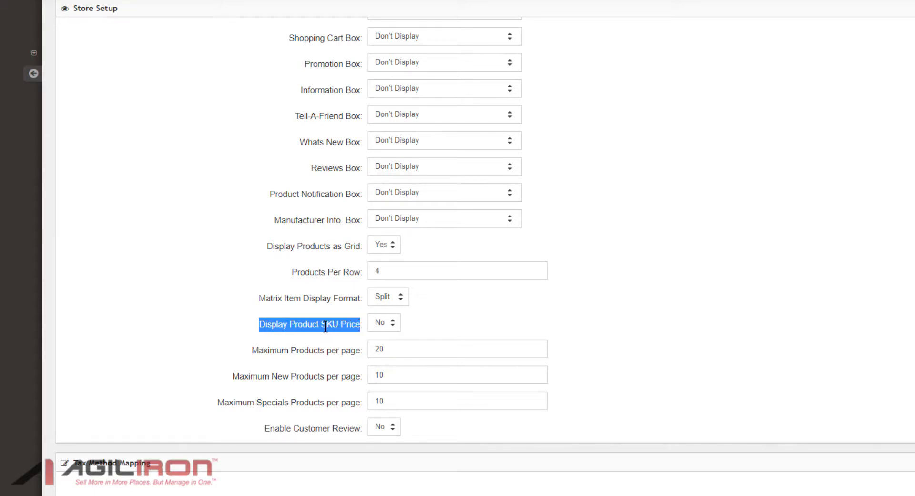
{"action": "left_click", "coordinate": [394, 325]}
{"action": "left_click", "coordinate": [198, 328]}
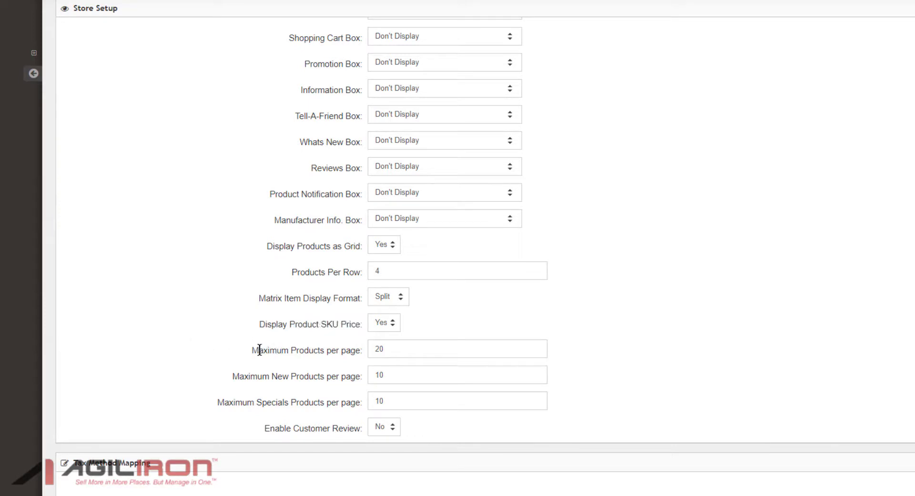
Step: Set the maximum products per page to 50 and the maximum new products per page to 20
{"action": "left_click_drag", "start_coordinate": [397, 352], "coordinate": [363, 351]}
{"action": "type", "text": "50"}
{"action": "left_click_drag", "start_coordinate": [277, 378], "coordinate": [378, 376]}
{"action": "double_click", "coordinate": [395, 375]}
{"action": "type", "text": "20"}
{"action": "double_click", "coordinate": [380, 401]}
{"action": "left_click", "coordinate": [612, 399]}
Step: Choose the Enable Customer Review setting in the store's display elements
{"action": "scroll", "coordinate": [488, 376], "scroll_direction": "down", "scroll_amount": 1}
{"action": "left_click_drag", "start_coordinate": [263, 370], "coordinate": [362, 371]}
{"action": "left_click", "coordinate": [382, 374]}
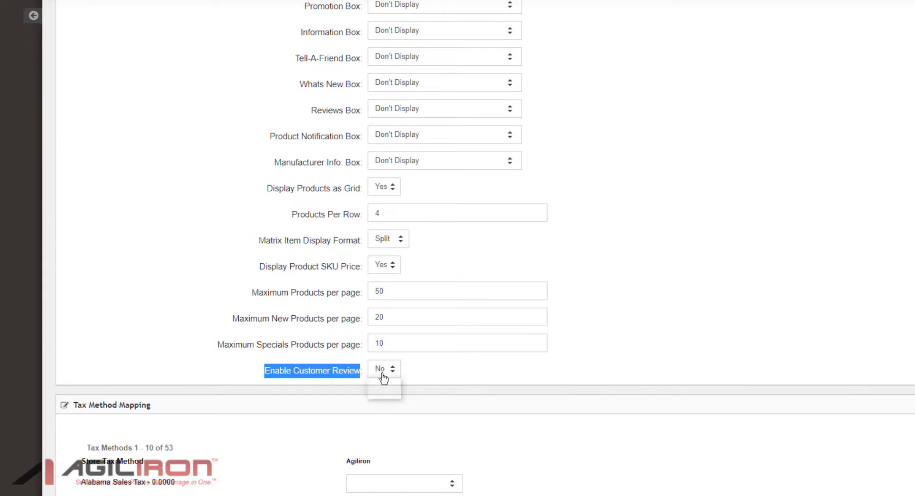
{"action": "left_click", "coordinate": [384, 382]}
{"action": "left_click", "coordinate": [381, 392]}
{"action": "left_click", "coordinate": [627, 358]}
Step: Display the store's image settings and set Enable Product Image Zoom to Yes
{"action": "scroll", "coordinate": [629, 341], "scroll_direction": "up", "scroll_amount": 4}
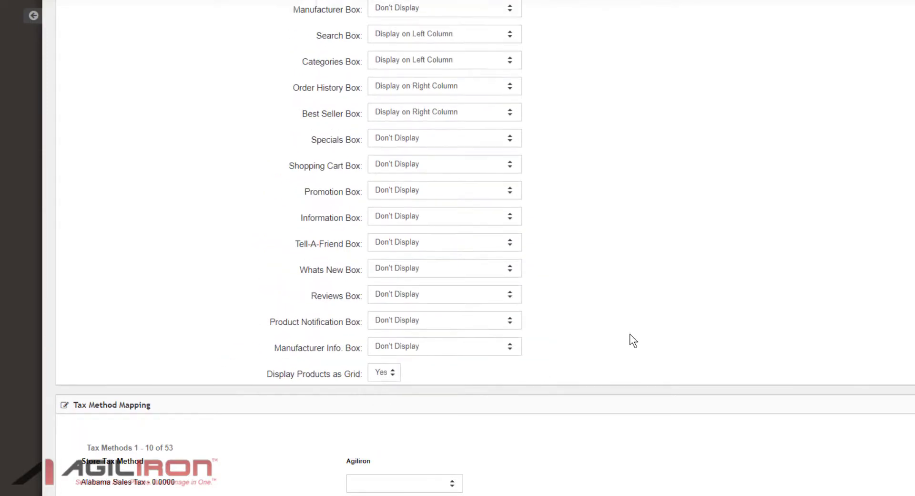
{"action": "scroll", "coordinate": [629, 334], "scroll_direction": "up", "scroll_amount": 5}
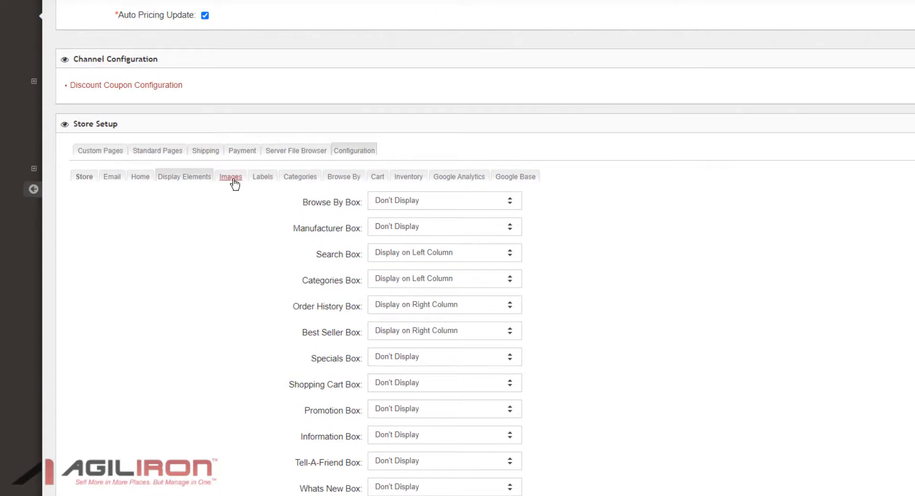
{"action": "left_click", "coordinate": [231, 177]}
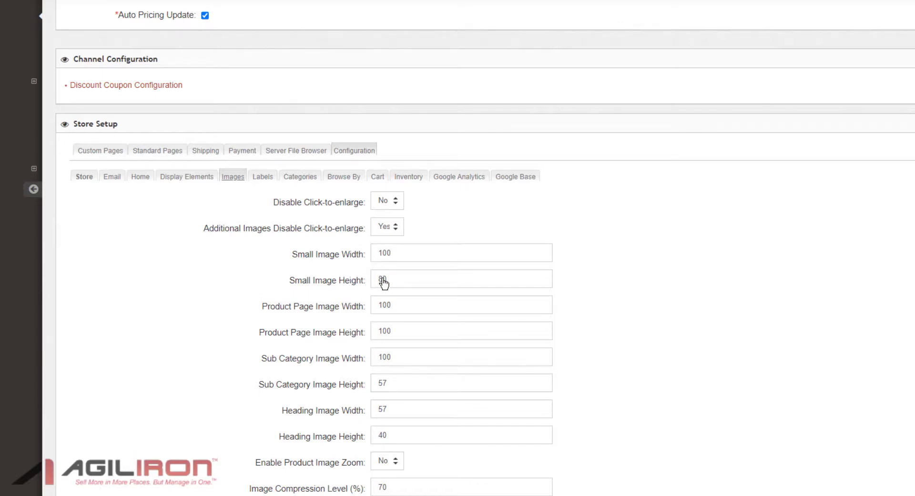
{"action": "scroll", "coordinate": [300, 293], "scroll_direction": "down", "scroll_amount": 3}
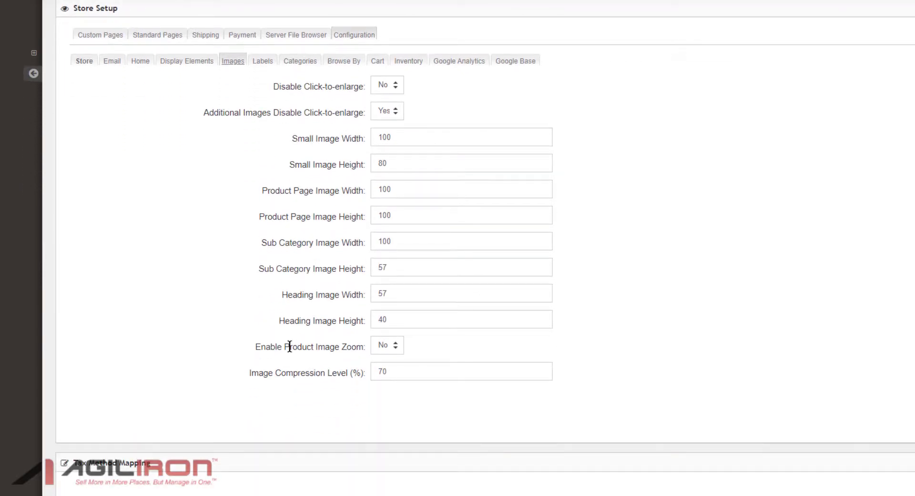
{"action": "left_click", "coordinate": [386, 348]}
Step: Examine the store's label settings, from the specials page title and the shopping cart and checkout labels to the account created message
{"action": "scroll", "coordinate": [245, 336], "scroll_direction": "up", "scroll_amount": 3}
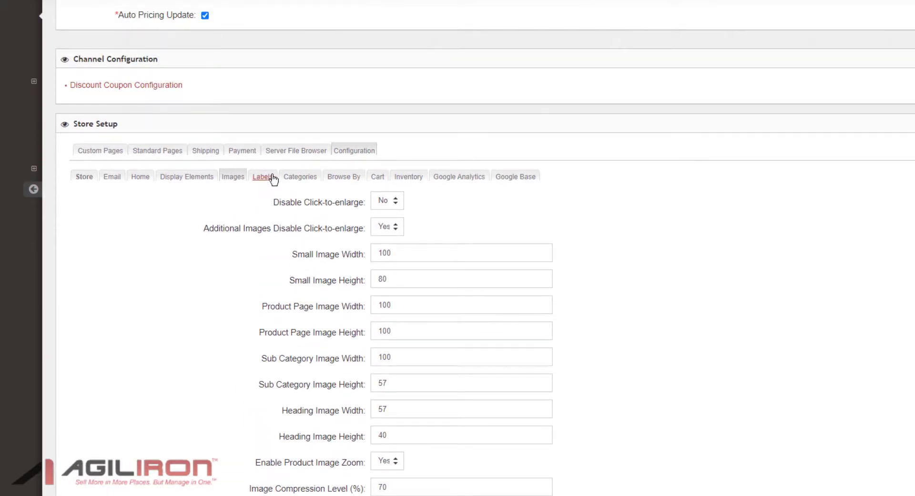
{"action": "left_click", "coordinate": [272, 178]}
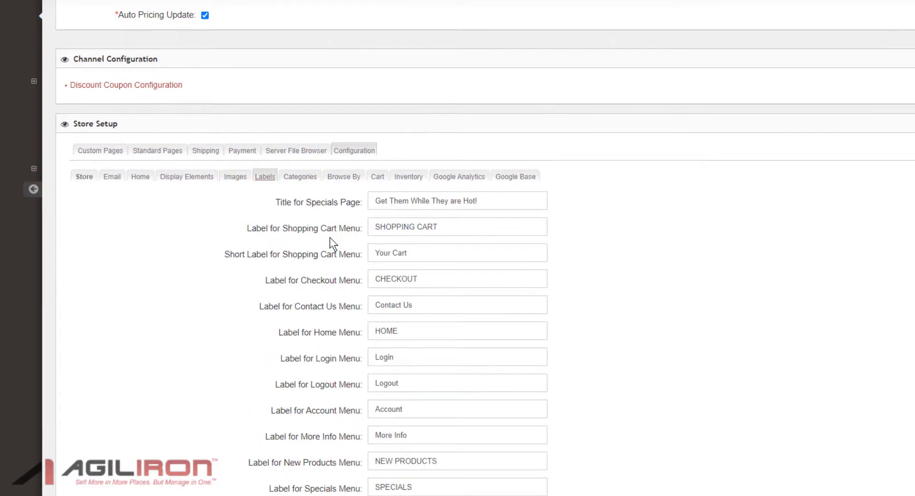
{"action": "left_click_drag", "start_coordinate": [276, 202], "coordinate": [359, 206]}
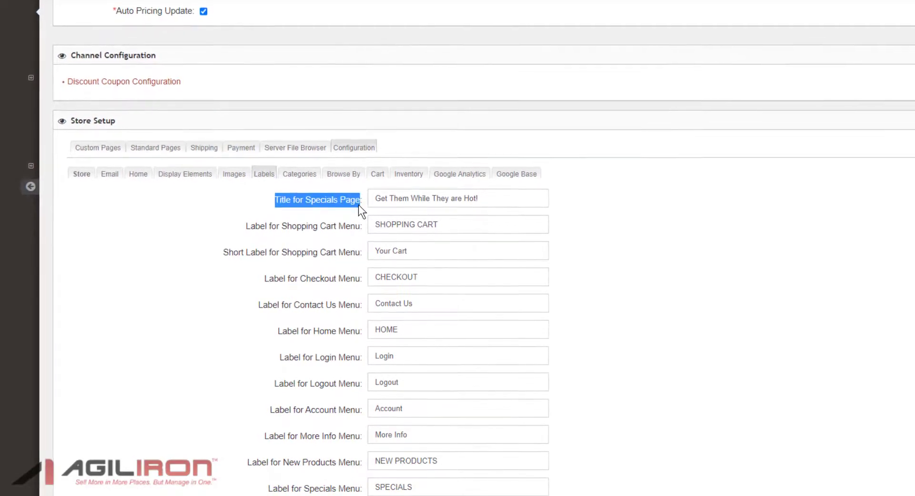
{"action": "left_click", "coordinate": [245, 224]}
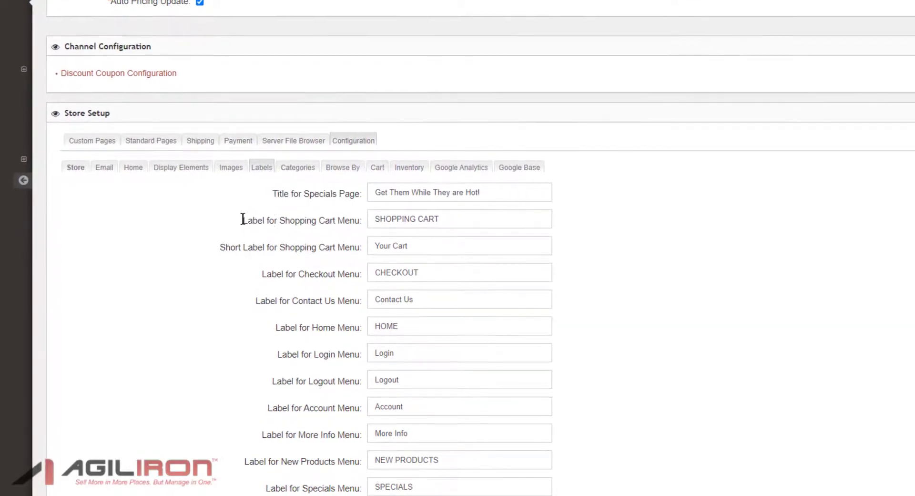
{"action": "left_click_drag", "start_coordinate": [243, 219], "coordinate": [360, 220]}
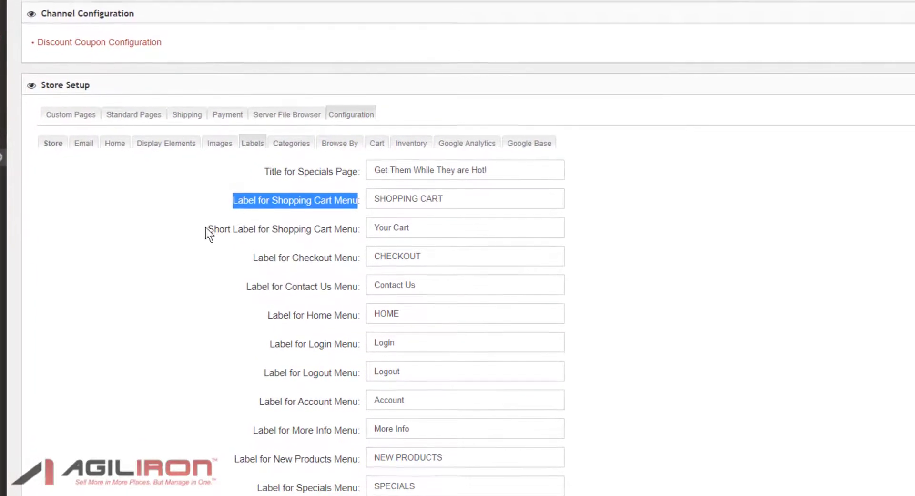
{"action": "left_click_drag", "start_coordinate": [205, 227], "coordinate": [360, 216]}
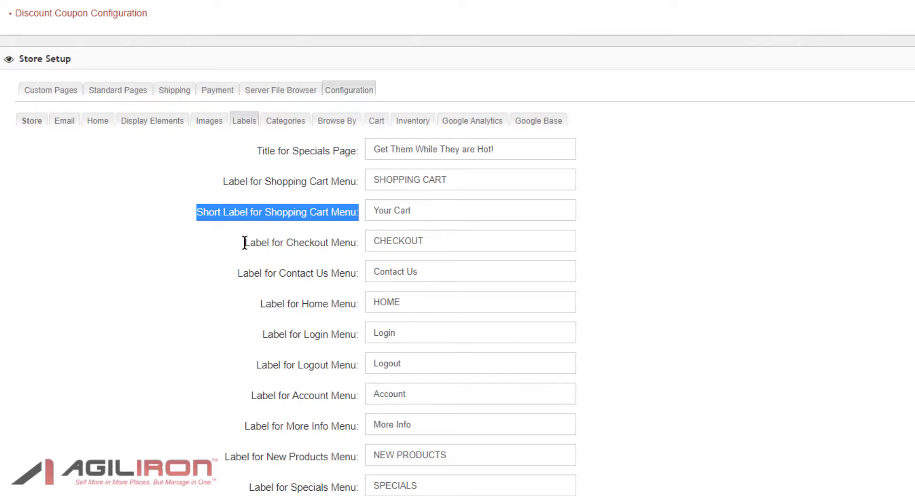
{"action": "left_click_drag", "start_coordinate": [244, 243], "coordinate": [356, 242]}
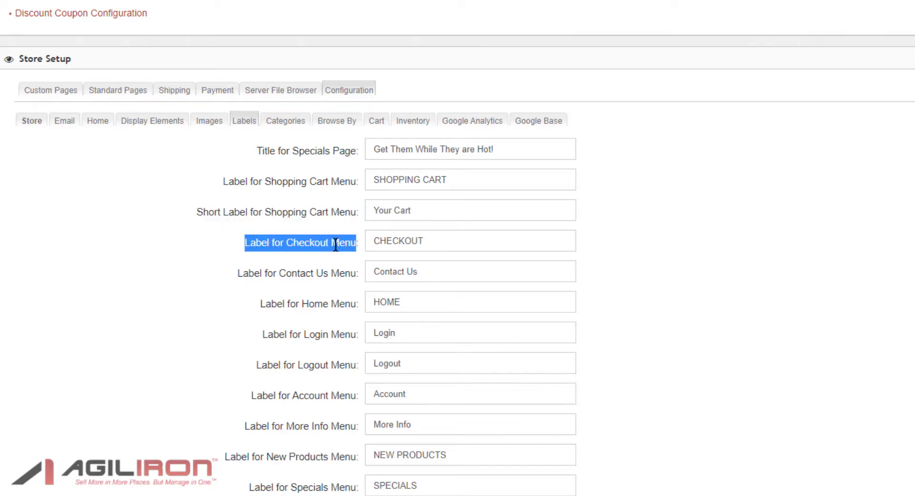
{"action": "scroll", "coordinate": [245, 271], "scroll_direction": "down", "scroll_amount": 3}
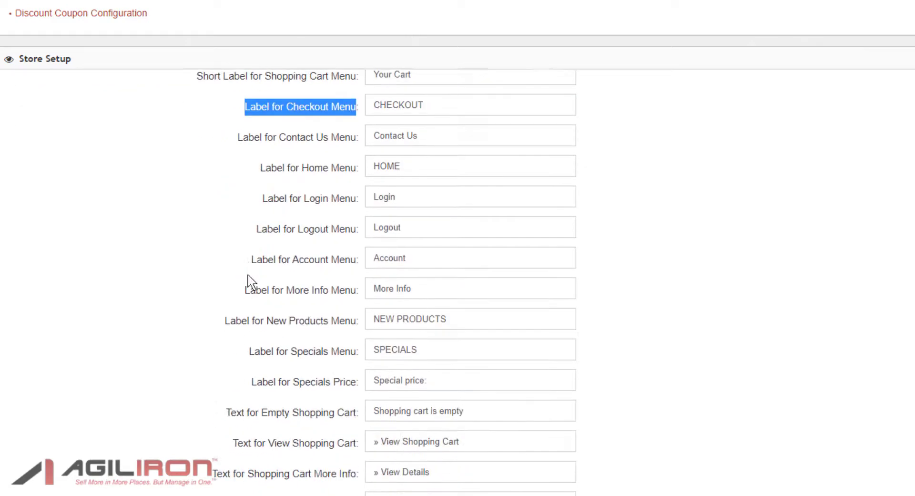
{"action": "scroll", "coordinate": [248, 282], "scroll_direction": "down", "scroll_amount": 6}
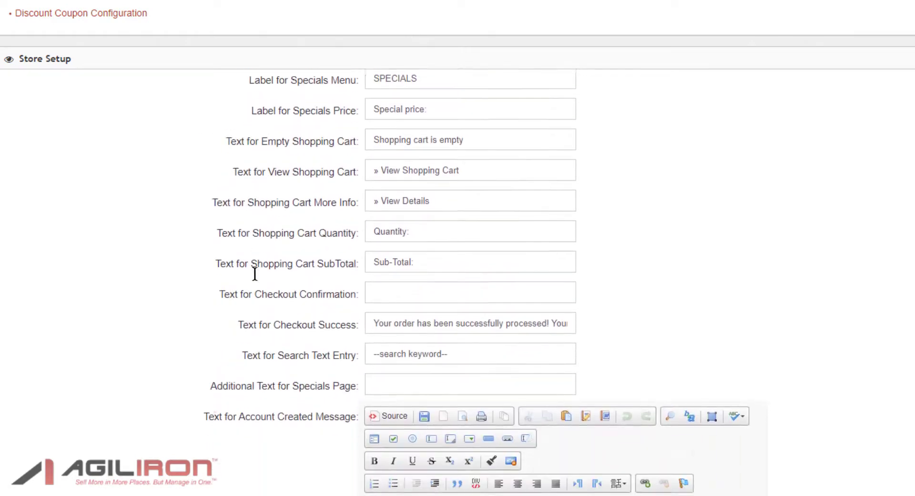
{"action": "scroll", "coordinate": [260, 274], "scroll_direction": "down", "scroll_amount": 2}
{"action": "scroll", "coordinate": [319, 157], "scroll_direction": "down", "scroll_amount": 1}
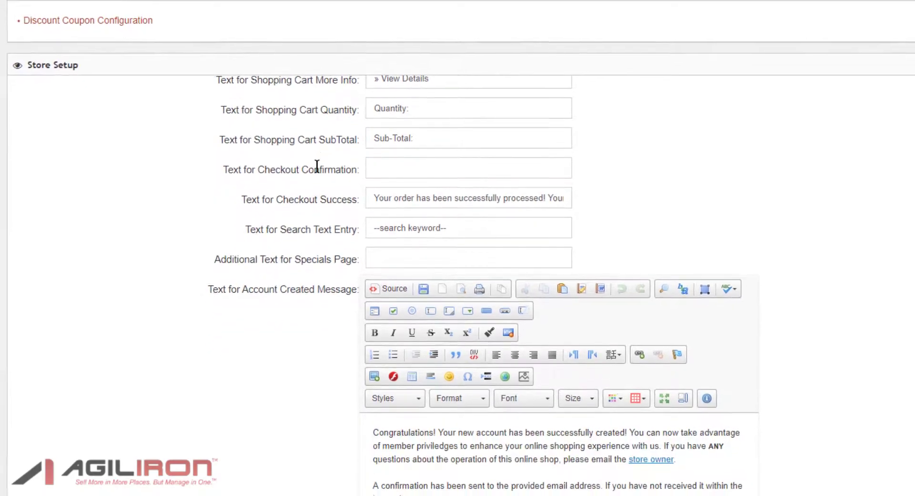
Step: Finish reviewing the store's label settings and display its category settings
{"action": "scroll", "coordinate": [315, 190], "scroll_direction": "down", "scroll_amount": 3}
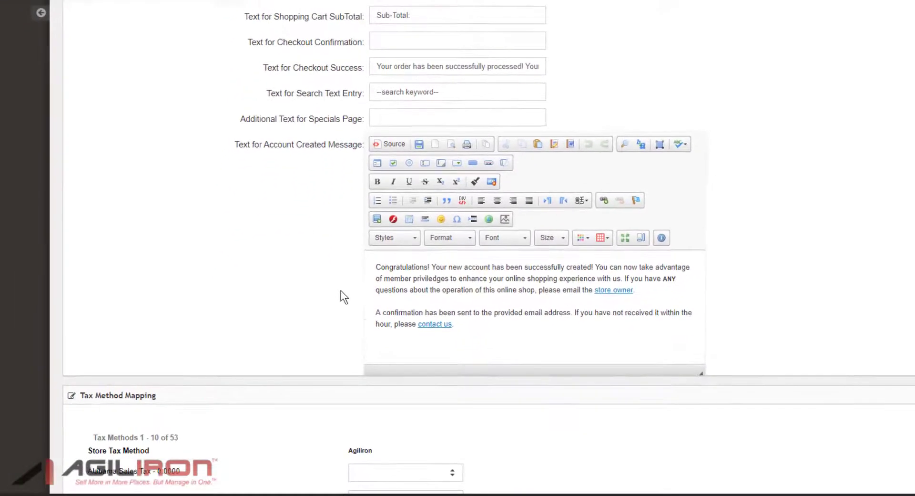
{"action": "scroll", "coordinate": [341, 293], "scroll_direction": "up", "scroll_amount": 8}
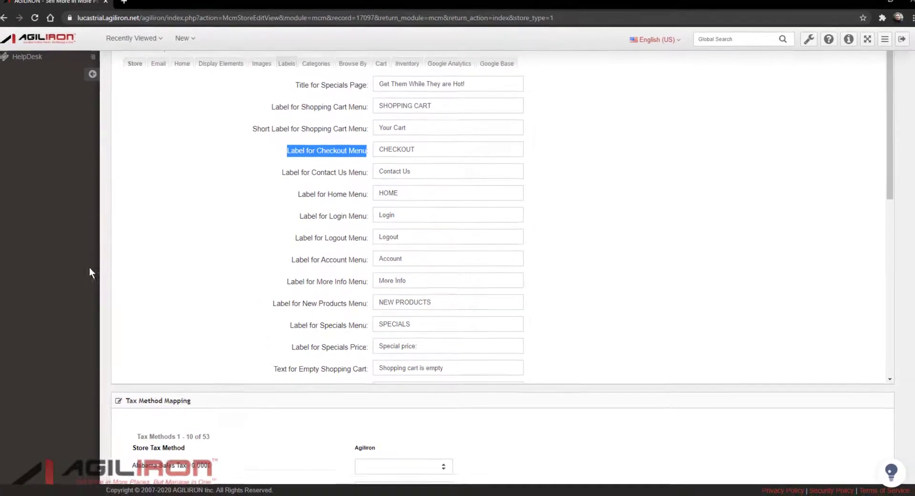
{"action": "scroll", "coordinate": [96, 269], "scroll_direction": "up", "scroll_amount": 3}
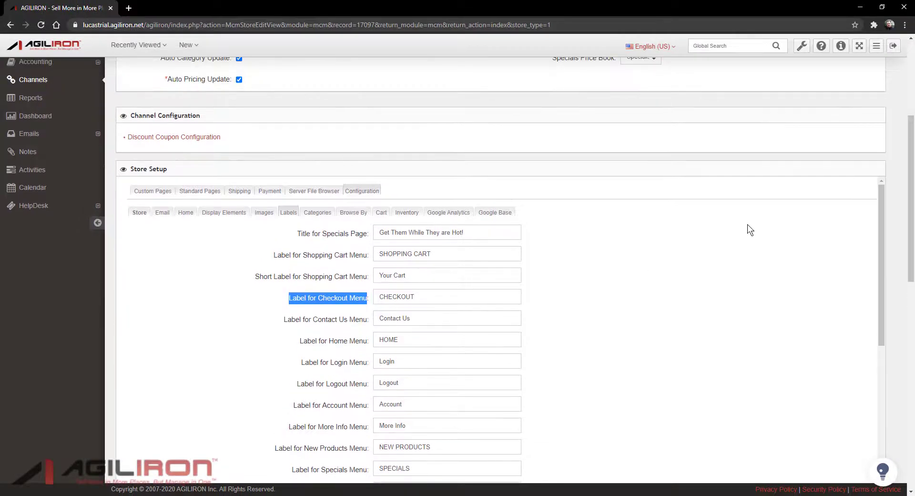
{"action": "left_click", "coordinate": [780, 157]}
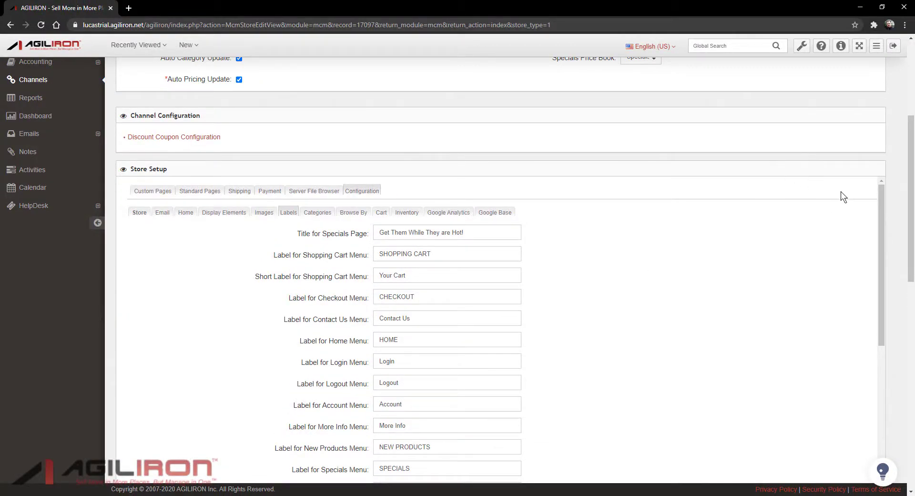
{"action": "scroll", "coordinate": [888, 191], "scroll_direction": "up", "scroll_amount": 5}
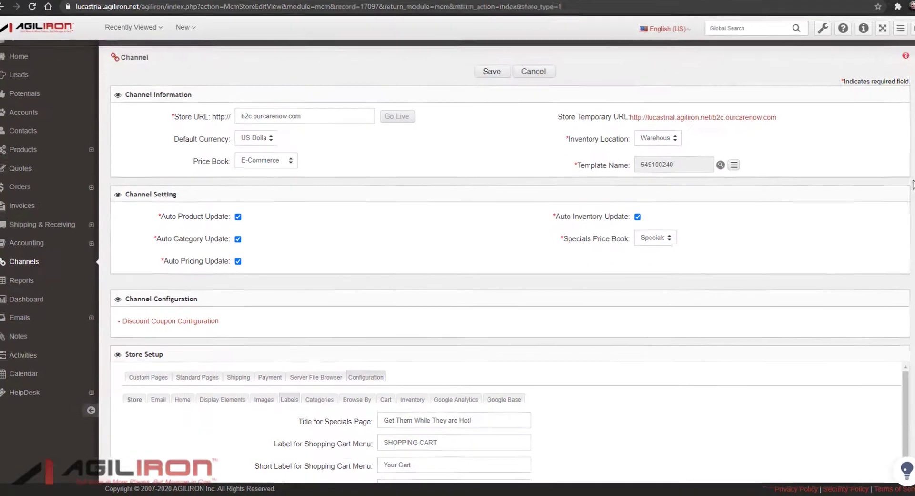
{"action": "left_click", "coordinate": [333, 400]}
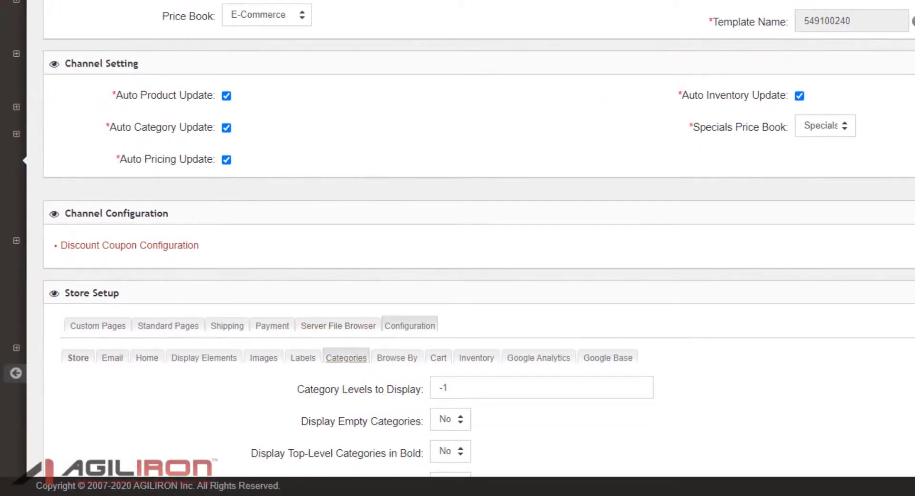
{"action": "scroll", "coordinate": [522, 130], "scroll_direction": "down", "scroll_amount": 5}
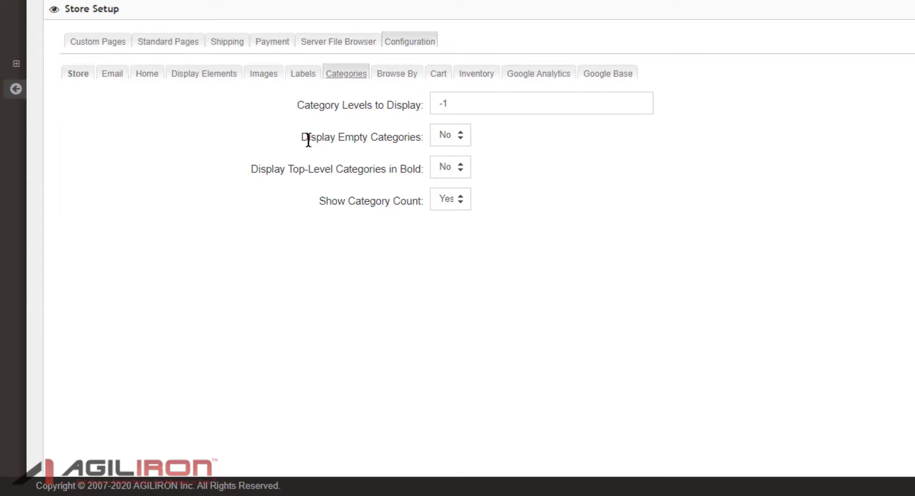
Step: Check the Display Empty Categories options, choose the Display Top-Level Categories in Bold setting, and display the Browse By settings
{"action": "left_click", "coordinate": [463, 145]}
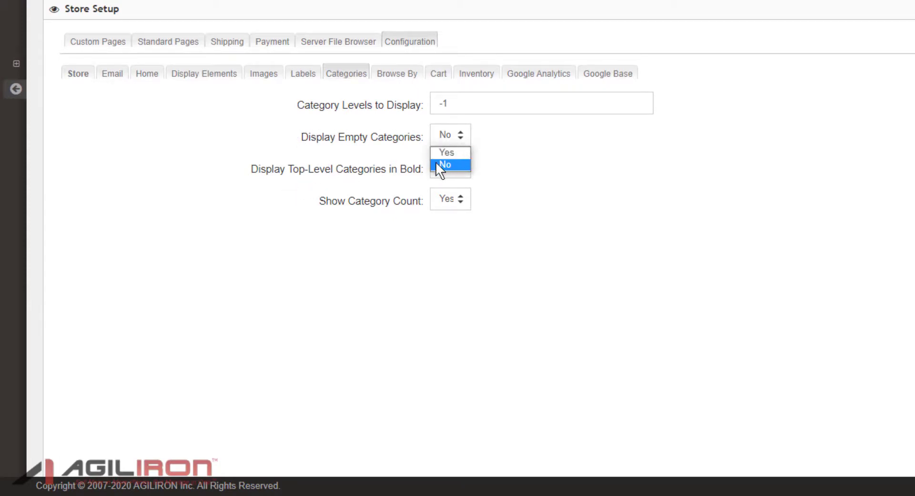
{"action": "left_click", "coordinate": [288, 190]}
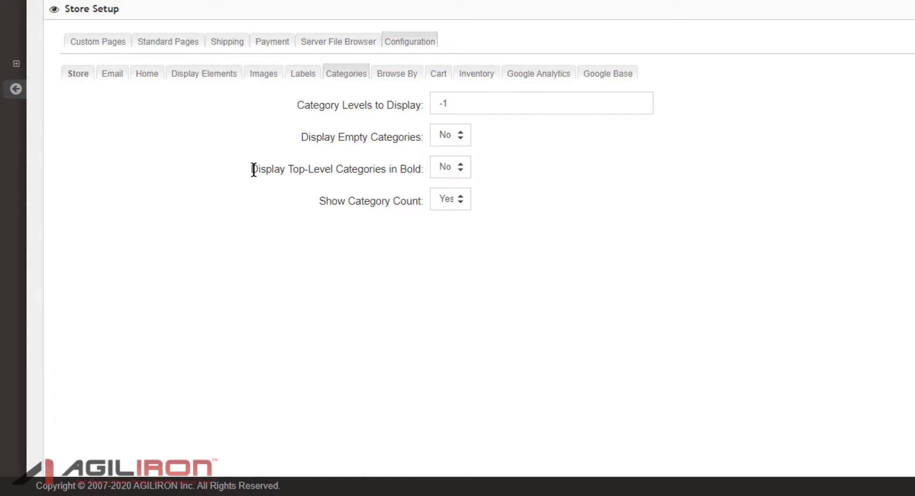
{"action": "left_click", "coordinate": [462, 167]}
{"action": "left_click", "coordinate": [446, 184]}
{"action": "left_click", "coordinate": [401, 76]}
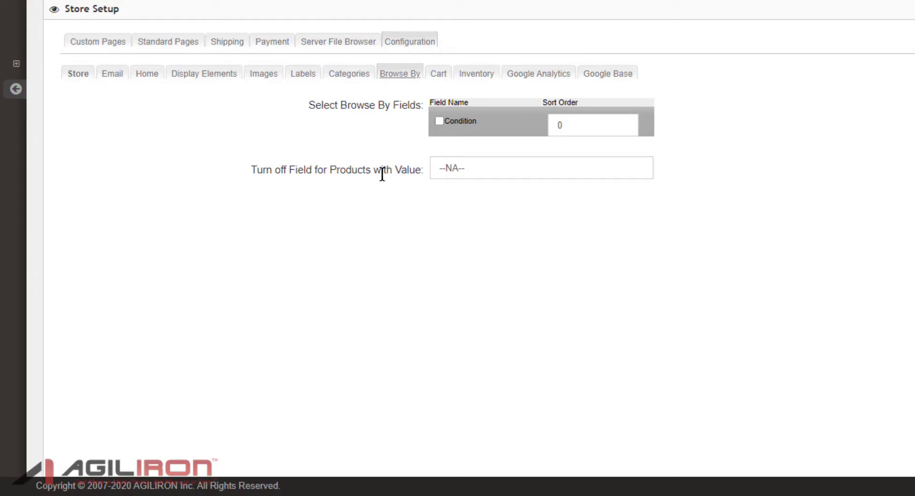
Step: In the store's cart settings, set Display Category Images to Yes and Display Cart after Adding Product to No
{"action": "left_click", "coordinate": [440, 75]}
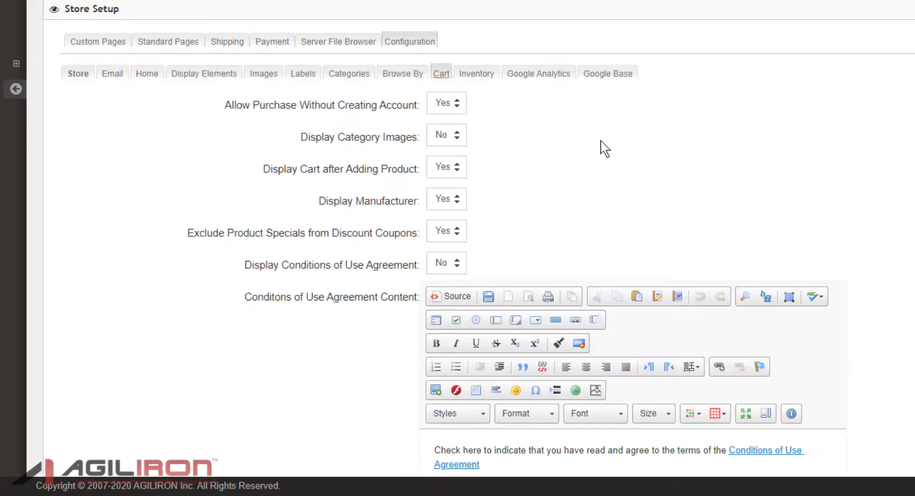
{"action": "scroll", "coordinate": [605, 143], "scroll_direction": "down", "scroll_amount": 1}
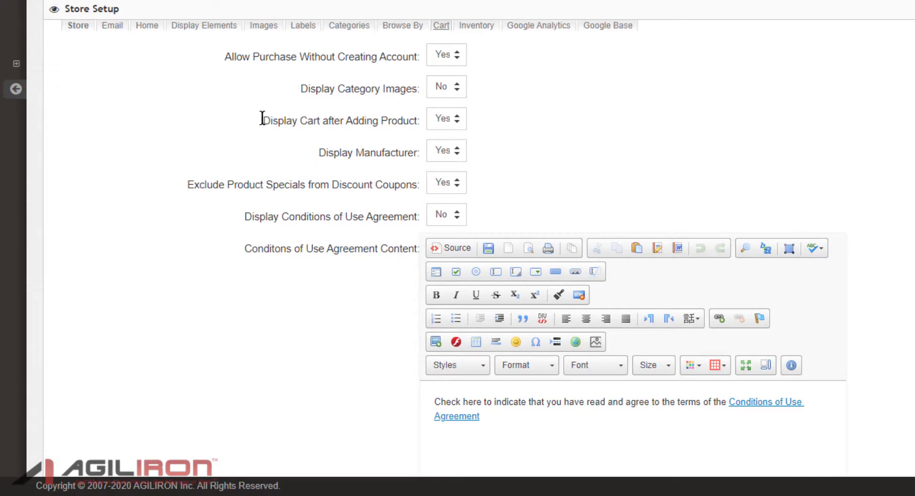
{"action": "left_click", "coordinate": [443, 88]}
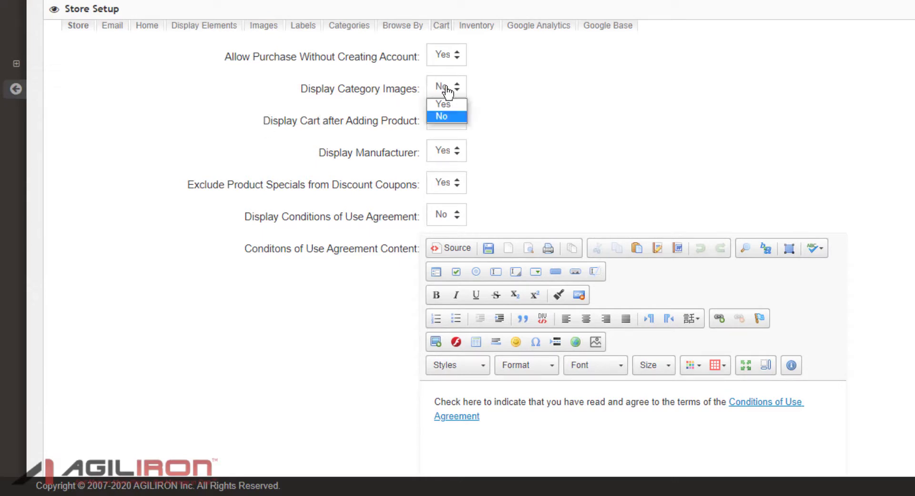
{"action": "left_click", "coordinate": [440, 104]}
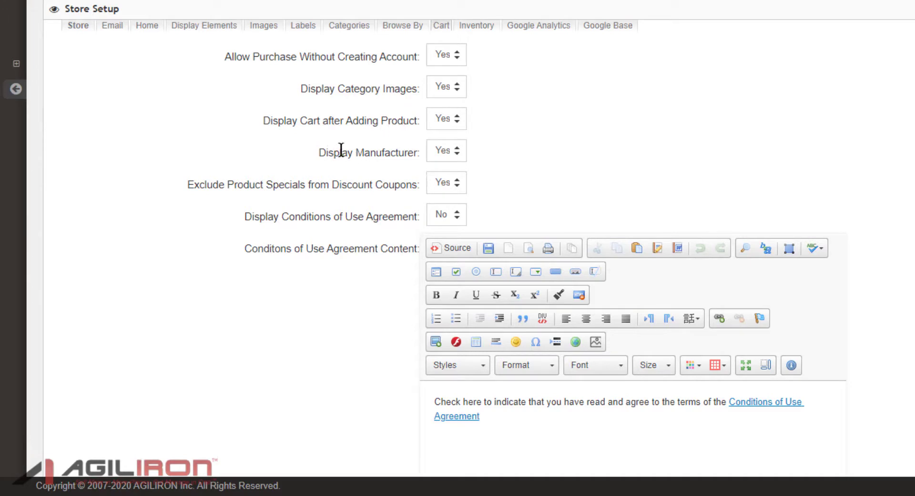
{"action": "left_click", "coordinate": [450, 120]}
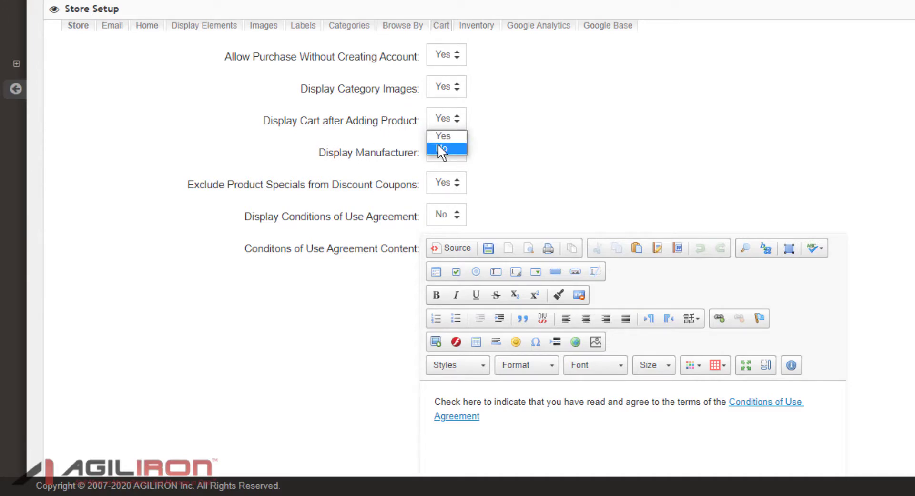
{"action": "left_click", "coordinate": [438, 145]}
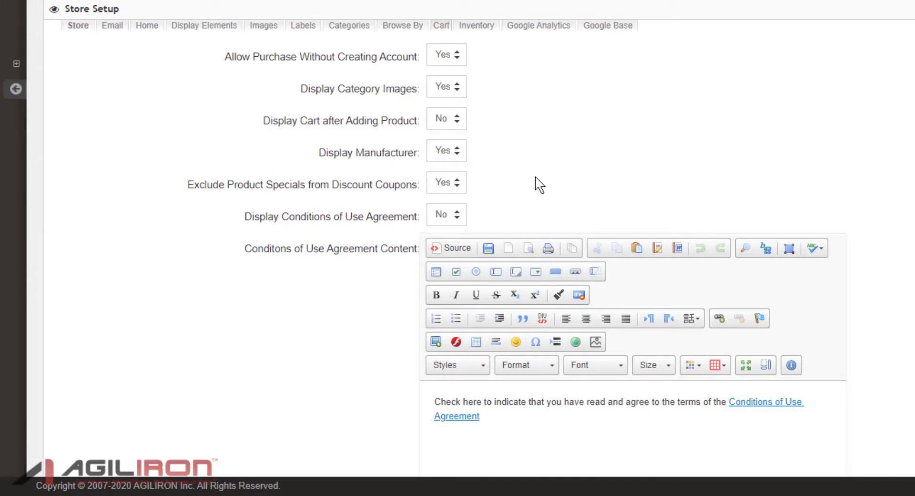
Step: Highlight the conditions of use agreement text and try Display Conditions of Use Agreement at Yes before returning it to No
{"action": "scroll", "coordinate": [537, 161], "scroll_direction": "down", "scroll_amount": 2}
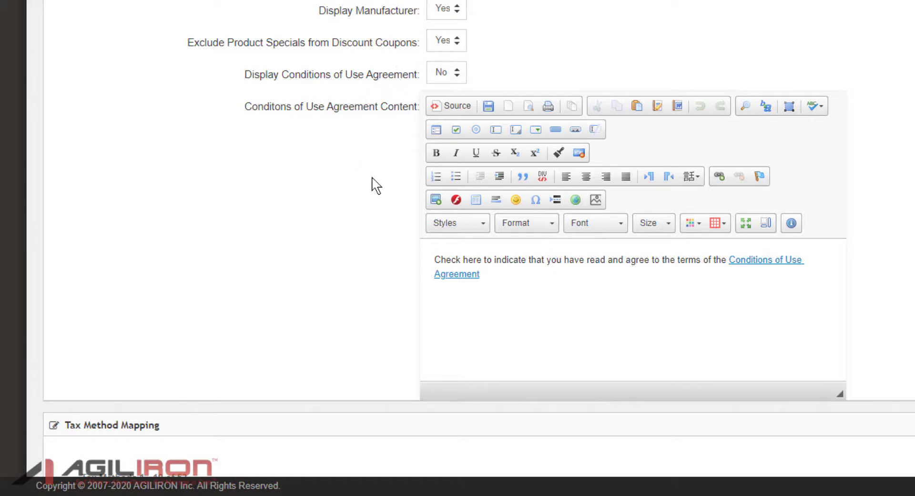
{"action": "left_click", "coordinate": [434, 259]}
{"action": "left_click_drag", "start_coordinate": [433, 259], "coordinate": [594, 272]}
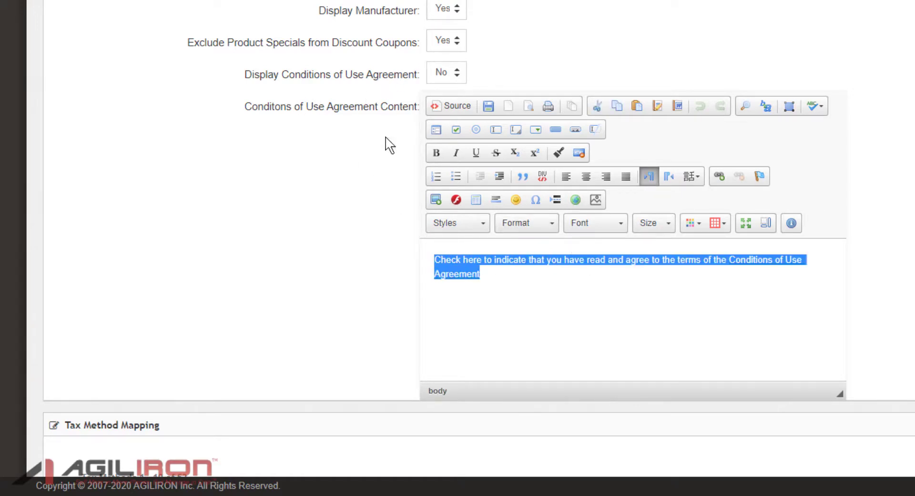
{"action": "left_click", "coordinate": [459, 80]}
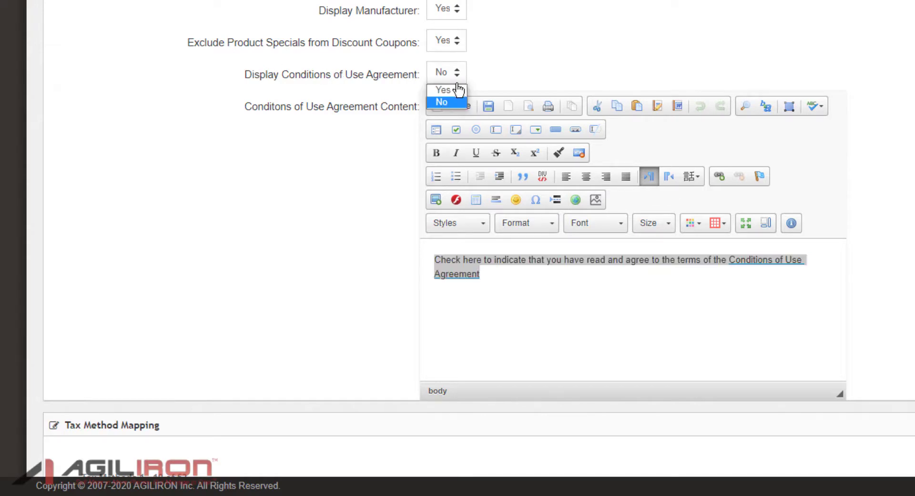
{"action": "left_click", "coordinate": [451, 89]}
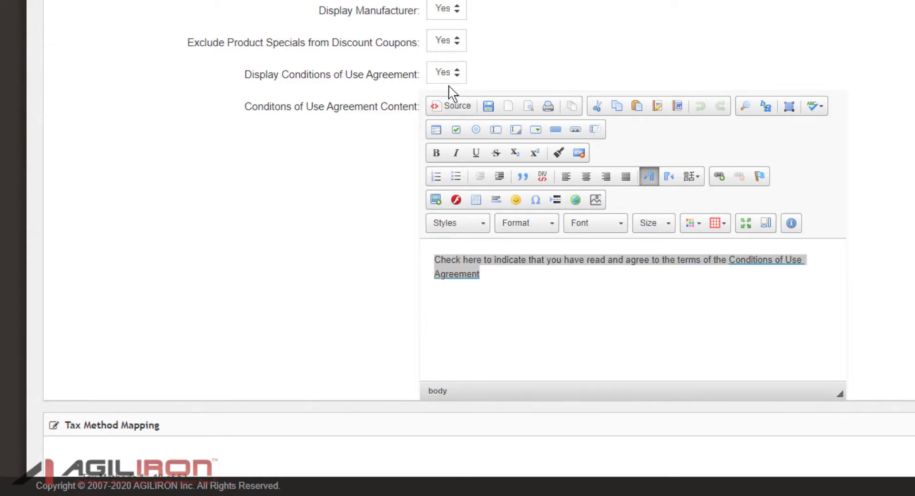
{"action": "left_click", "coordinate": [458, 76]}
{"action": "left_click", "coordinate": [438, 102]}
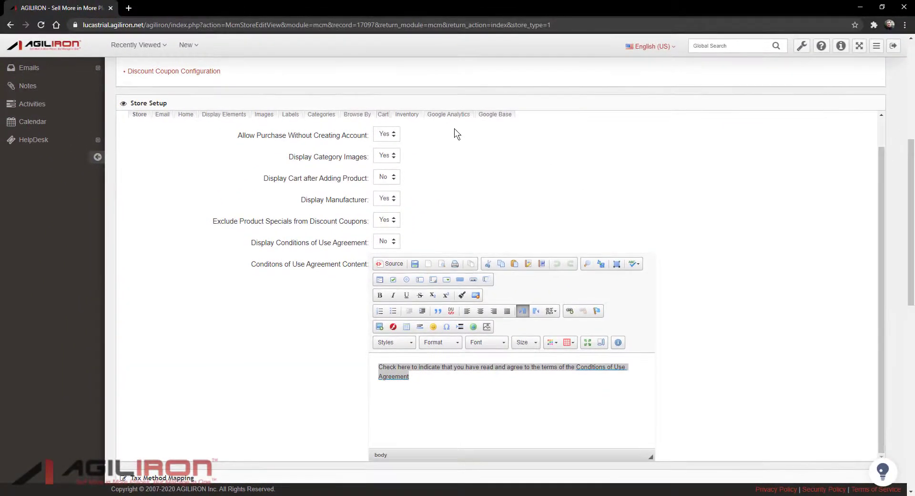
Step: In the store's inventory settings, check the Mark Out of Stock Matrix Attributes options and choose the Display Out of Stock Message setting
{"action": "scroll", "coordinate": [454, 157], "scroll_direction": "up", "scroll_amount": 1}
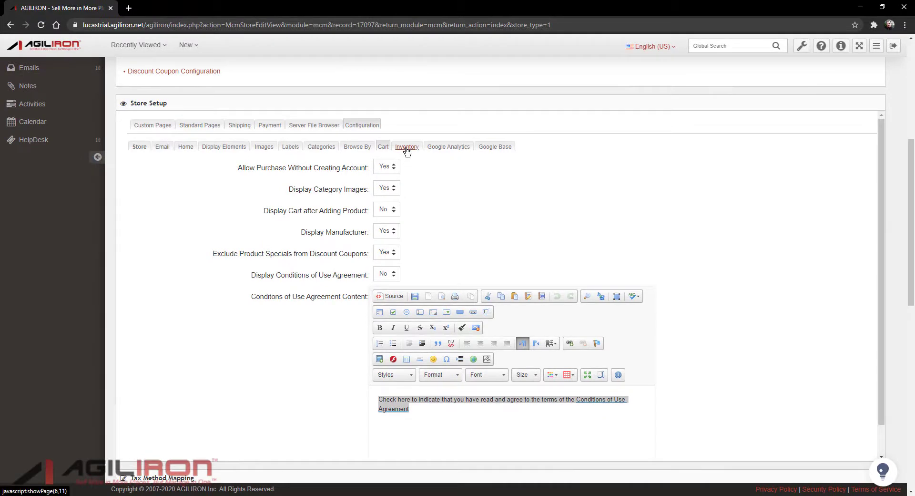
{"action": "left_click", "coordinate": [407, 147]}
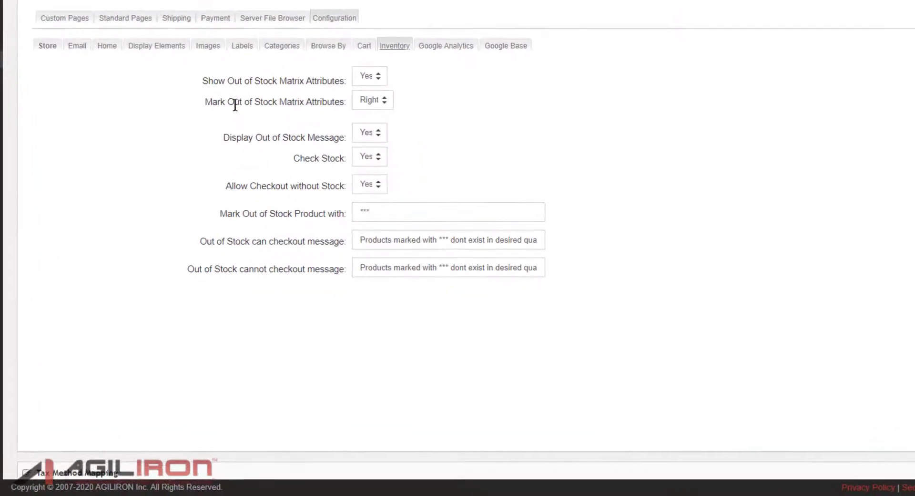
{"action": "left_click", "coordinate": [386, 109]}
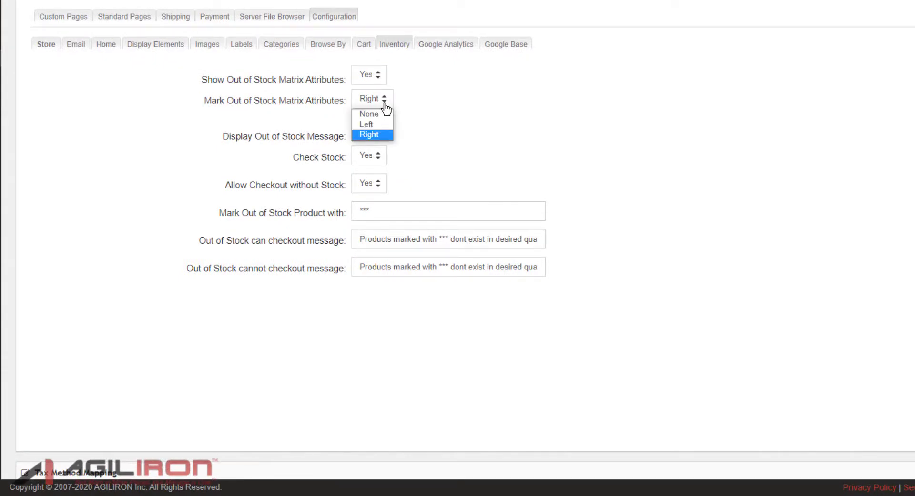
{"action": "left_click", "coordinate": [213, 139]}
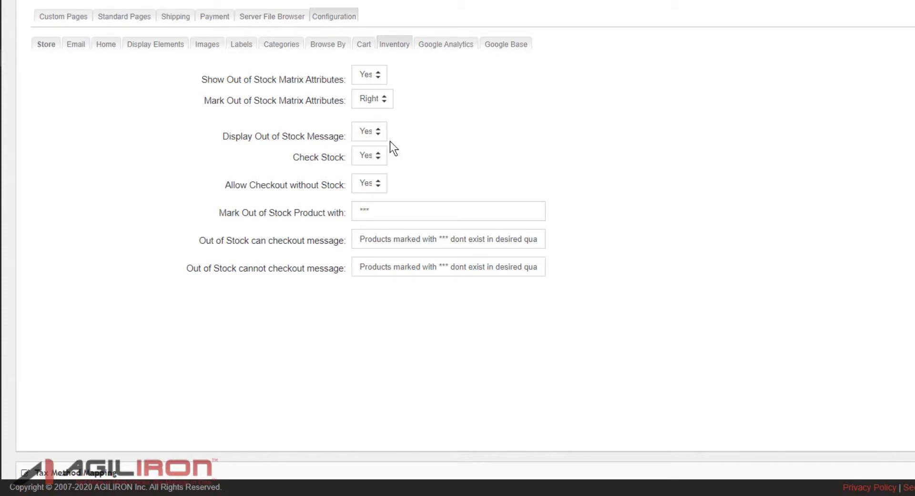
{"action": "left_click", "coordinate": [377, 136]}
{"action": "left_click", "coordinate": [373, 159]}
{"action": "left_click", "coordinate": [370, 132]}
{"action": "left_click", "coordinate": [370, 152]}
Step: Display the Google Analytics settings and check the options for Enable Google Analytics and Enable E-Commerce Tracking
{"action": "left_click", "coordinate": [435, 48]}
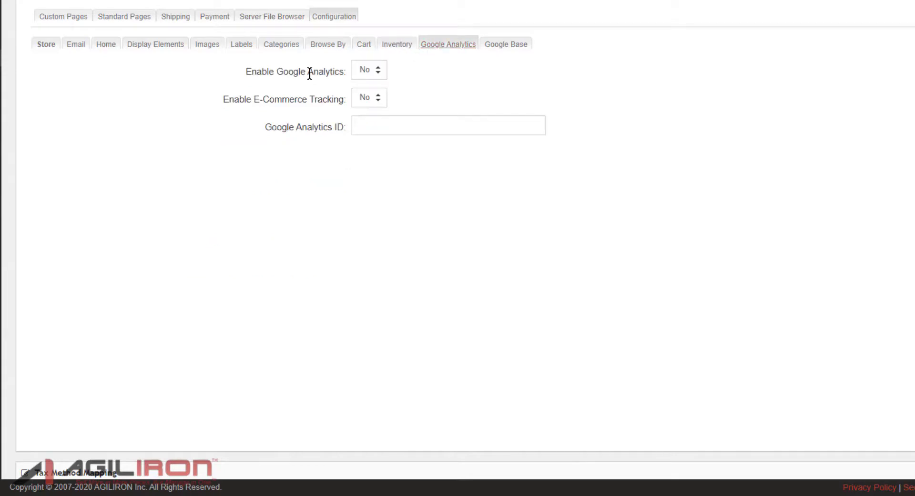
{"action": "left_click", "coordinate": [377, 74]}
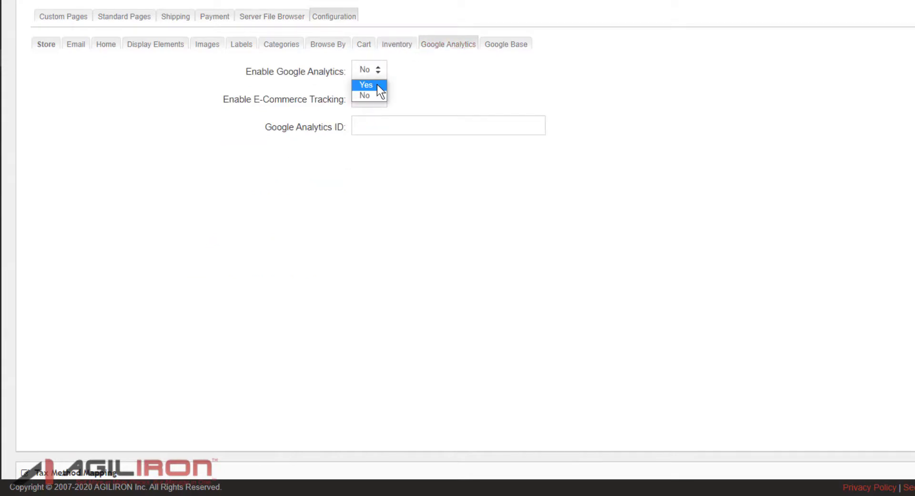
{"action": "left_click", "coordinate": [374, 95]}
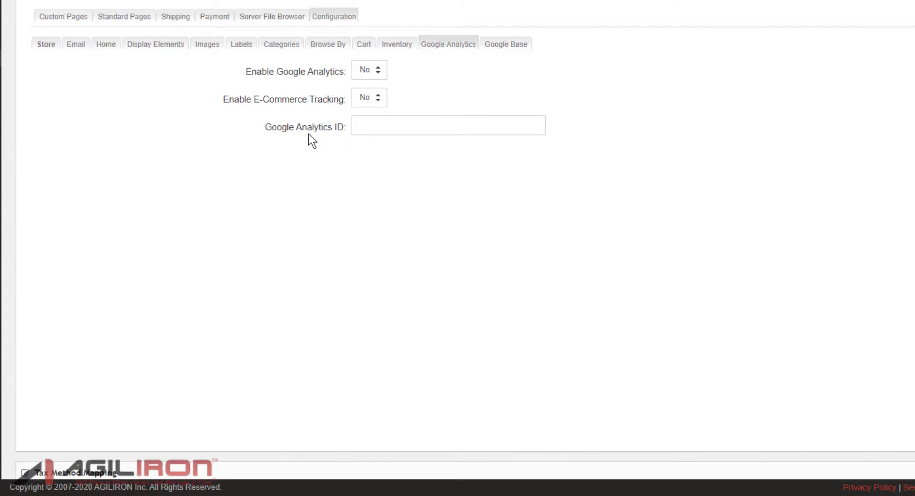
{"action": "left_click", "coordinate": [372, 101]}
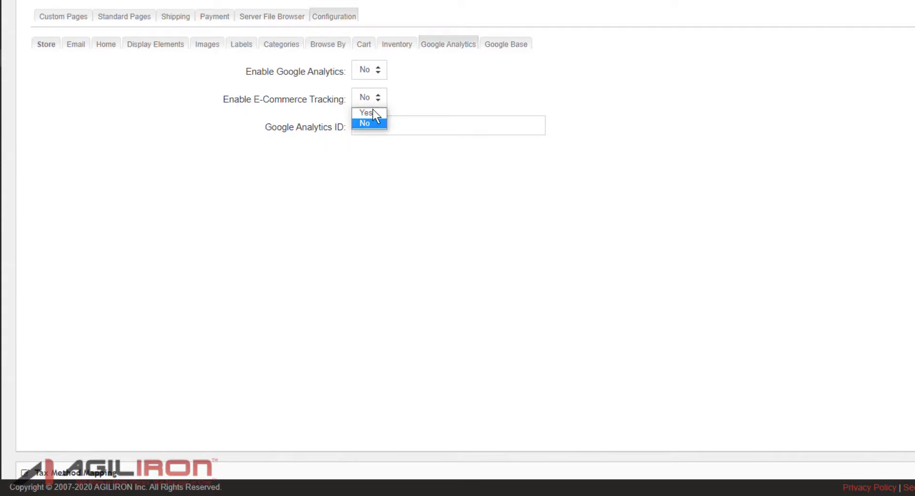
{"action": "left_click", "coordinate": [362, 145]}
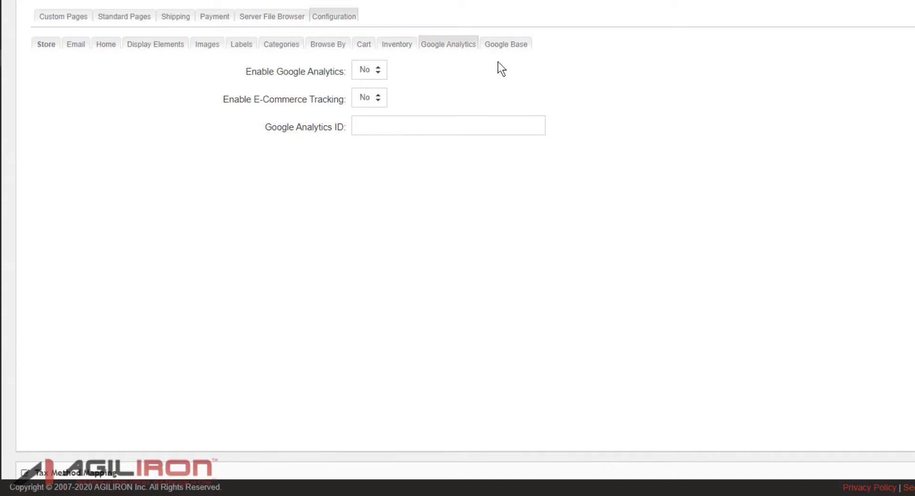
Step: Display the store's Google Base settings and choose the Enable Data Feed setting
{"action": "left_click", "coordinate": [500, 45]}
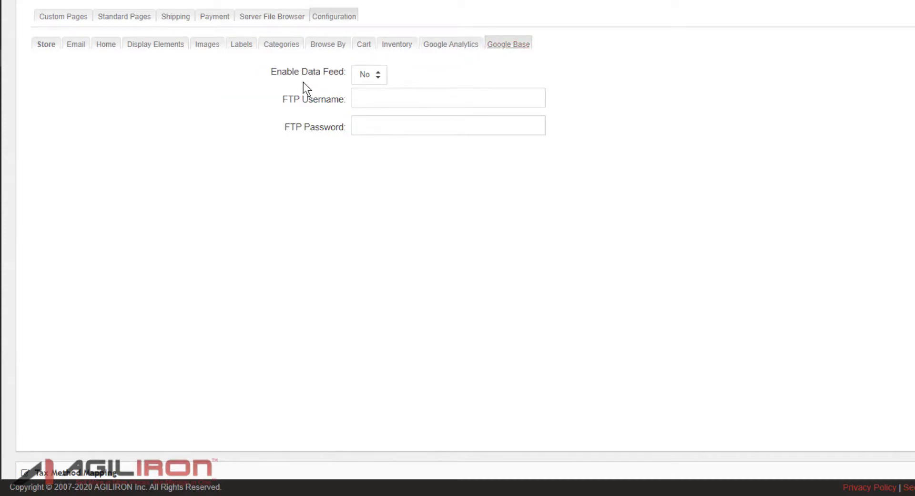
{"action": "left_click", "coordinate": [371, 79]}
{"action": "left_click", "coordinate": [378, 77]}
{"action": "left_click", "coordinate": [365, 97]}
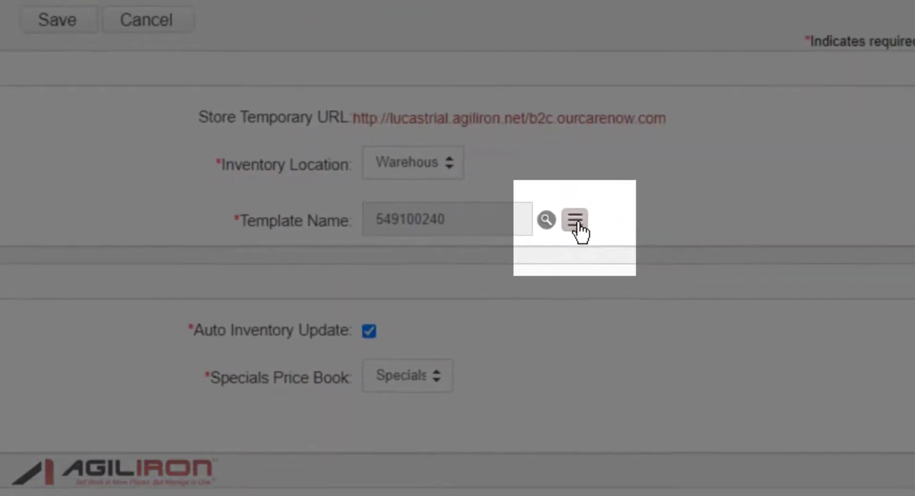
Step: Open the store's template in the theme editor and replace the header's placeholder logo with AIShoesLogo.png
{"action": "left_click", "coordinate": [568, 227]}
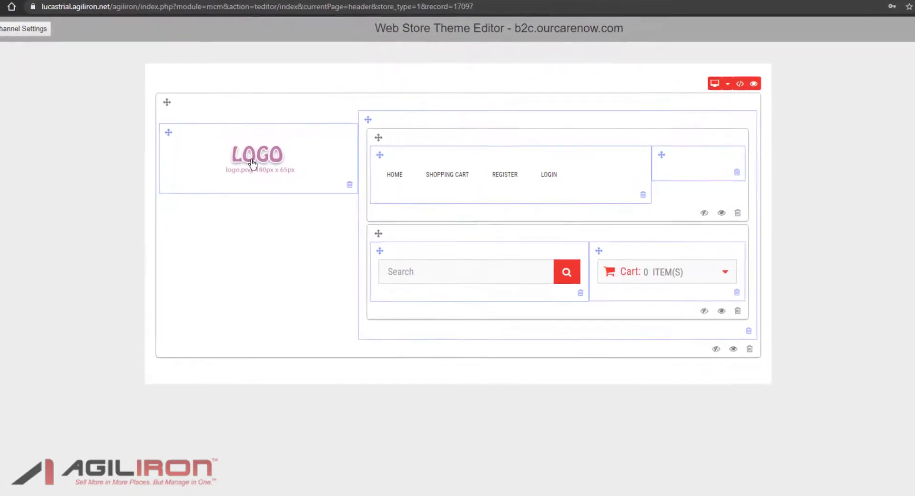
{"action": "left_click", "coordinate": [252, 164]}
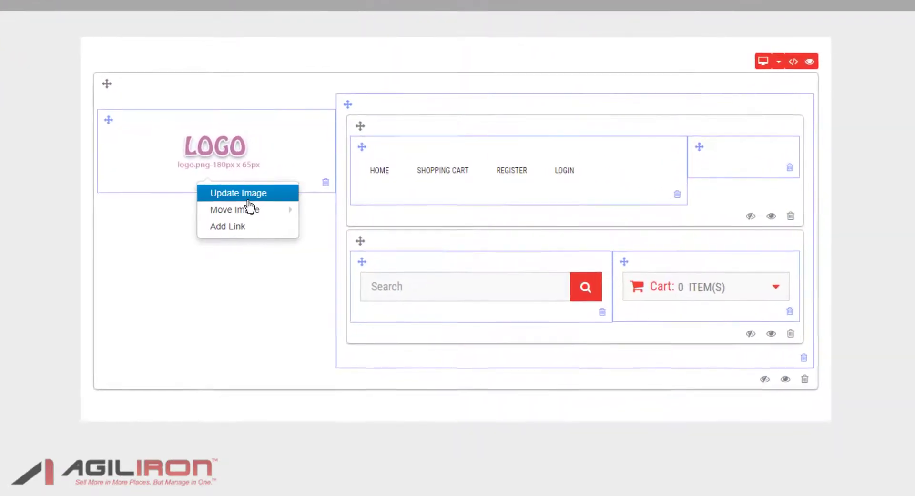
{"action": "left_click", "coordinate": [244, 202]}
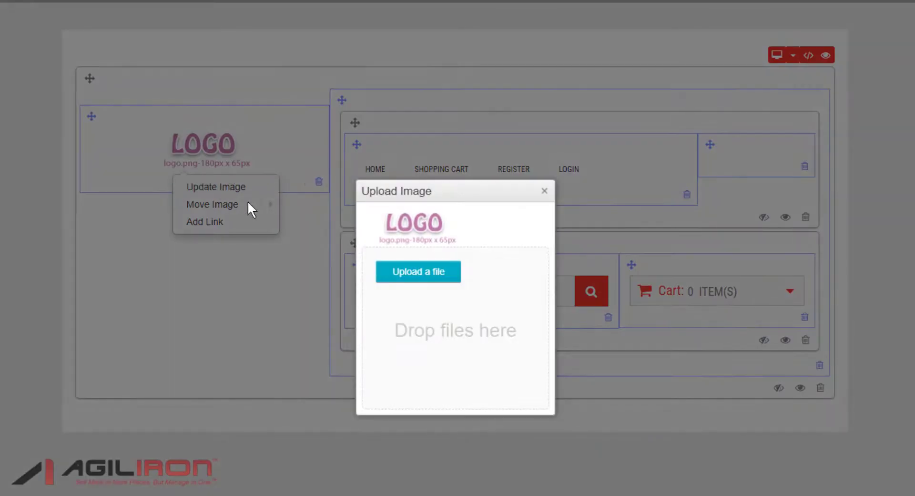
{"action": "left_click", "coordinate": [412, 272]}
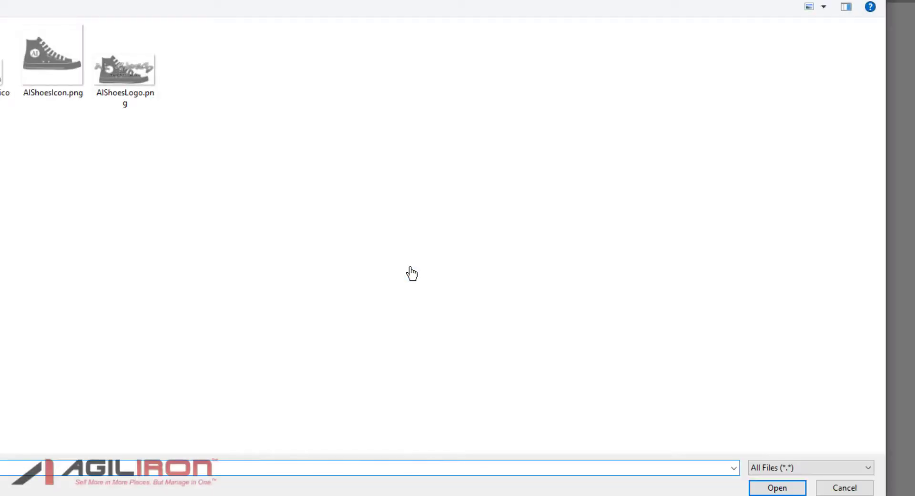
{"action": "left_click", "coordinate": [199, 104]}
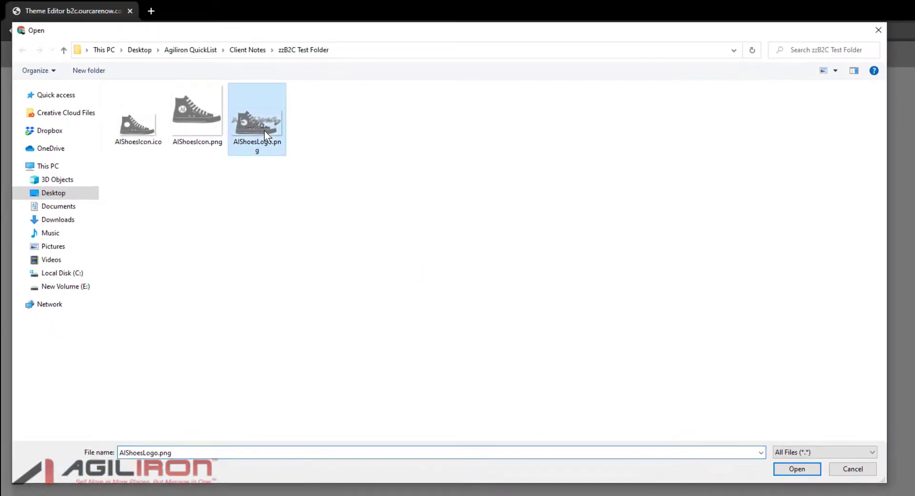
{"action": "left_click", "coordinate": [802, 471]}
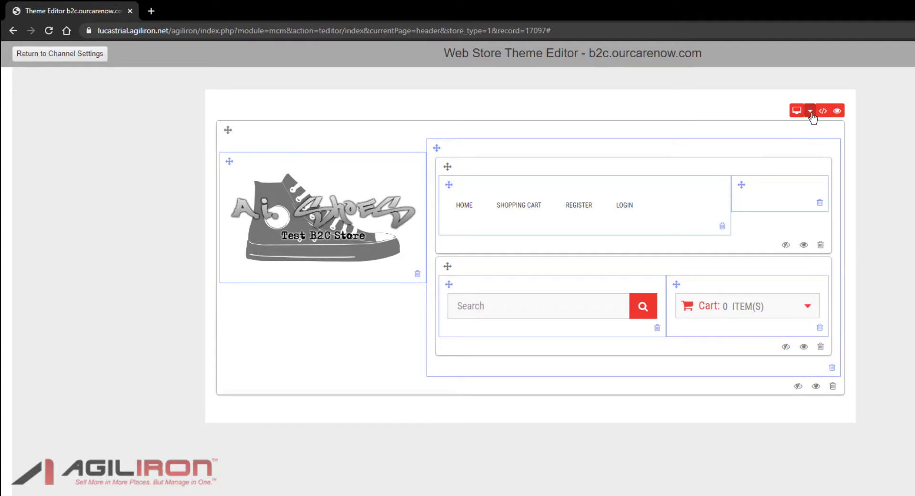
Step: Save the header template and agree to deploy all changes to the live site
{"action": "left_click", "coordinate": [811, 114]}
{"action": "left_click", "coordinate": [810, 115]}
{"action": "left_click", "coordinate": [809, 113]}
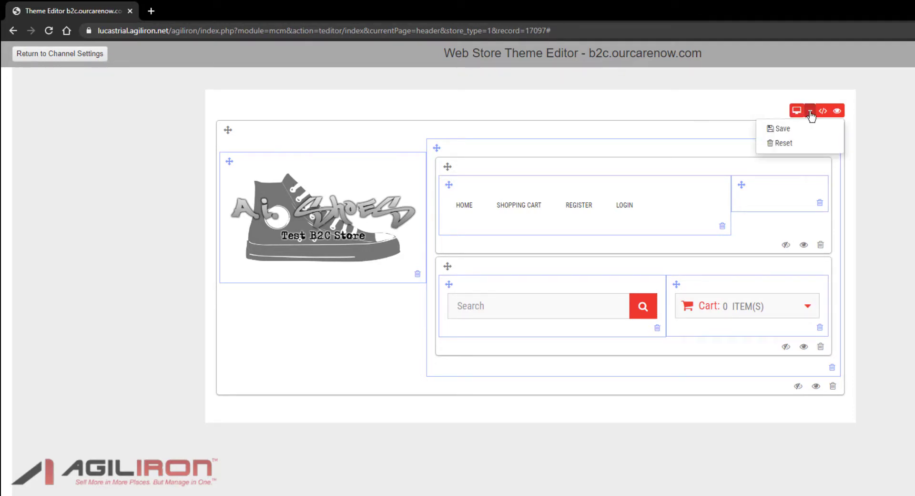
{"action": "left_click", "coordinate": [784, 131]}
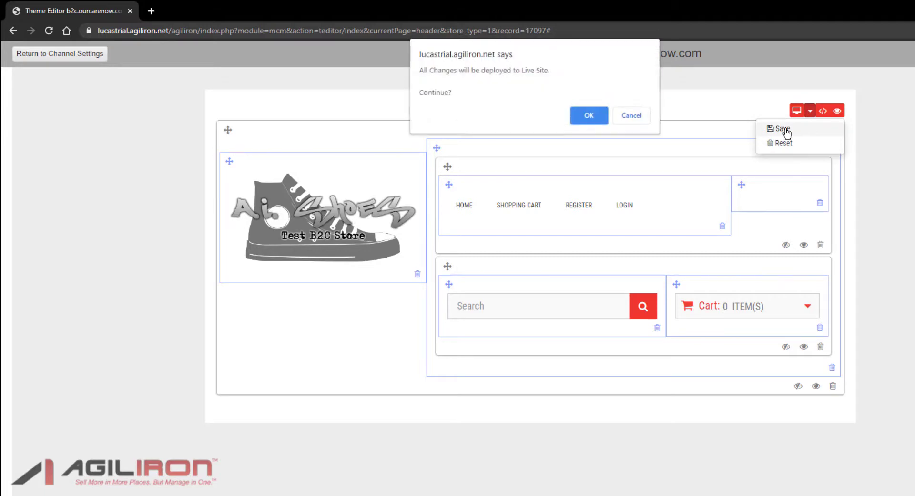
{"action": "left_click", "coordinate": [587, 117]}
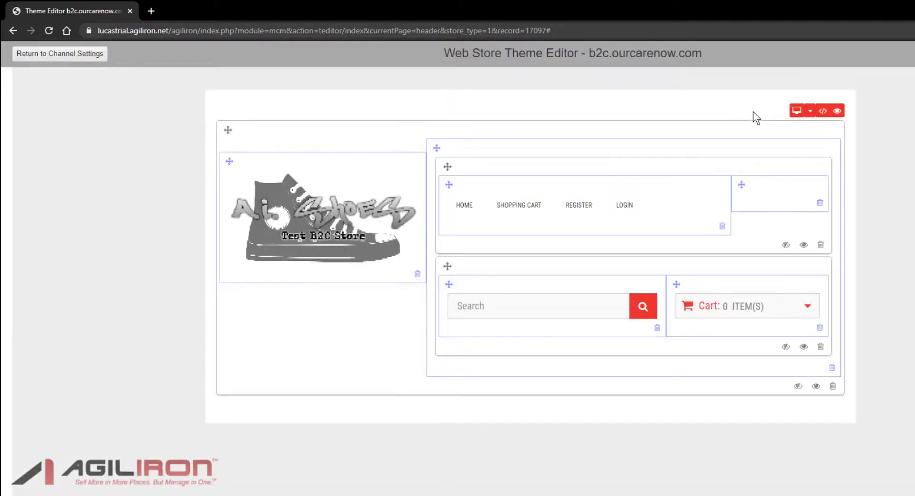
Step: Preview the header in Tablet and Phone layouts, and return it to the Desktop layout
{"action": "left_click", "coordinate": [795, 115]}
{"action": "left_click", "coordinate": [814, 143]}
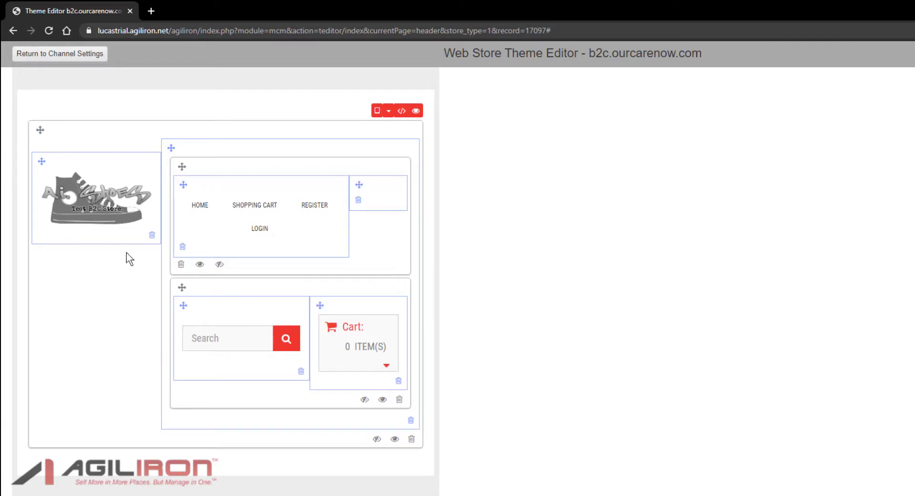
{"action": "left_click", "coordinate": [379, 112]}
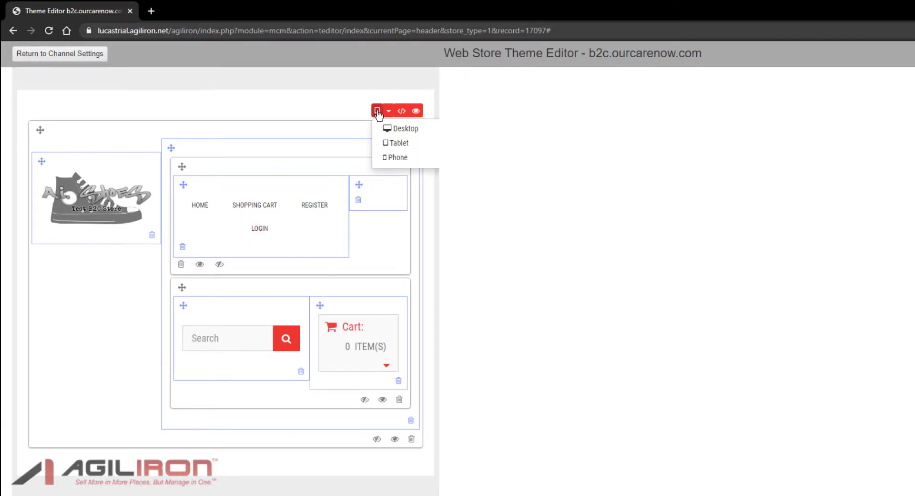
{"action": "left_click", "coordinate": [403, 158]}
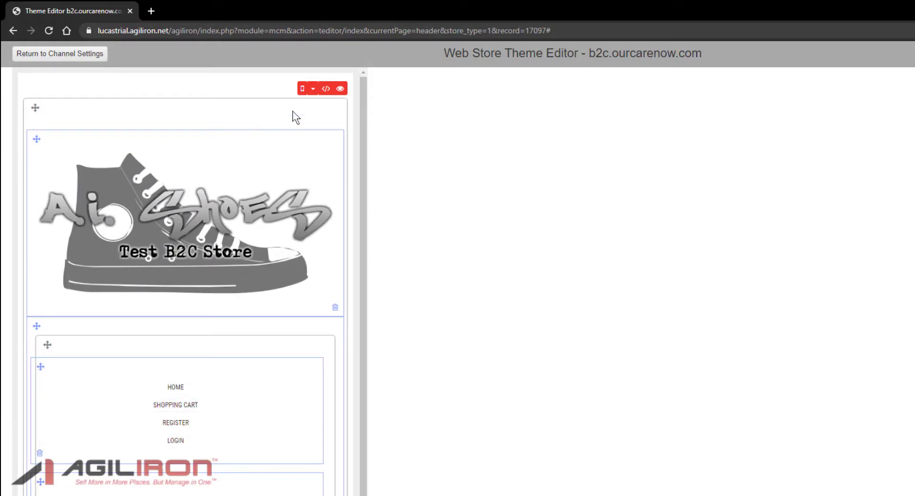
{"action": "left_click", "coordinate": [302, 91]}
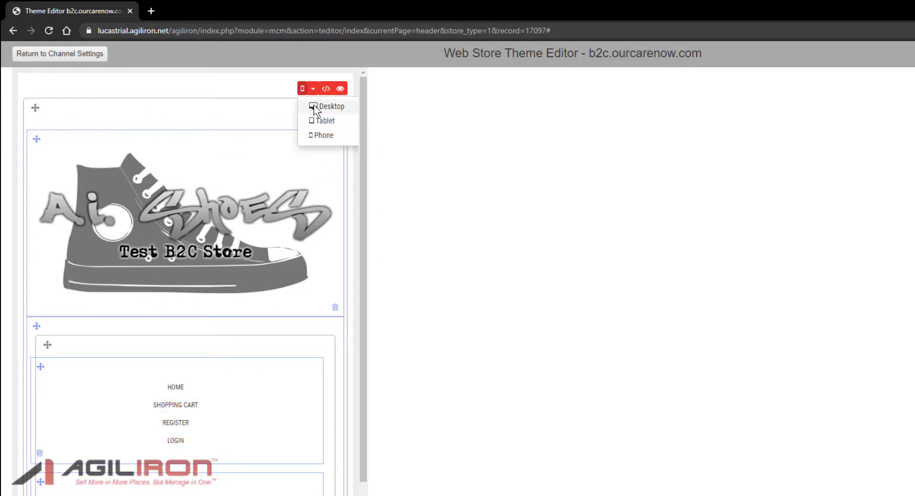
{"action": "left_click", "coordinate": [313, 107]}
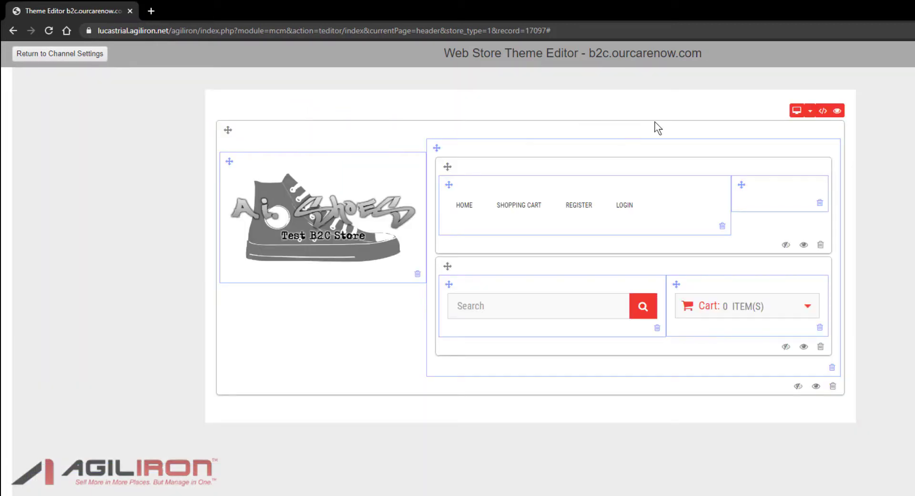
Step: Increase the font size of the header's navigation links through the CSS options of the Login link
{"action": "left_click", "coordinate": [644, 191]}
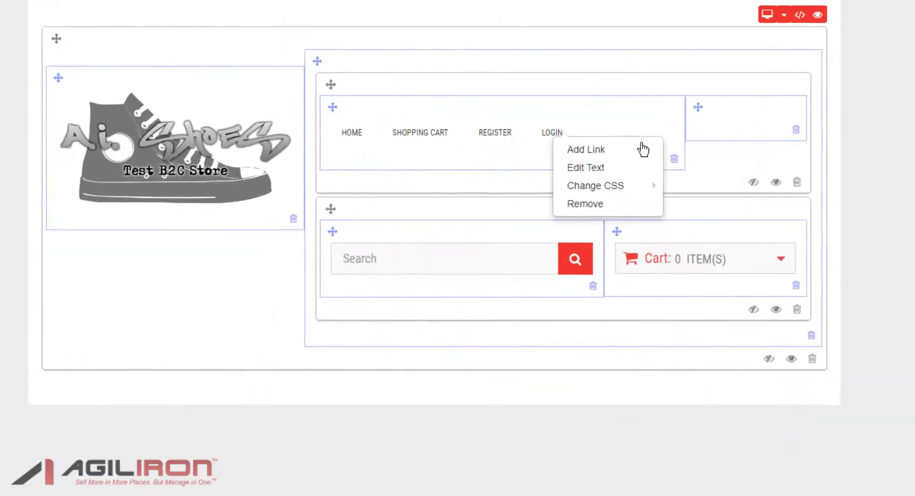
{"action": "mouse_move", "coordinate": [676, 249]}
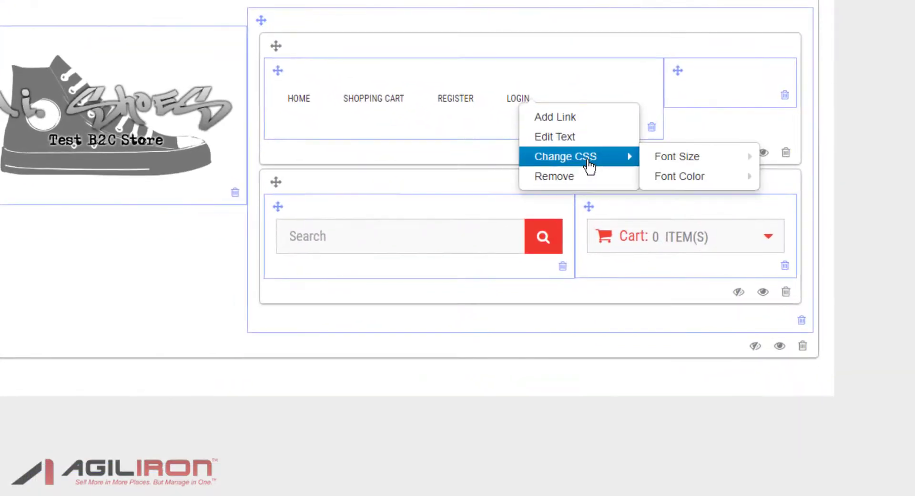
{"action": "mouse_move", "coordinate": [692, 167]}
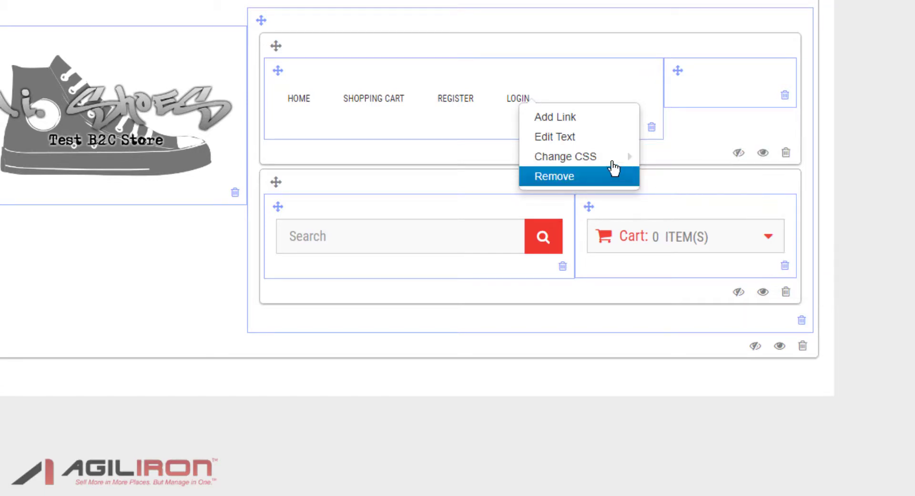
{"action": "mouse_move", "coordinate": [572, 157]}
{"action": "mouse_move", "coordinate": [679, 177]}
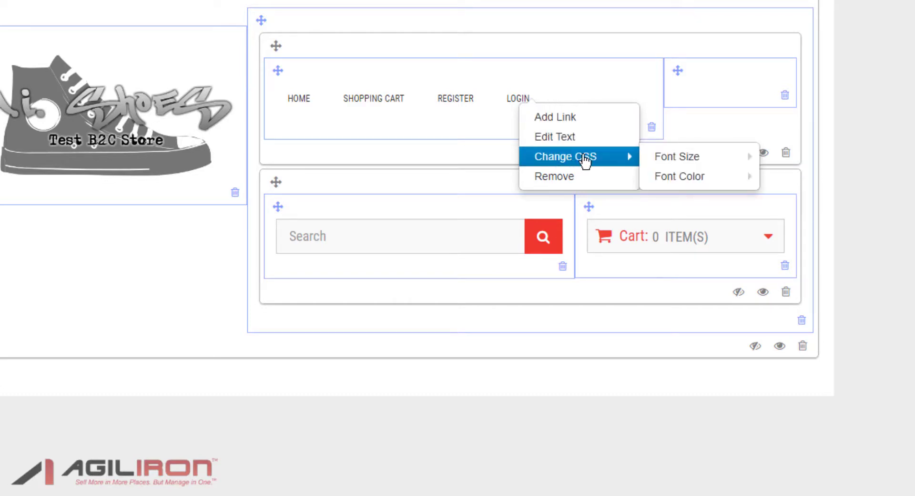
{"action": "mouse_move", "coordinate": [681, 158]}
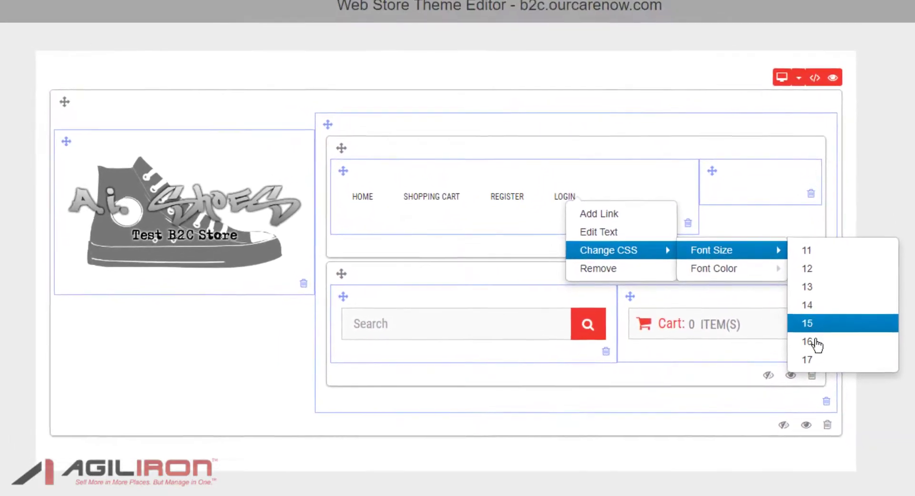
{"action": "left_click", "coordinate": [818, 352]}
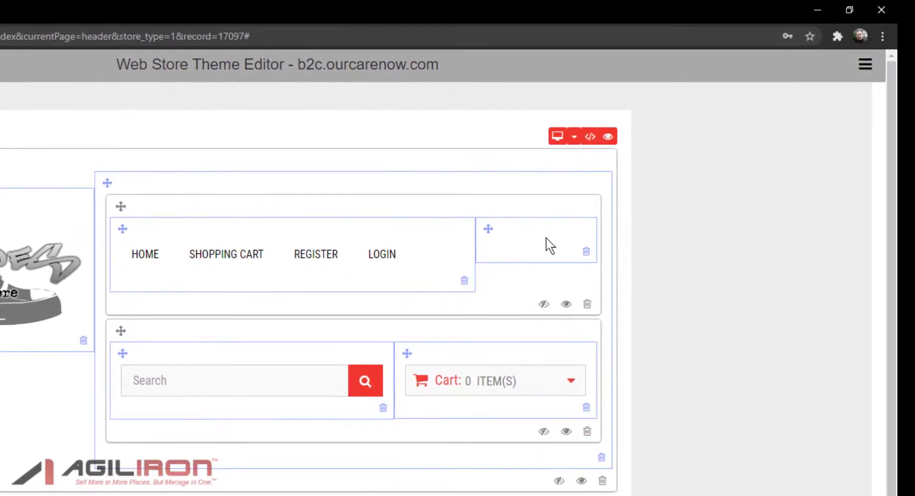
Step: Switch the theme editor to the store's Index page
{"action": "left_click", "coordinate": [866, 65]}
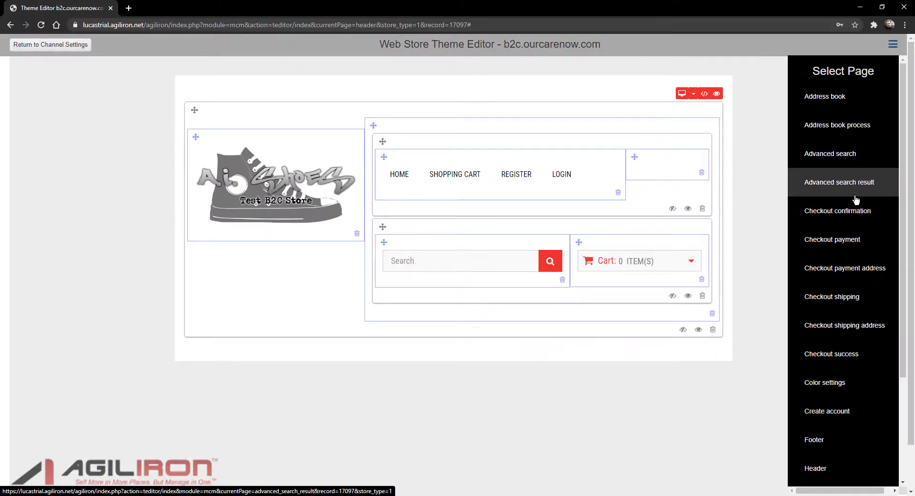
{"action": "scroll", "coordinate": [844, 409], "scroll_direction": "down", "scroll_amount": 1}
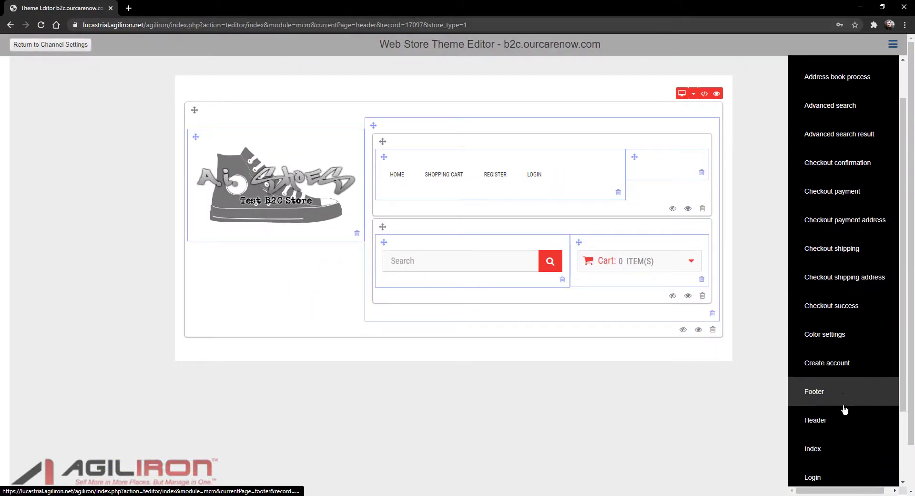
{"action": "scroll", "coordinate": [845, 409], "scroll_direction": "down", "scroll_amount": 2}
{"action": "left_click", "coordinate": [850, 365]}
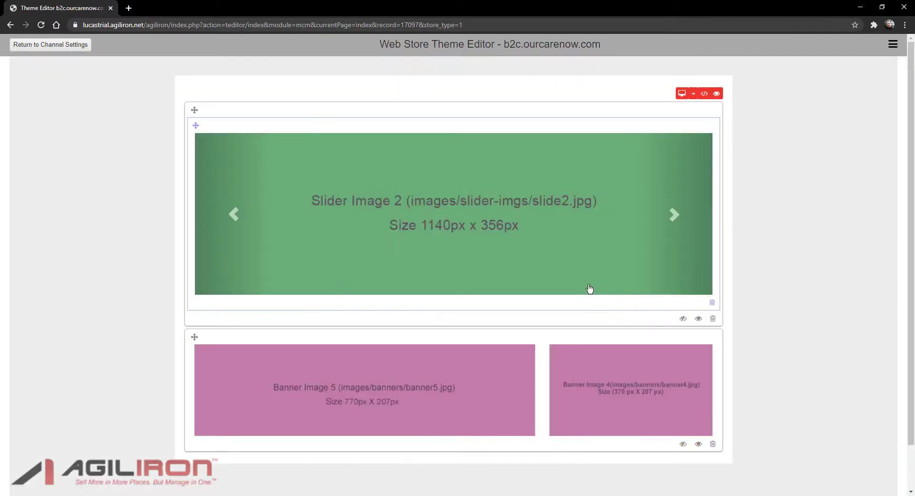
Step: Browse the Index page's slider and view the image upload option for Slider Image 2 without uploading a file
{"action": "left_click", "coordinate": [674, 215]}
{"action": "left_click", "coordinate": [675, 215]}
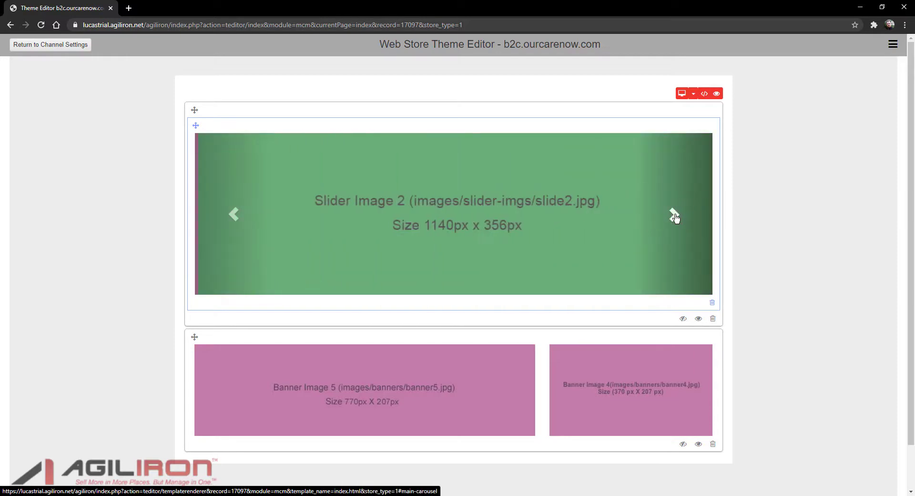
{"action": "left_click", "coordinate": [452, 217]}
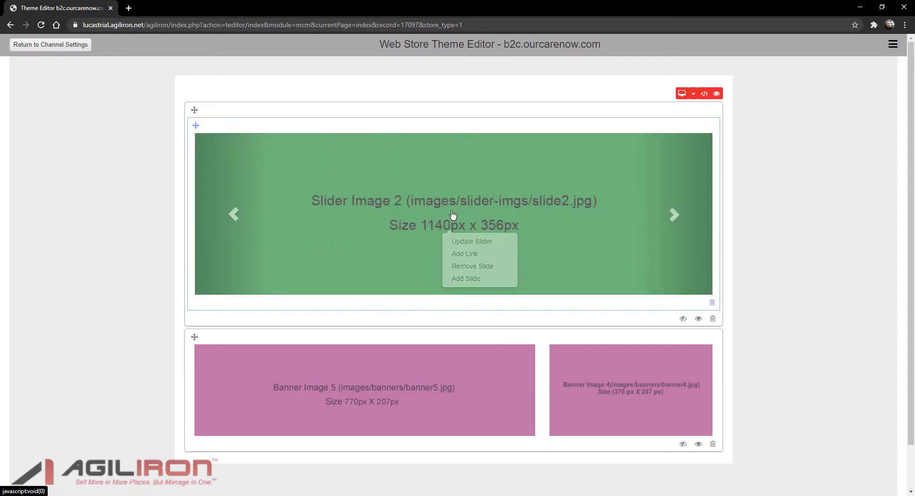
{"action": "left_click", "coordinate": [487, 240]}
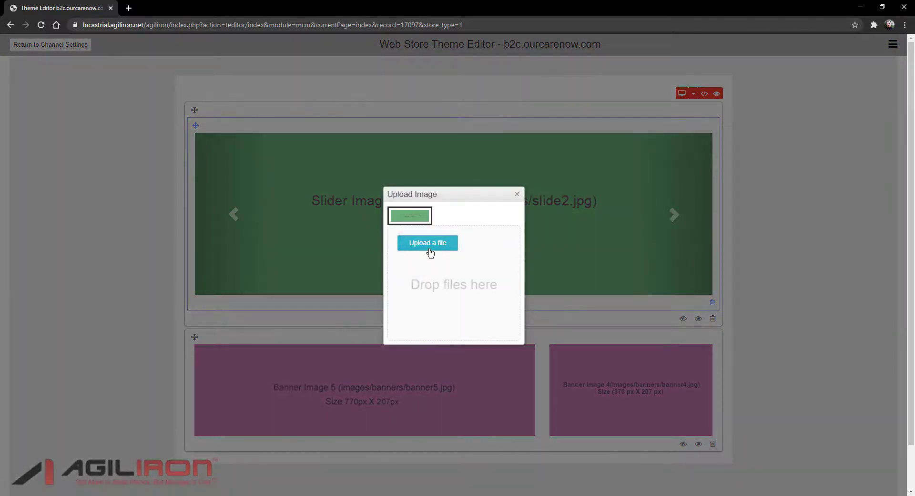
{"action": "left_click", "coordinate": [515, 197]}
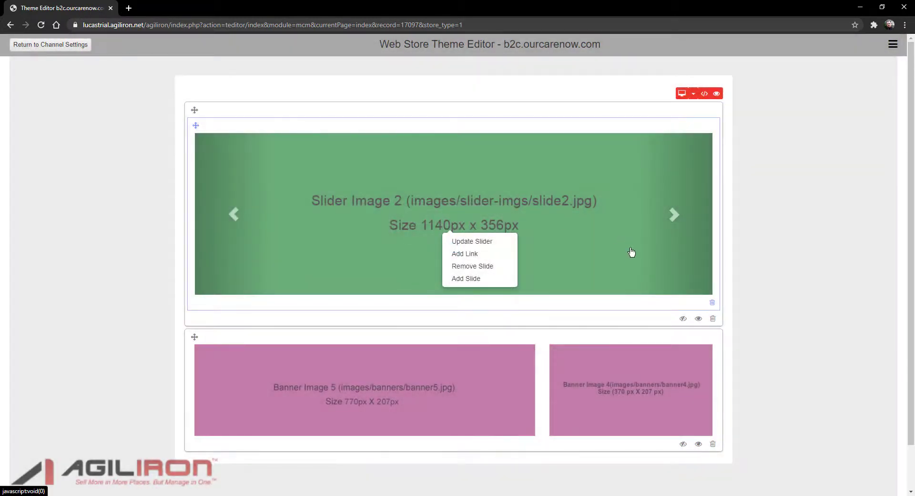
Step: Look over the Index page's banners and view the Add Slide dialog, closing it without uploading a file
{"action": "scroll", "coordinate": [613, 277], "scroll_direction": "down", "scroll_amount": 1}
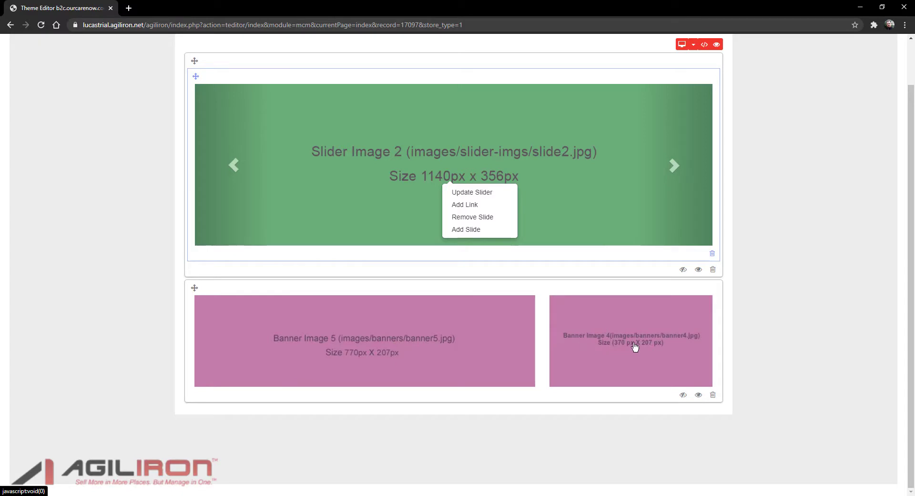
{"action": "scroll", "coordinate": [662, 345], "scroll_direction": "up", "scroll_amount": 1}
{"action": "scroll", "coordinate": [661, 344], "scroll_direction": "down", "scroll_amount": 1}
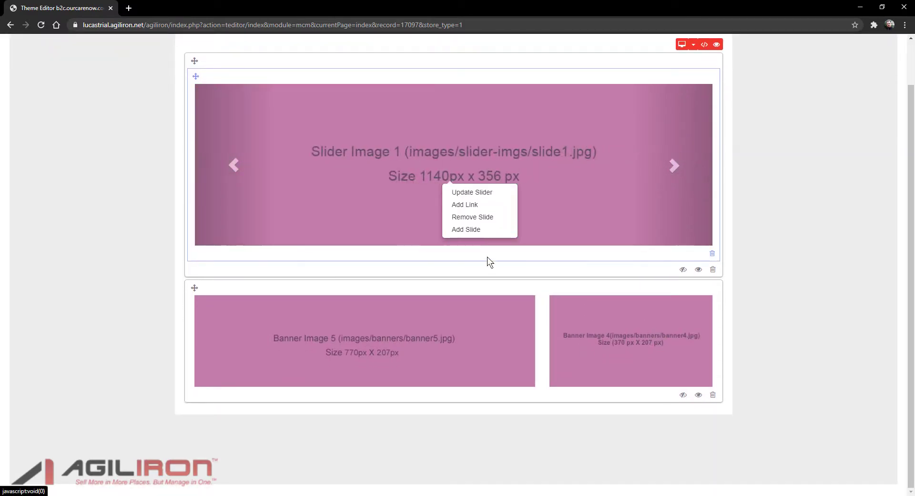
{"action": "left_click", "coordinate": [472, 230]}
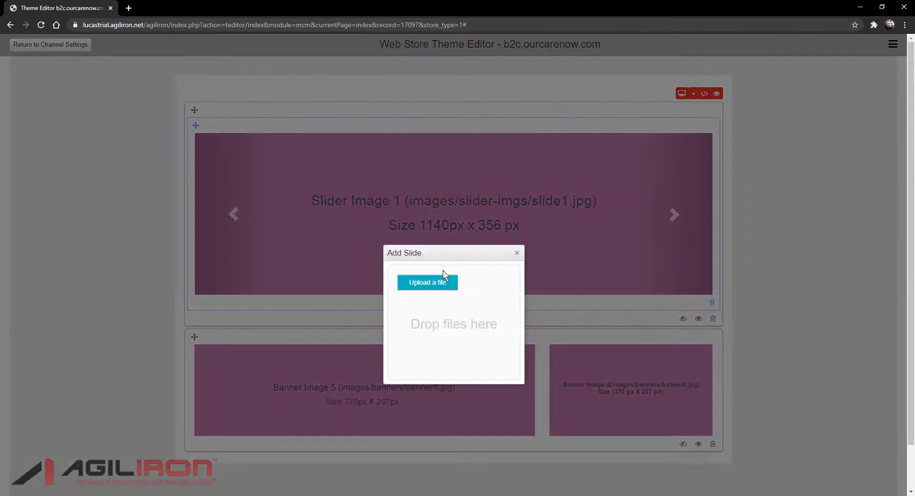
{"action": "left_click", "coordinate": [517, 254]}
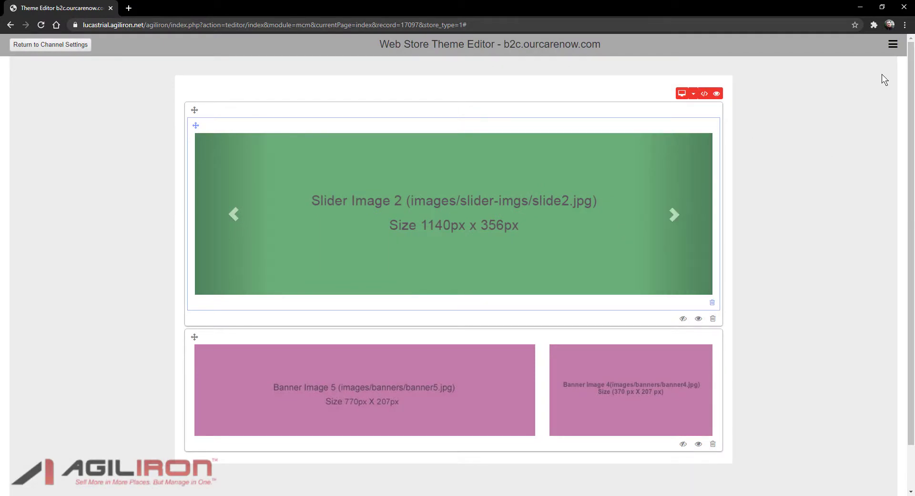
Step: Look through the list of editable template pages and open the Color settings page
{"action": "left_click", "coordinate": [893, 47]}
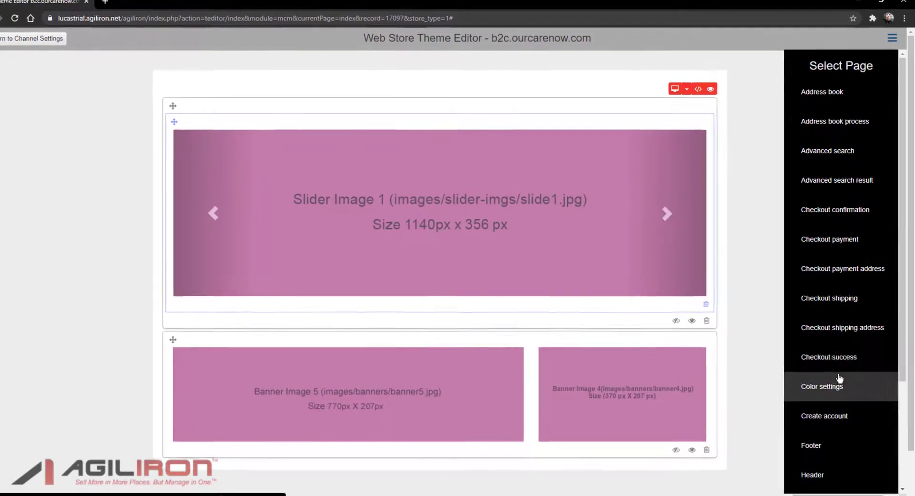
{"action": "scroll", "coordinate": [807, 419], "scroll_direction": "down", "scroll_amount": 3}
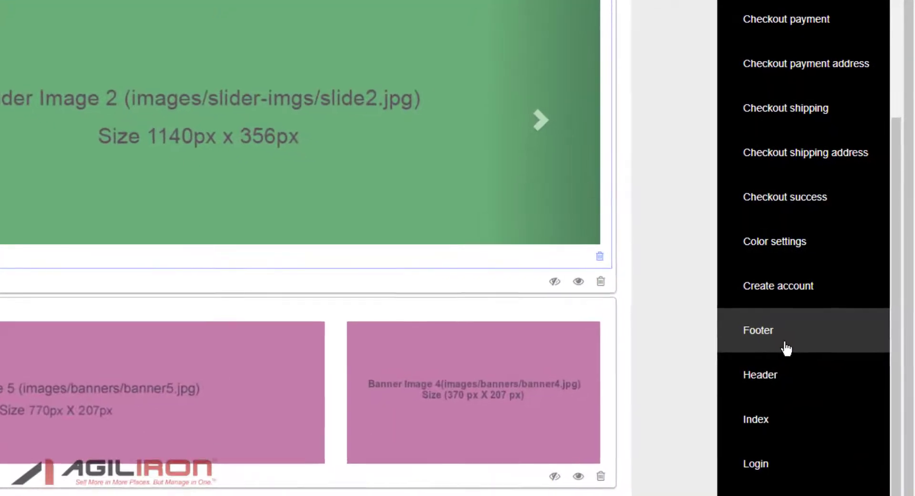
{"action": "scroll", "coordinate": [793, 343], "scroll_direction": "up", "scroll_amount": 2}
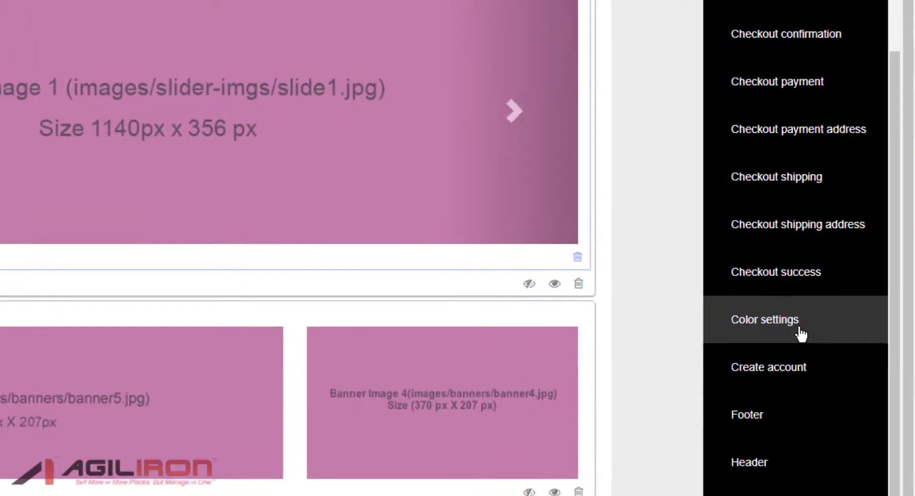
{"action": "left_click", "coordinate": [800, 335]}
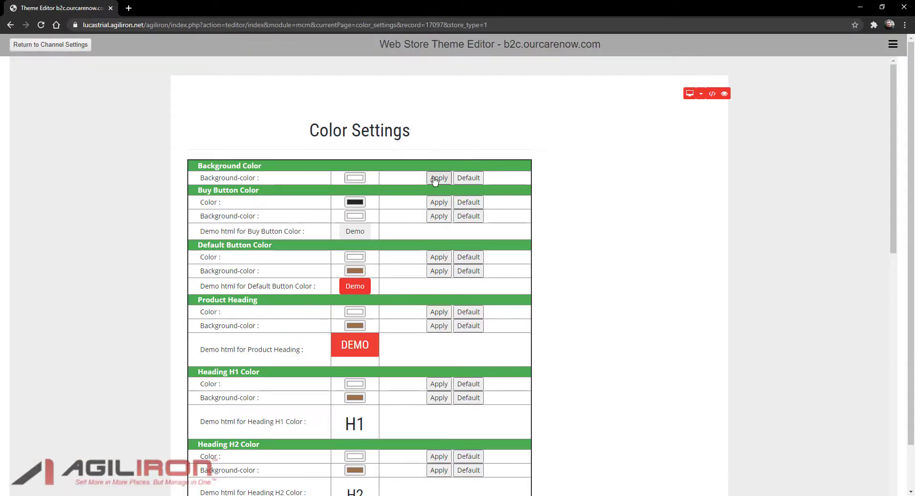
Step: Set the page's Background Color to light gray and apply it in the color settings
{"action": "left_click", "coordinate": [357, 179]}
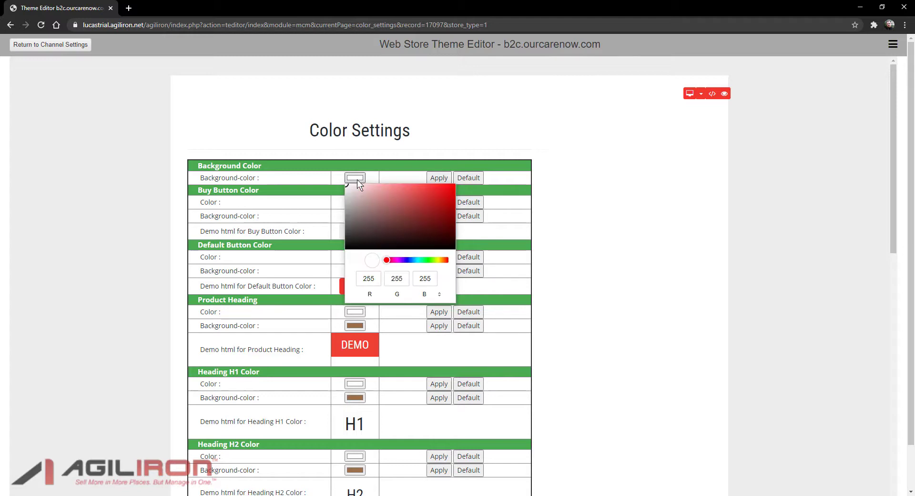
{"action": "left_click_drag", "start_coordinate": [360, 231], "coordinate": [327, 190]}
{"action": "left_click", "coordinate": [439, 294]}
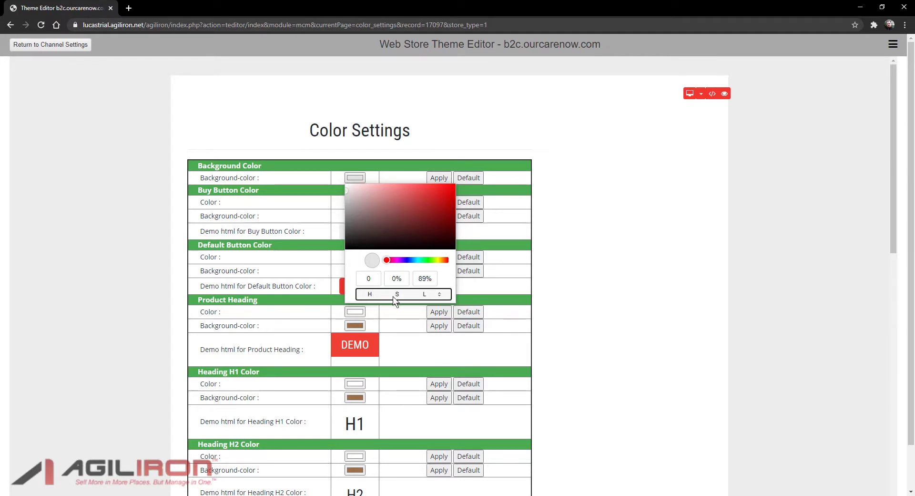
{"action": "left_click", "coordinate": [439, 294]}
{"action": "left_click", "coordinate": [436, 294]}
{"action": "left_click", "coordinate": [346, 201]}
{"action": "left_click", "coordinate": [406, 260]}
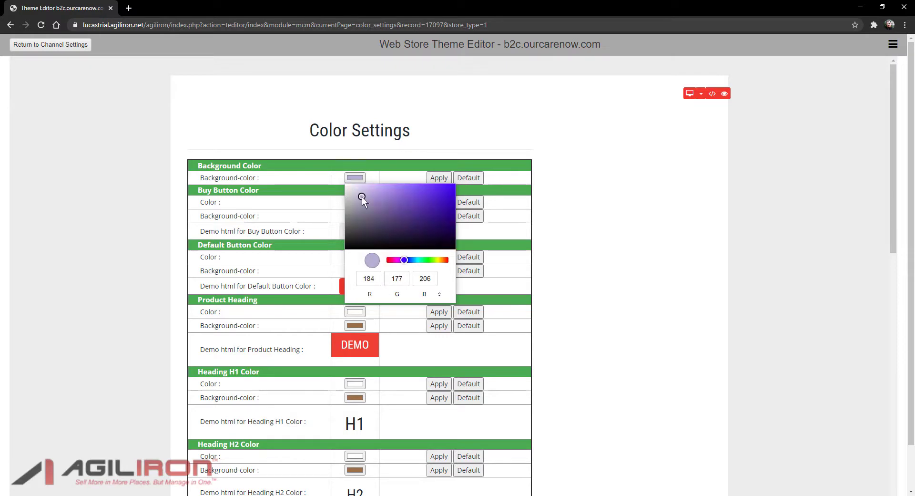
{"action": "left_click_drag", "start_coordinate": [362, 197], "coordinate": [372, 192]}
{"action": "left_click", "coordinate": [439, 178]}
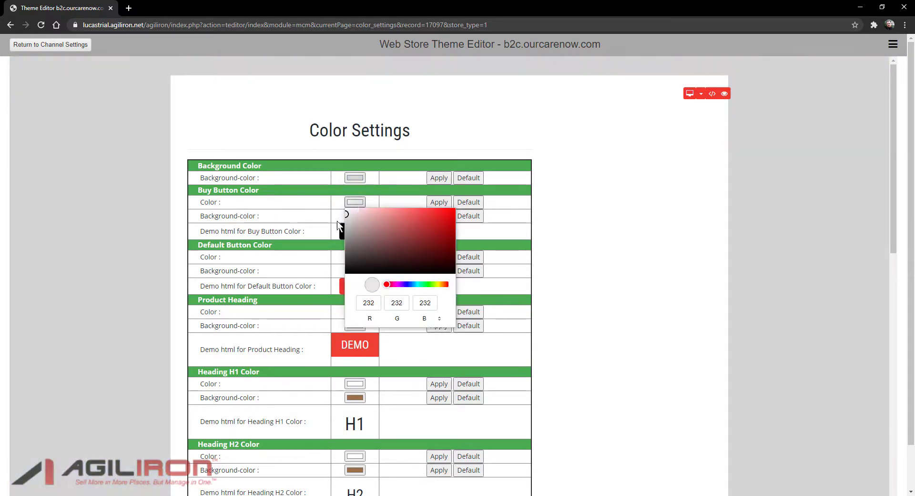
Step: Set and apply light gray text on a black background for both the Buy Button and the Default Button
{"action": "left_click", "coordinate": [406, 282]}
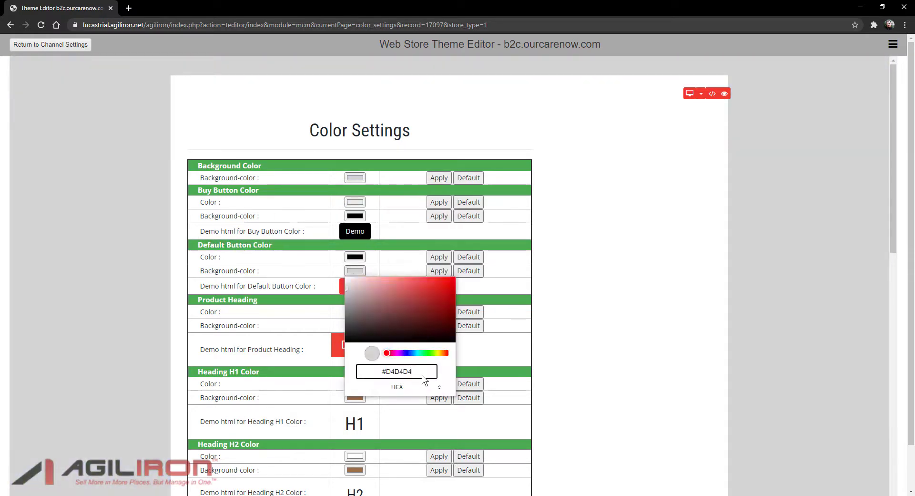
{"action": "scroll", "coordinate": [377, 302], "scroll_direction": "down", "scroll_amount": 1}
{"action": "left_click", "coordinate": [439, 270]}
Step: Set the Product Heading to dark gray text on light gray, and give Headings H1 and H2 light gray backgrounds
{"action": "left_click", "coordinate": [355, 264]}
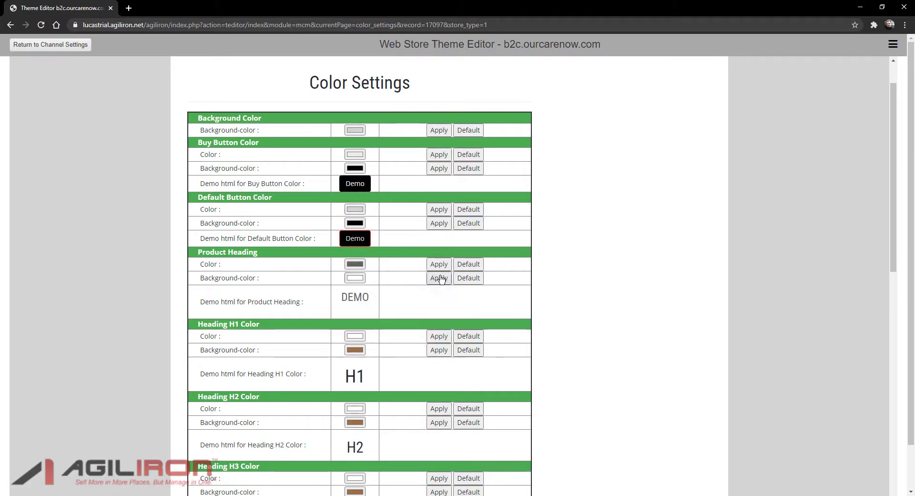
{"action": "scroll", "coordinate": [362, 286], "scroll_direction": "down", "scroll_amount": 1}
{"action": "left_click", "coordinate": [355, 302]}
{"action": "left_click", "coordinate": [448, 302]}
{"action": "left_click", "coordinate": [355, 374]}
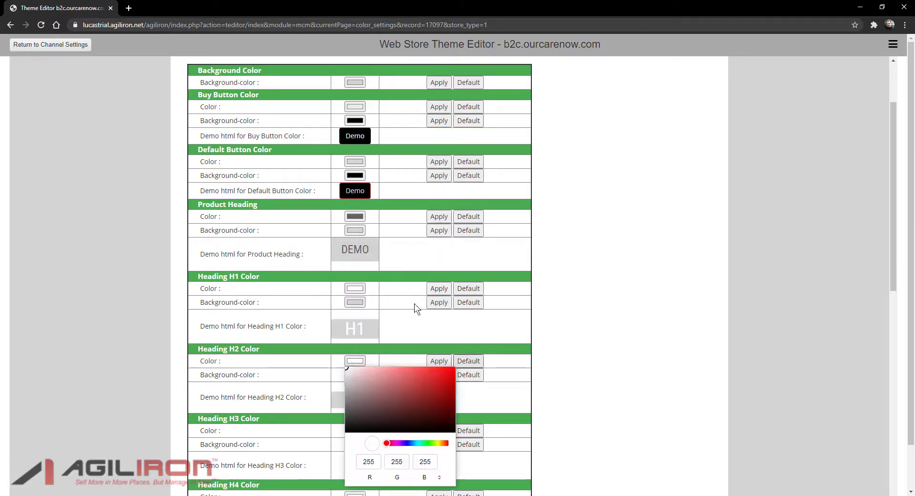
Step: Set and apply light gray background colors for Headings H3, H4, H5 and H6
{"action": "scroll", "coordinate": [413, 303], "scroll_direction": "down", "scroll_amount": 2}
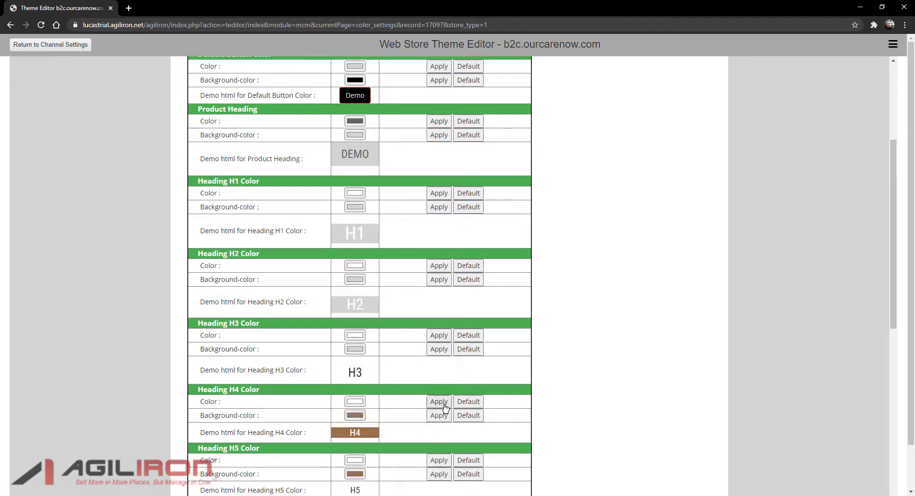
{"action": "left_click", "coordinate": [438, 405]}
{"action": "scroll", "coordinate": [405, 390], "scroll_direction": "down", "scroll_amount": 3}
{"action": "left_click", "coordinate": [355, 387]}
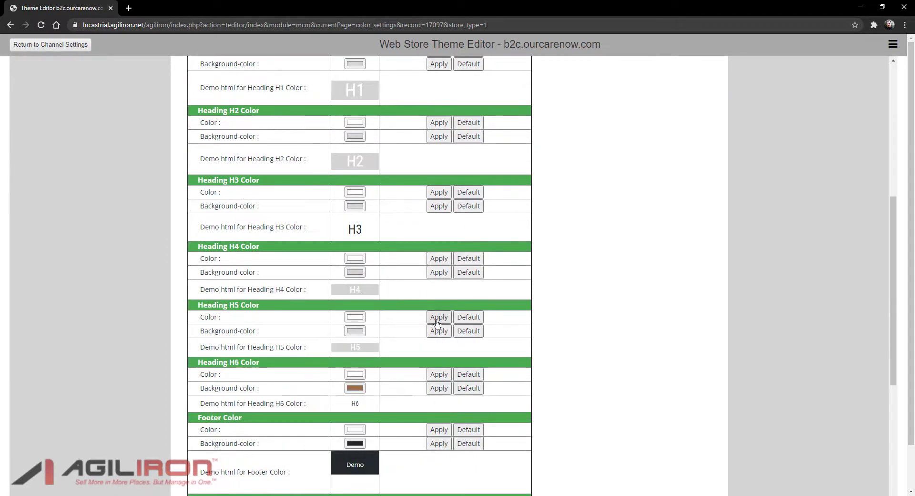
{"action": "left_click", "coordinate": [439, 387]}
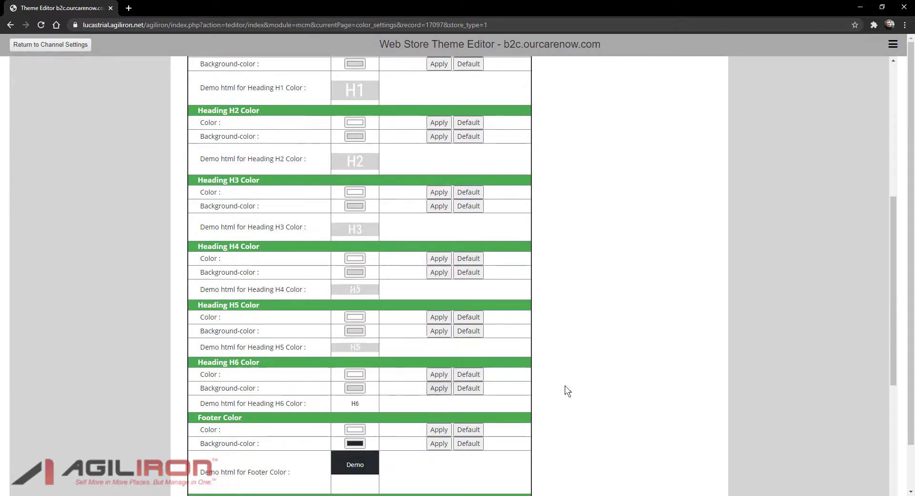
Step: Set the Footer text color to light gray and the Footer Title to near-black text on a light gray background
{"action": "scroll", "coordinate": [566, 390], "scroll_direction": "down", "scroll_amount": 3}
{"action": "left_click", "coordinate": [355, 381]}
{"action": "left_click", "coordinate": [377, 370]}
{"action": "left_click", "coordinate": [355, 382]}
{"action": "left_click", "coordinate": [436, 383]}
{"action": "left_click", "coordinate": [354, 287]}
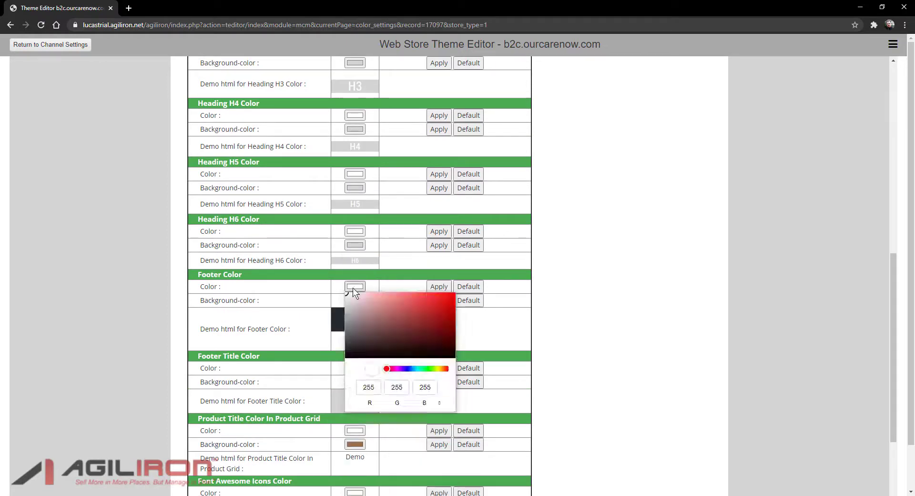
{"action": "left_click", "coordinate": [355, 368]}
Step: Set the background of the Product Title Color In Product Grid to light gray and apply it
{"action": "scroll", "coordinate": [362, 381], "scroll_direction": "down", "scroll_amount": 2}
{"action": "left_click", "coordinate": [355, 349]}
{"action": "left_click", "coordinate": [439, 465]}
{"action": "double_click", "coordinate": [412, 452]}
Step: Set the Font Awesome Icons Color to black and the Main Menu Background Color to medium gray, applying both
{"action": "scroll", "coordinate": [362, 286], "scroll_direction": "down", "scroll_amount": 2}
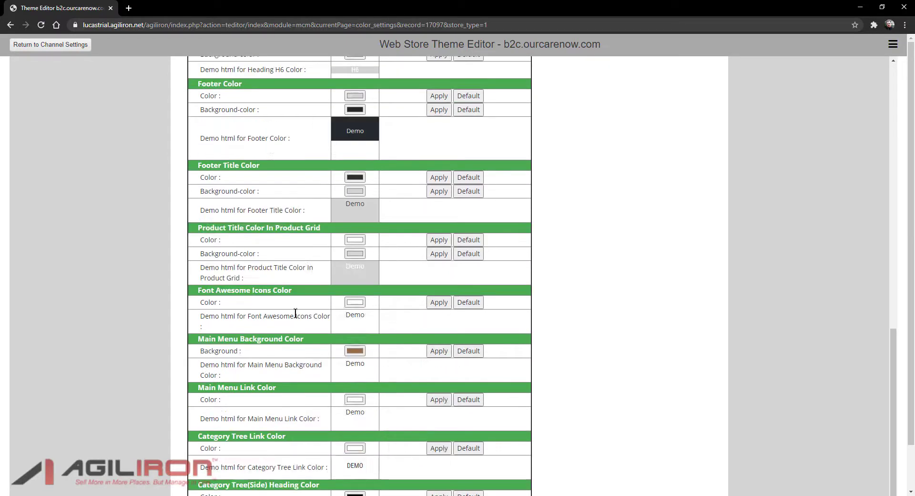
{"action": "left_click", "coordinate": [355, 350]}
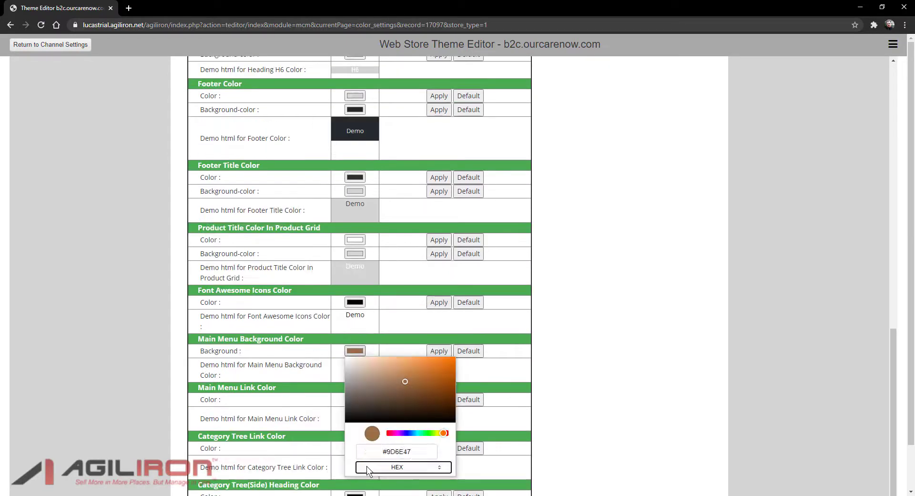
{"action": "double_click", "coordinate": [390, 451]}
{"action": "type", "text": "0444"}
{"action": "left_click", "coordinate": [355, 350]}
{"action": "left_click", "coordinate": [443, 352]}
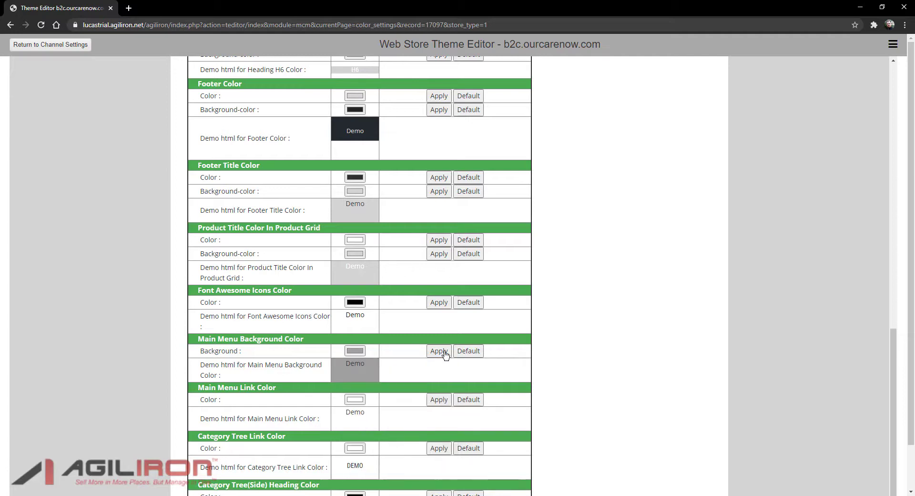
Step: Choose and apply colors for the remaining entries below the Main Menu Background Color, down to the end of the list
{"action": "scroll", "coordinate": [355, 381], "scroll_direction": "down", "scroll_amount": 2}
{"action": "left_click", "coordinate": [352, 382]}
{"action": "left_click", "coordinate": [451, 384]}
{"action": "scroll", "coordinate": [453, 384], "scroll_direction": "down", "scroll_amount": 1}
{"action": "left_click", "coordinate": [355, 43]}
{"action": "left_click", "coordinate": [391, 159]}
{"action": "left_click", "coordinate": [355, 443]}
{"action": "left_click_drag", "start_coordinate": [364, 364], "coordinate": [336, 332]}
{"action": "left_click", "coordinate": [366, 426]}
{"action": "left_click", "coordinate": [401, 442]}
{"action": "left_click", "coordinate": [355, 443]}
{"action": "left_click", "coordinate": [447, 441]}
Step: Save the color settings and deploy all changes to the live site
{"action": "scroll", "coordinate": [502, 351], "scroll_direction": "up", "scroll_amount": 14}
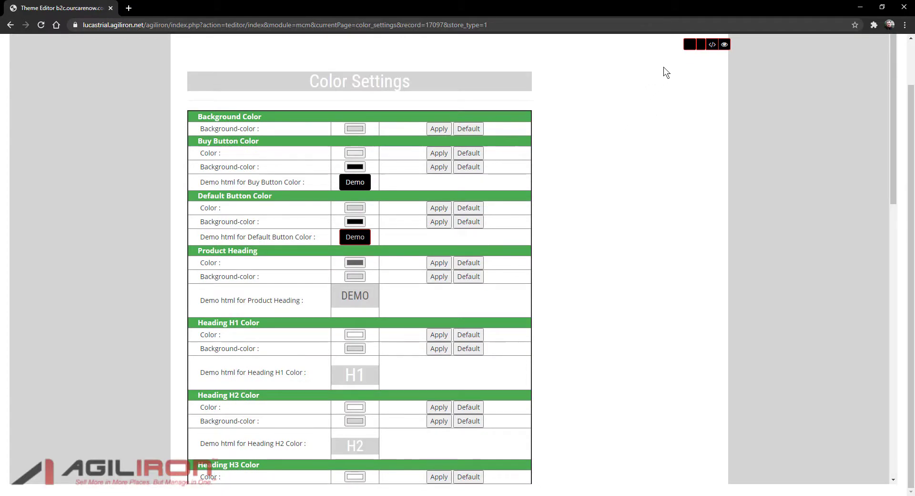
{"action": "left_click", "coordinate": [699, 46]}
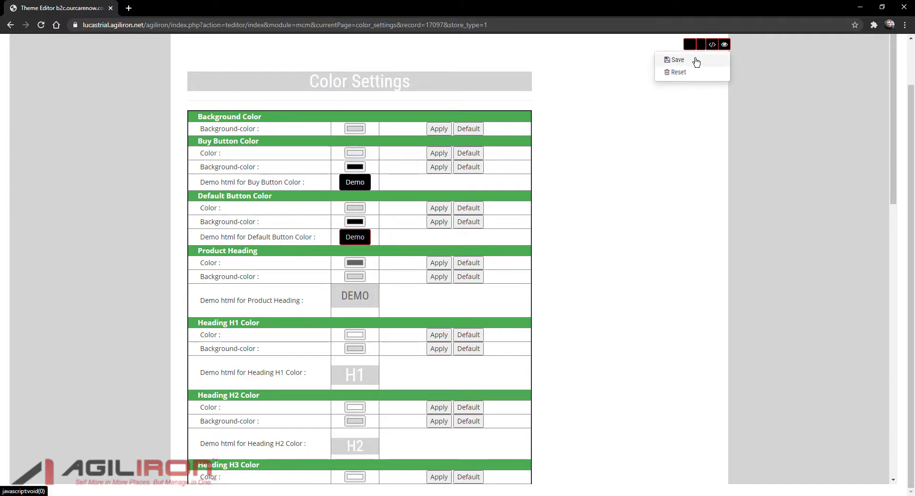
{"action": "left_click", "coordinate": [696, 61]}
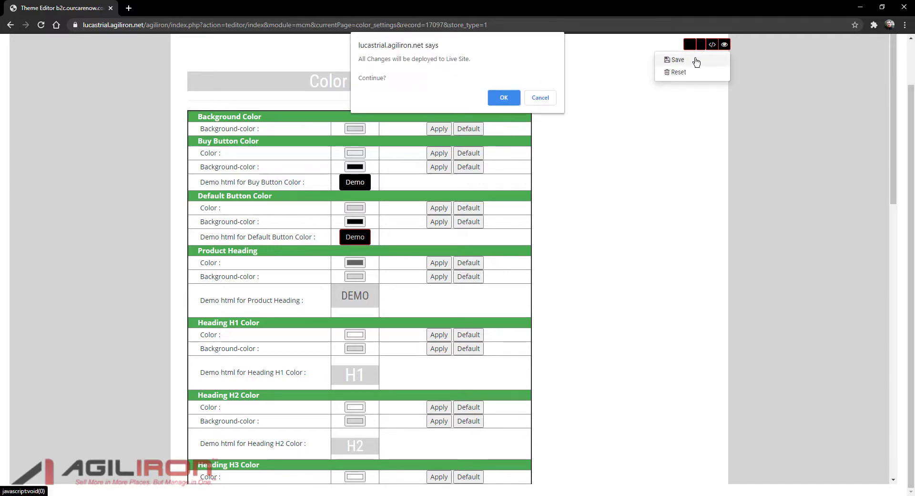
{"action": "left_click", "coordinate": [511, 98]}
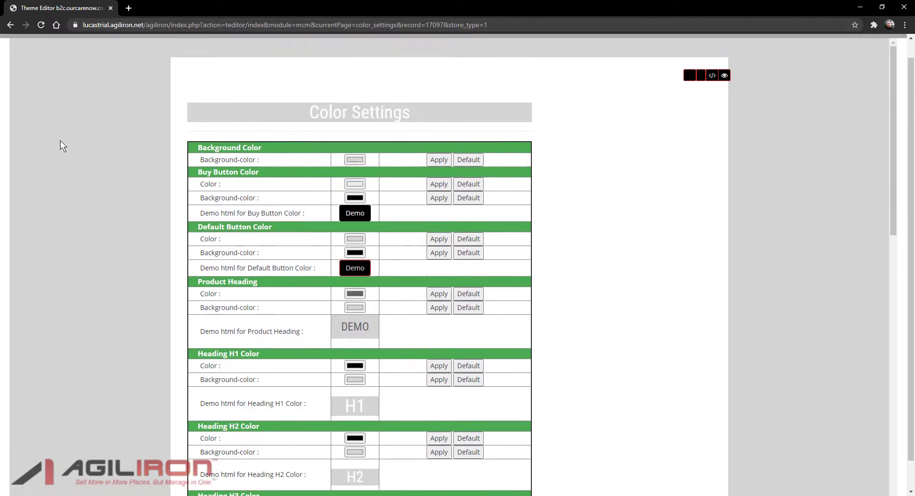
Step: Return to the channel settings and view the store's temporary URL in an incognito window to check the new colors
{"action": "left_click", "coordinate": [50, 45]}
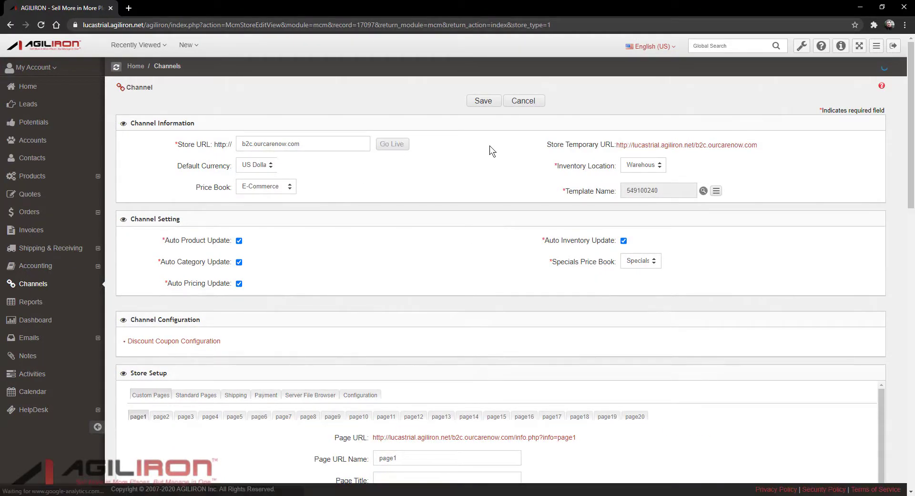
{"action": "right_click", "coordinate": [669, 146]}
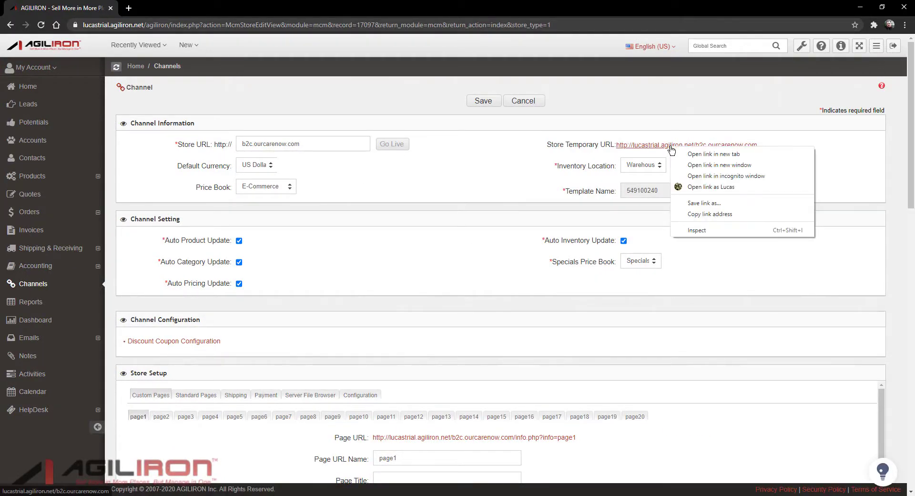
{"action": "left_click", "coordinate": [723, 176]}
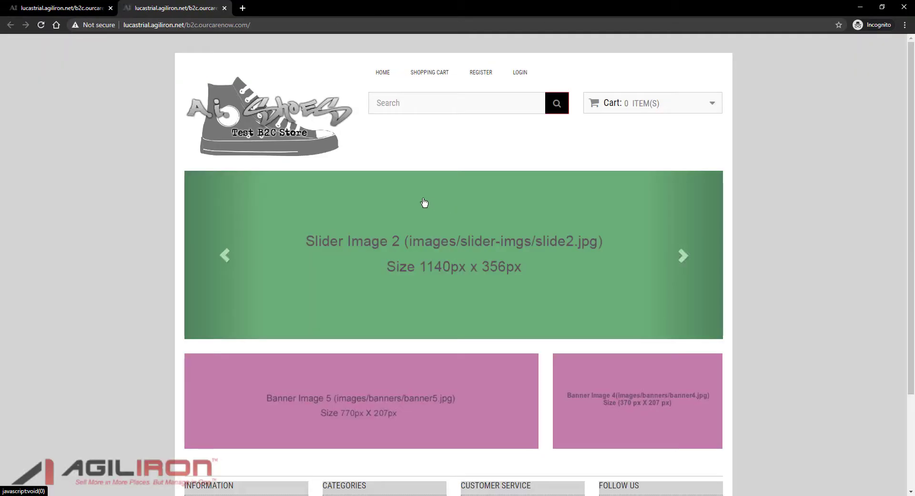
{"action": "left_click", "coordinate": [110, 8]}
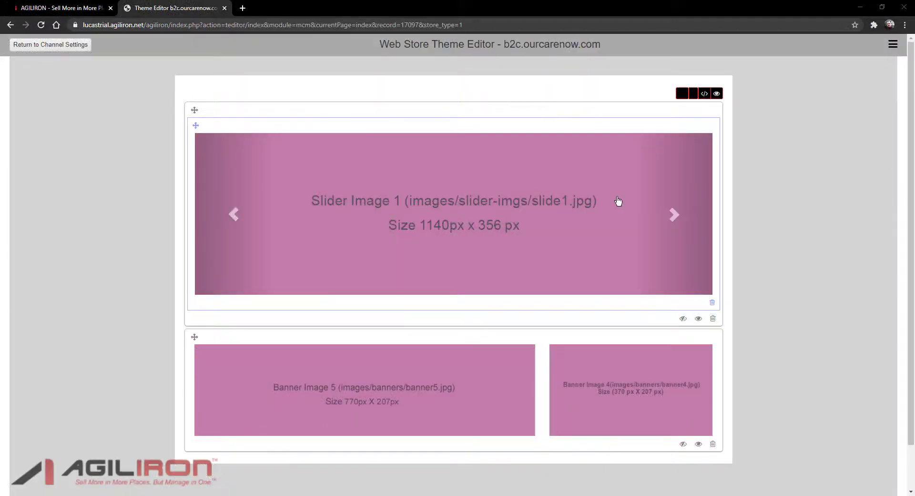
Step: Replace Slider Image 1 on the Index page with the file SliderImage1.png
{"action": "left_click", "coordinate": [512, 196]}
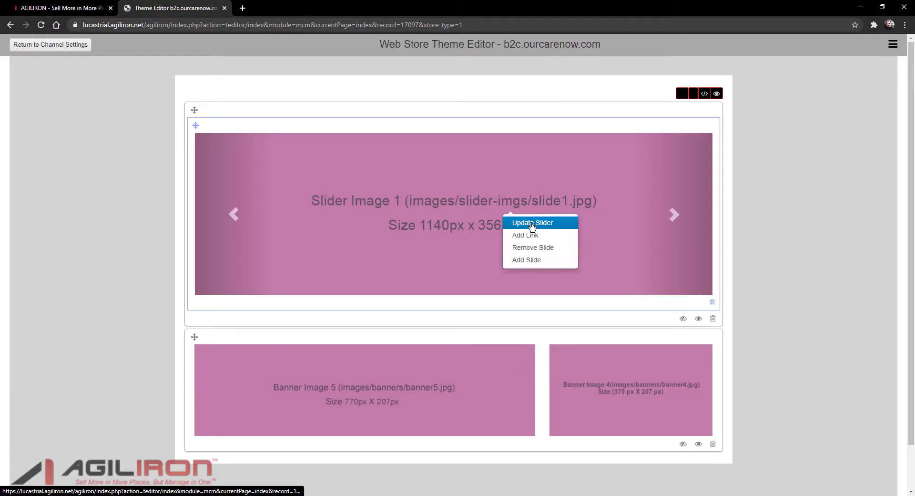
{"action": "left_click", "coordinate": [529, 223]}
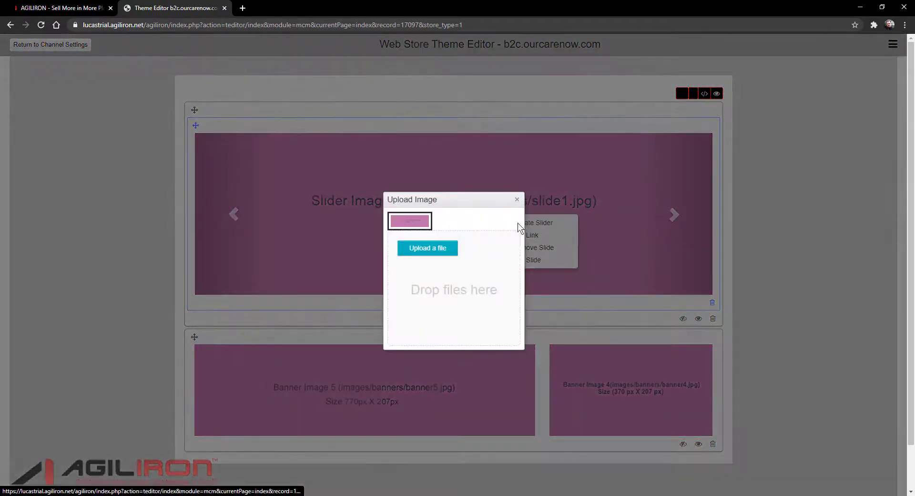
{"action": "left_click", "coordinate": [447, 246]}
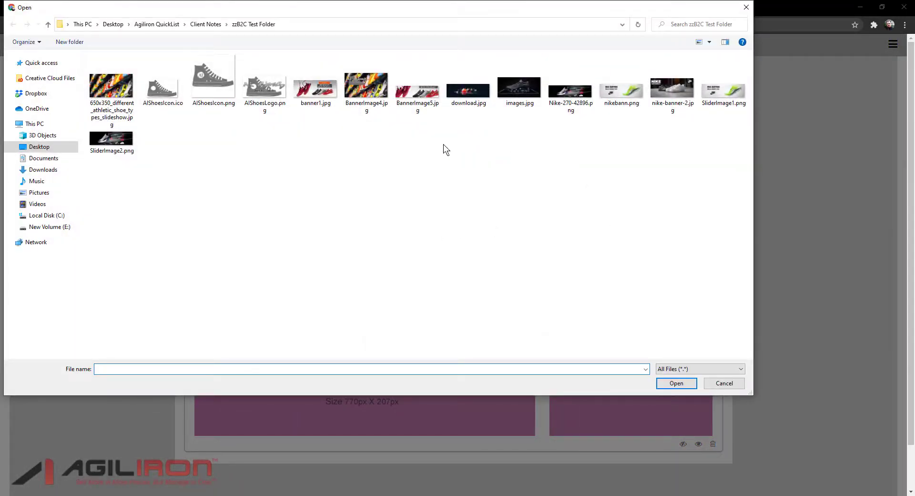
{"action": "left_click", "coordinate": [727, 91]}
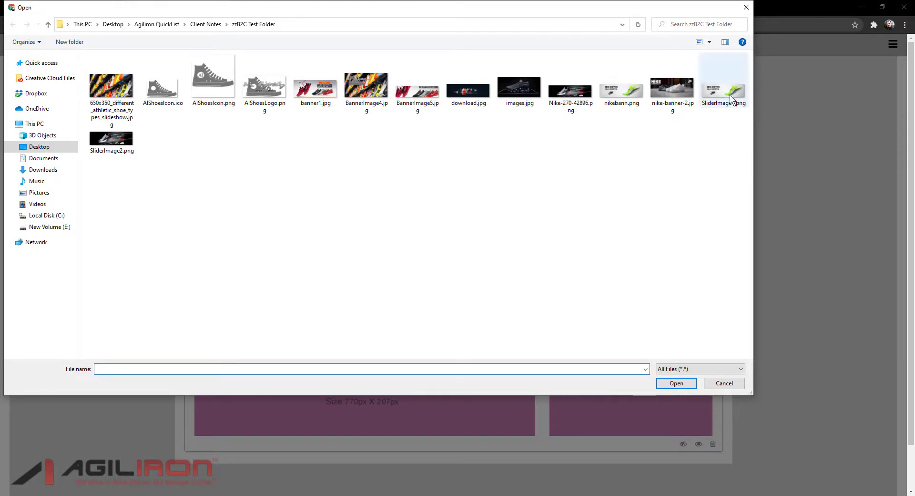
{"action": "left_click", "coordinate": [667, 383]}
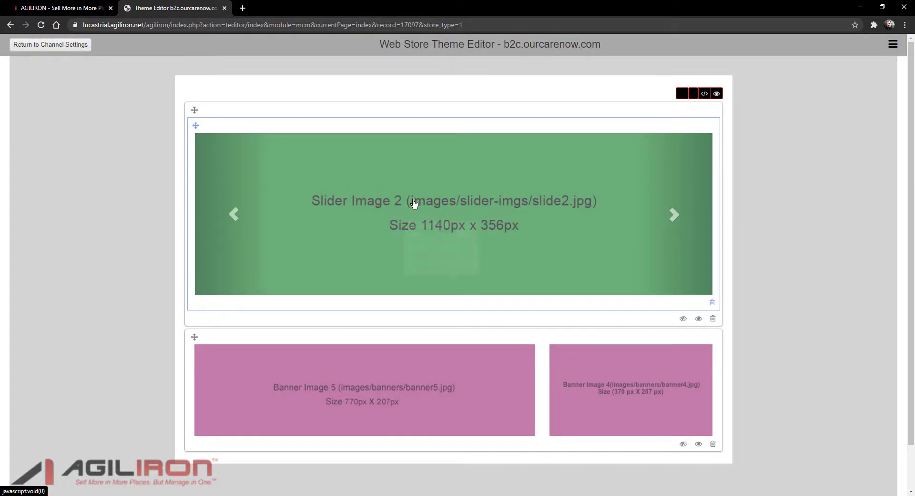
Step: Update Slider Image 2 on the Index page by uploading the file SliderImage2.png
{"action": "left_click", "coordinate": [431, 229]}
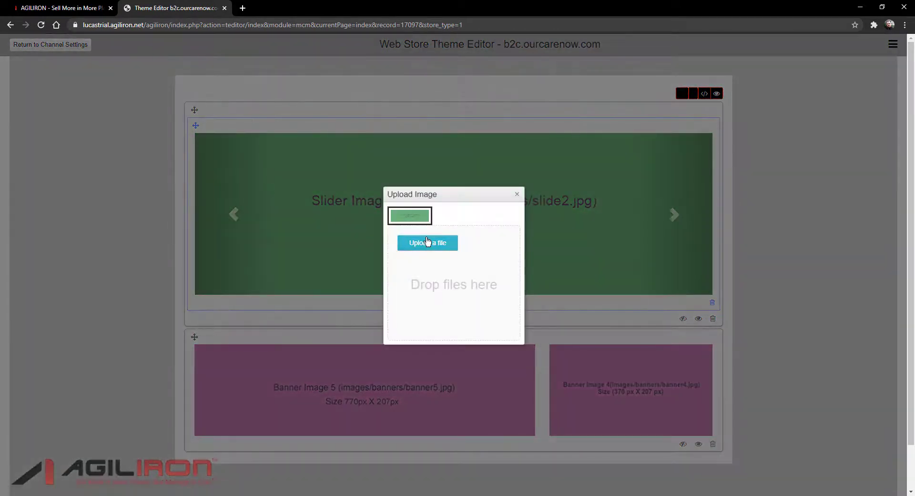
{"action": "left_click", "coordinate": [428, 241]}
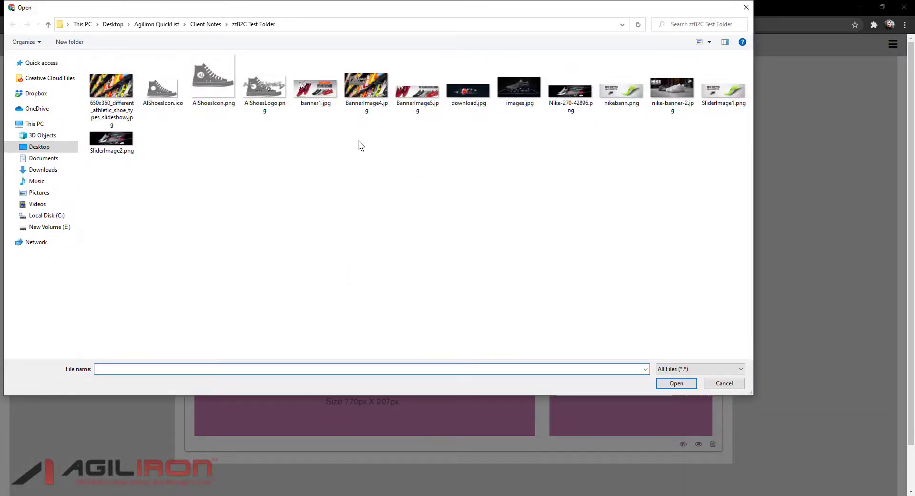
{"action": "left_click", "coordinate": [114, 138]}
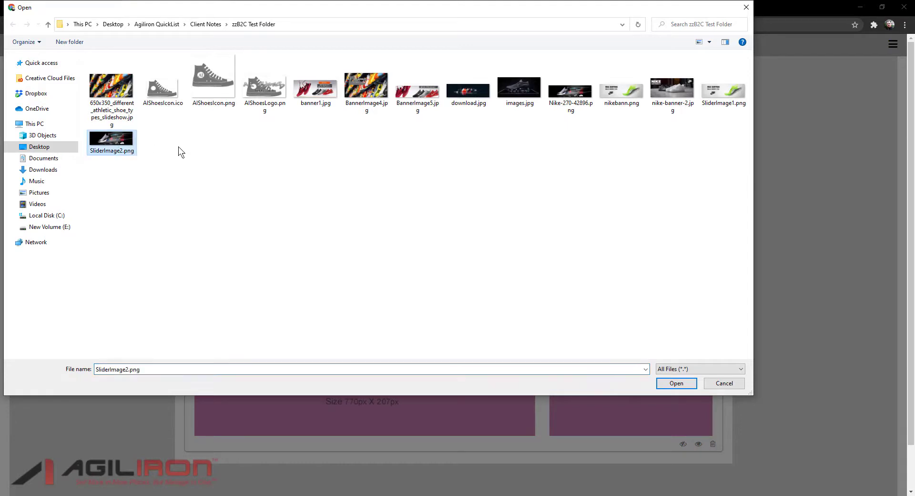
{"action": "left_click", "coordinate": [673, 383]}
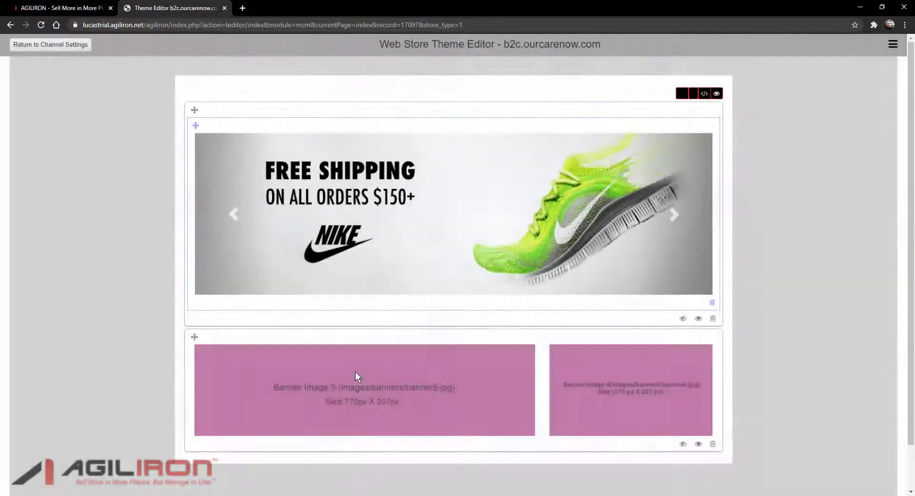
Step: Replace Banner Image 5 on the Index page with the file BannerImage5.jpg
{"action": "mouse_move", "coordinate": [358, 375]}
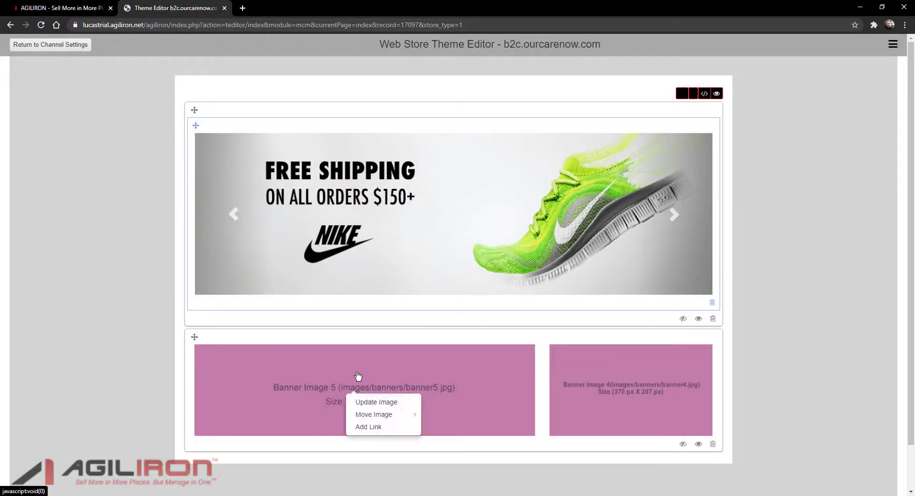
{"action": "left_click", "coordinate": [385, 402]}
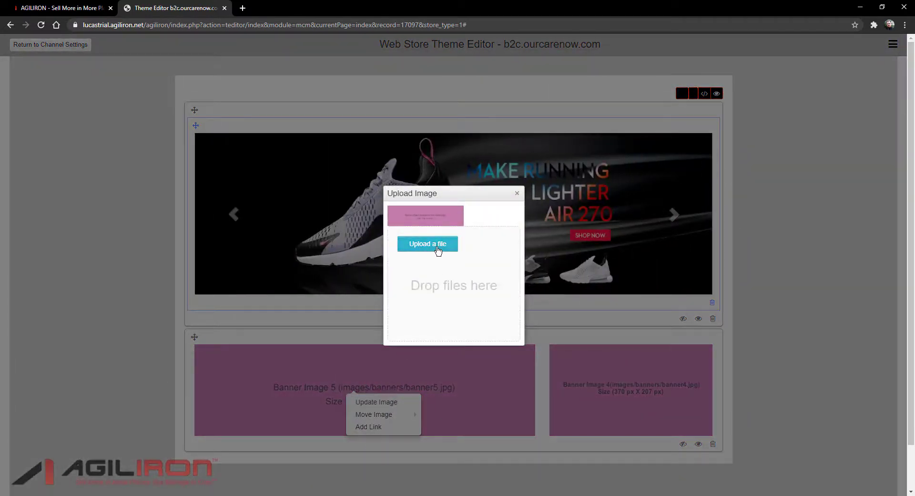
{"action": "left_click", "coordinate": [436, 245]}
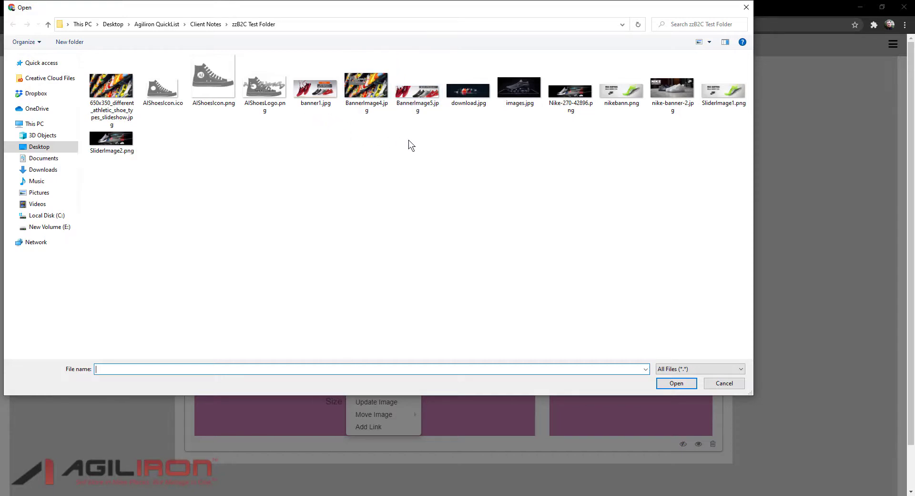
{"action": "left_click", "coordinate": [418, 110]}
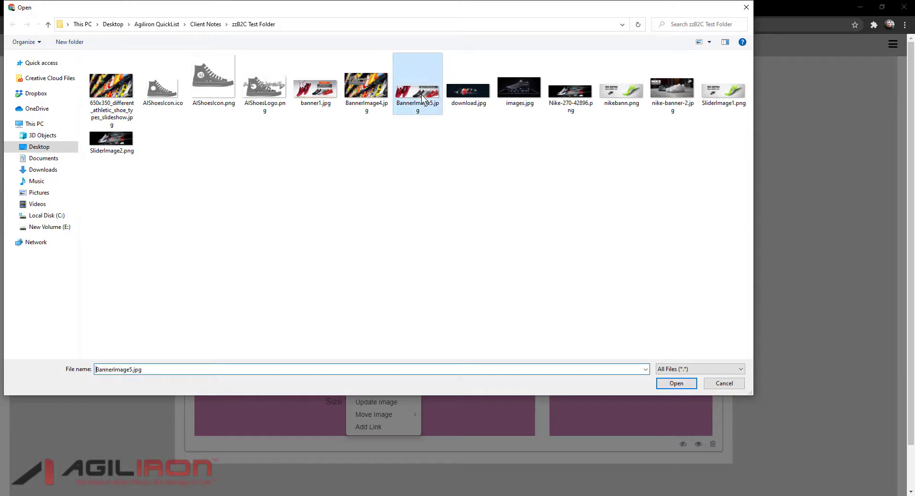
{"action": "left_click", "coordinate": [676, 382]}
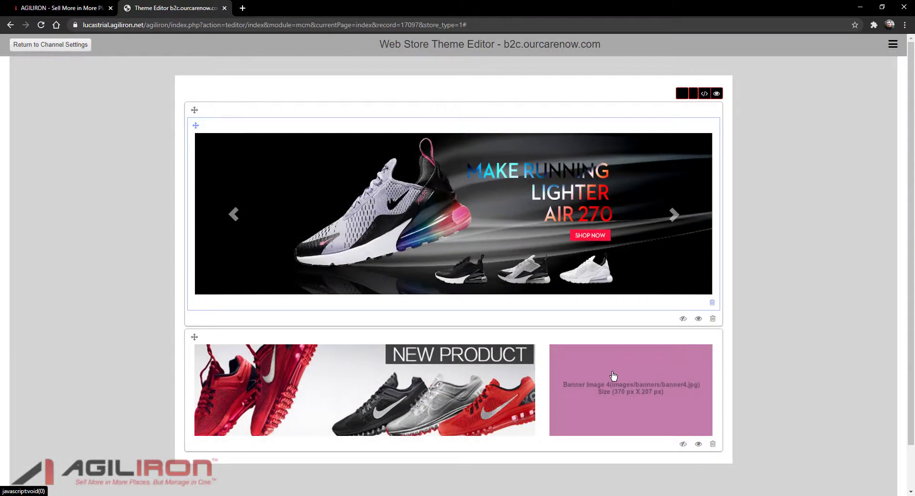
Step: Replace Banner Image 4 on the Index page with the file BannerImage4.jpg
{"action": "left_click", "coordinate": [615, 379]}
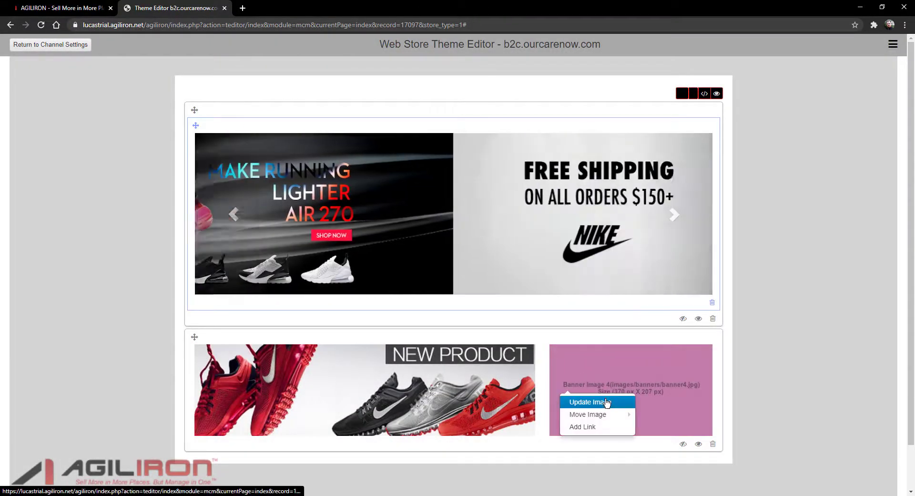
{"action": "left_click", "coordinate": [596, 401]}
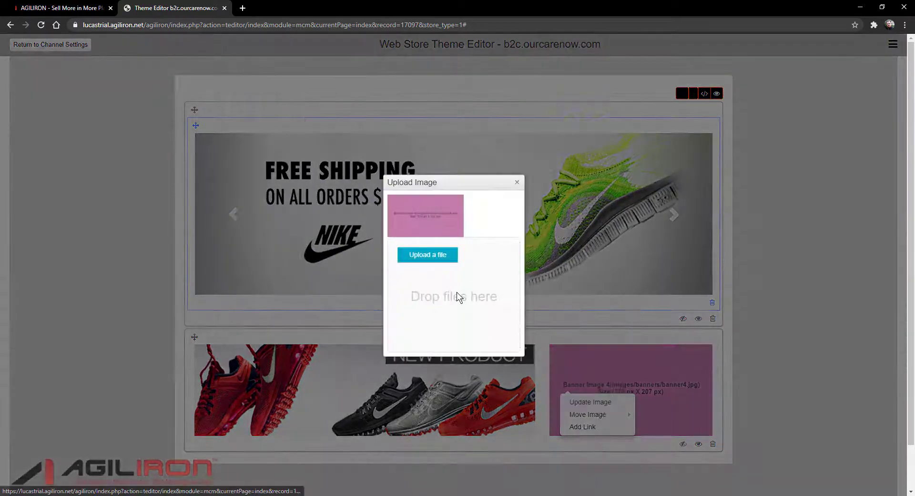
{"action": "left_click", "coordinate": [445, 257]}
{"action": "left_click", "coordinate": [366, 90]}
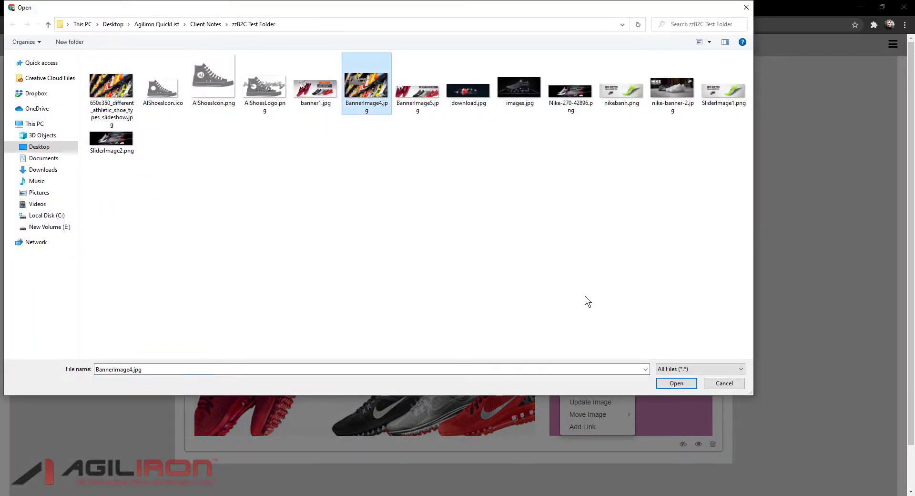
{"action": "left_click", "coordinate": [674, 381]}
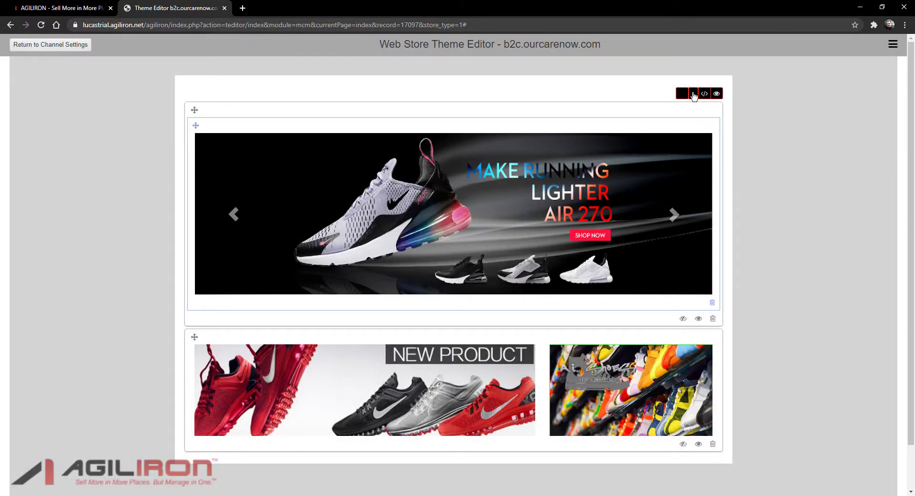
Step: Deploy all Index page image changes to the live site
{"action": "left_click", "coordinate": [694, 95]}
{"action": "left_click", "coordinate": [685, 110]}
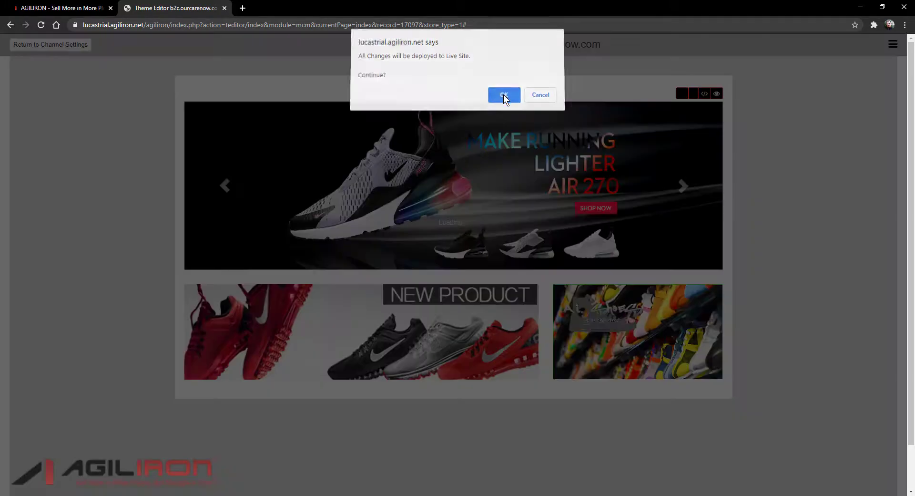
{"action": "left_click", "coordinate": [503, 95]}
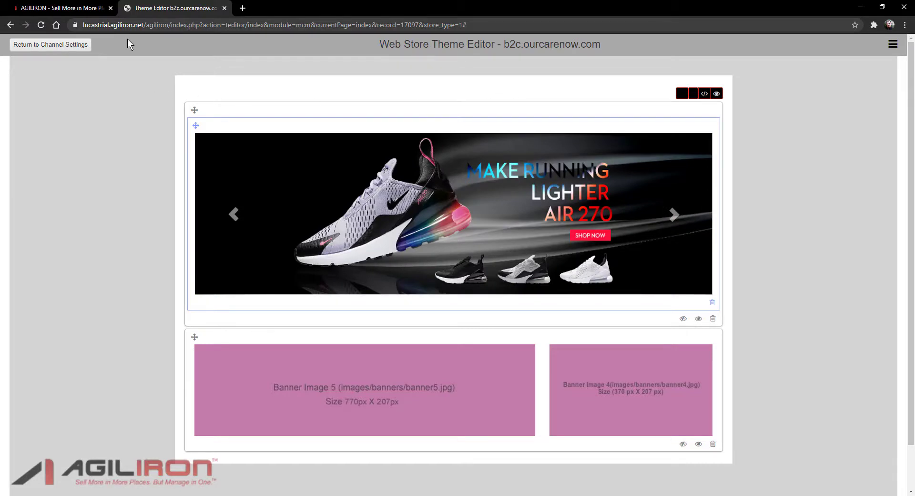
Step: Return to the channel settings and view the store's temporary URL in an incognito window to check the slider and banner images
{"action": "left_click", "coordinate": [67, 7]}
{"action": "right_click", "coordinate": [643, 144]}
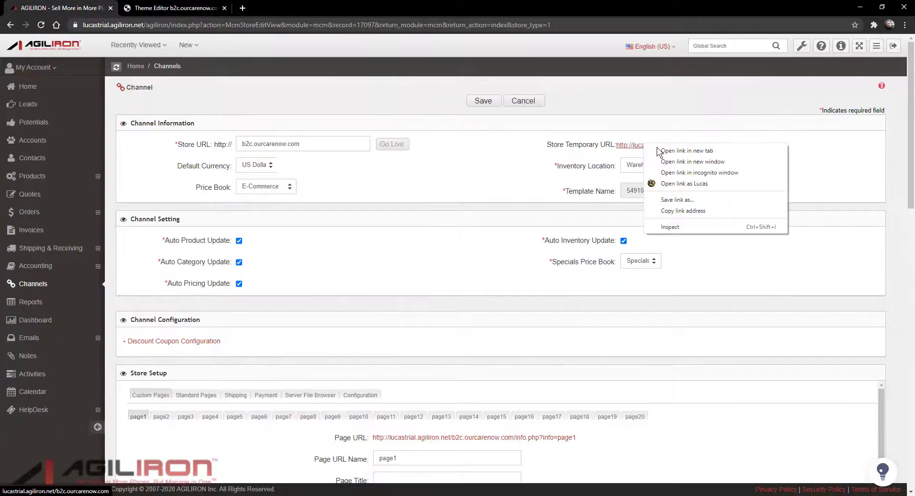
{"action": "left_click", "coordinate": [686, 150]}
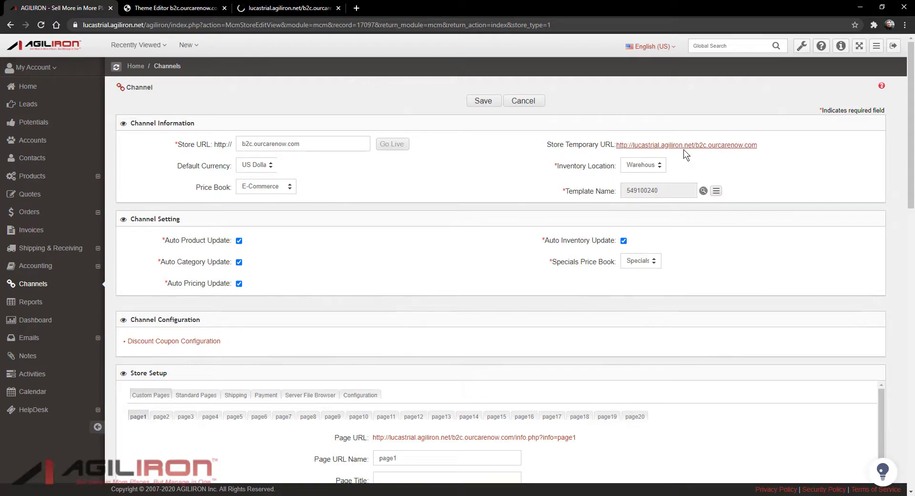
{"action": "right_click", "coordinate": [683, 146]}
{"action": "left_click", "coordinate": [692, 174]}
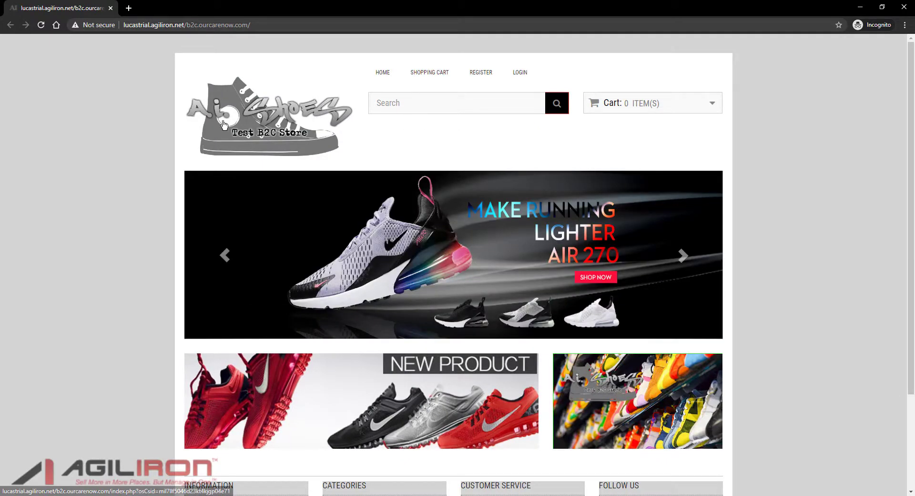
{"action": "scroll", "coordinate": [220, 130], "scroll_direction": "down", "scroll_amount": 3}
{"action": "scroll", "coordinate": [219, 129], "scroll_direction": "up", "scroll_amount": 3}
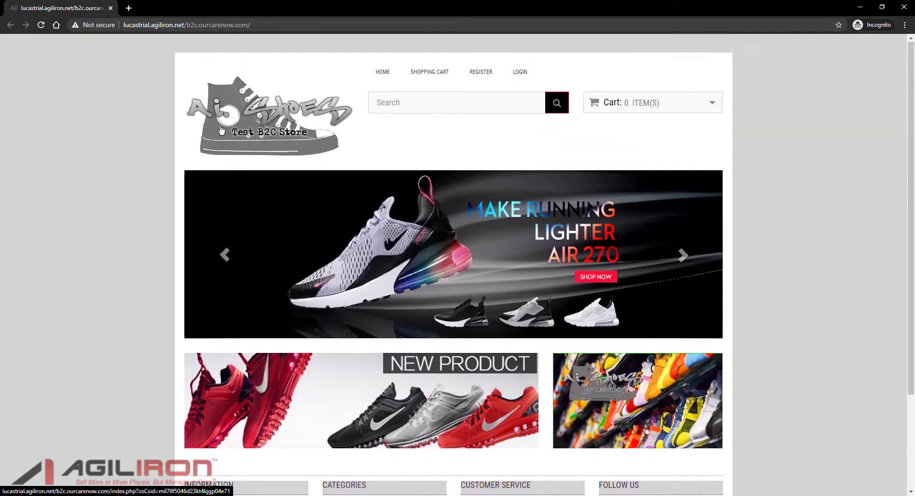
{"action": "scroll", "coordinate": [162, 216], "scroll_direction": "down", "scroll_amount": 3}
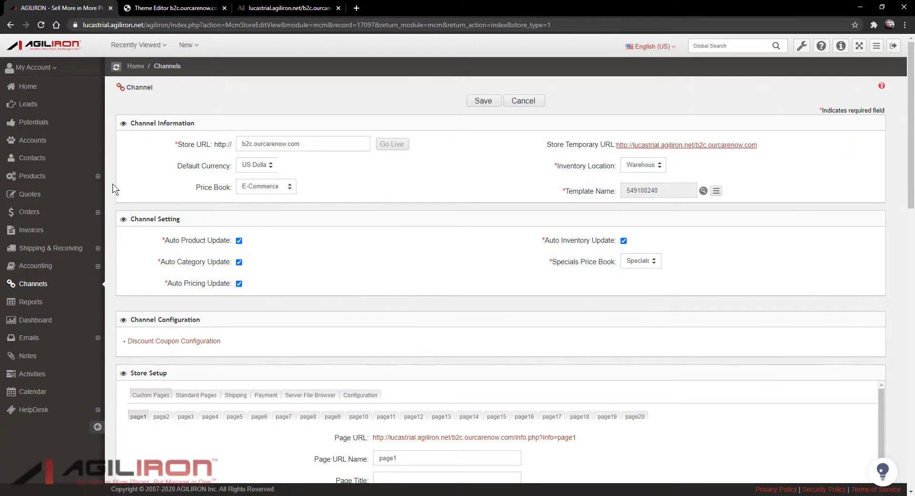
Step: Go to the product list and choose b2c.ourcarenow.com as the channel for channel actions
{"action": "left_click", "coordinate": [46, 179]}
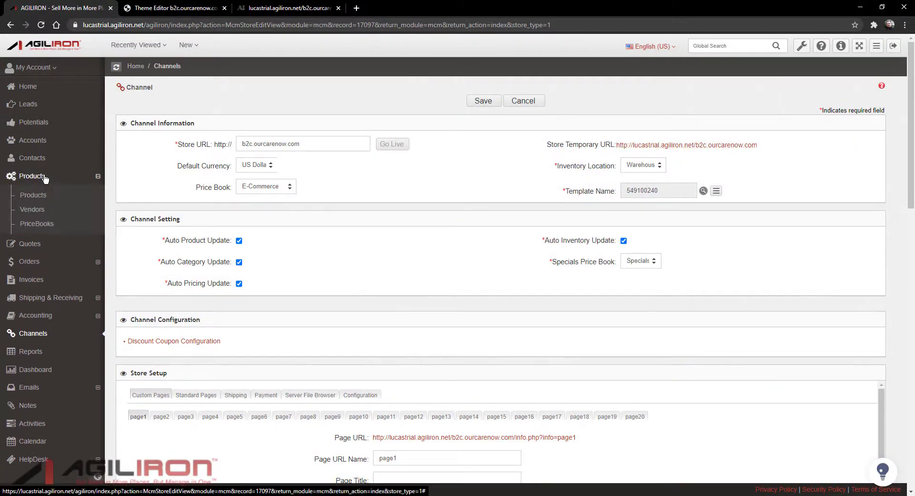
{"action": "left_click", "coordinate": [41, 197]}
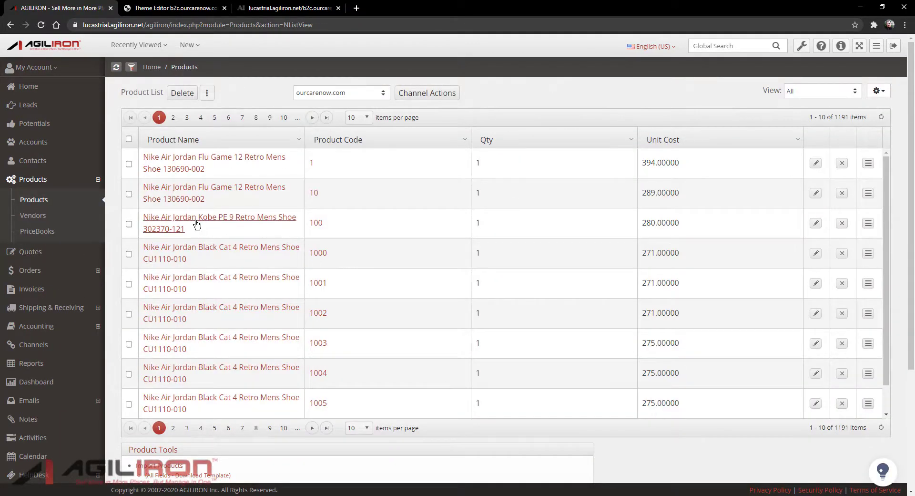
{"action": "scroll", "coordinate": [197, 224], "scroll_direction": "down", "scroll_amount": 1}
{"action": "scroll", "coordinate": [196, 224], "scroll_direction": "up", "scroll_amount": 1}
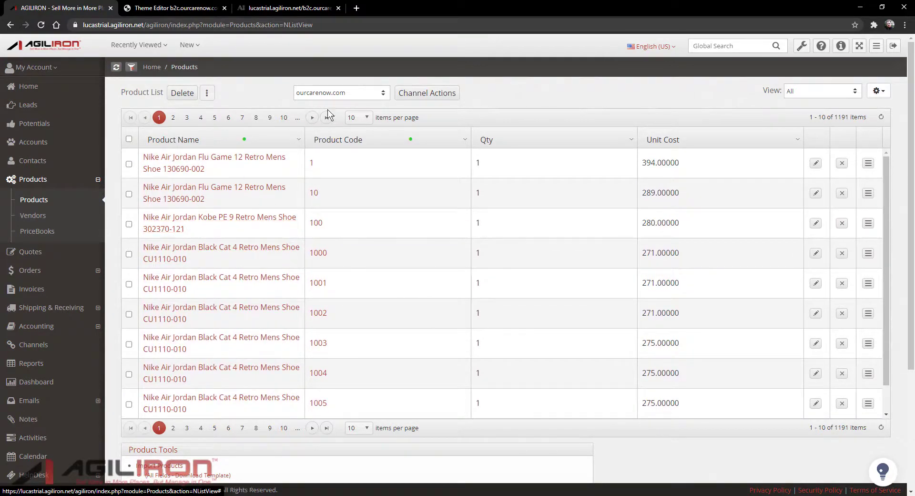
{"action": "left_click", "coordinate": [382, 95]}
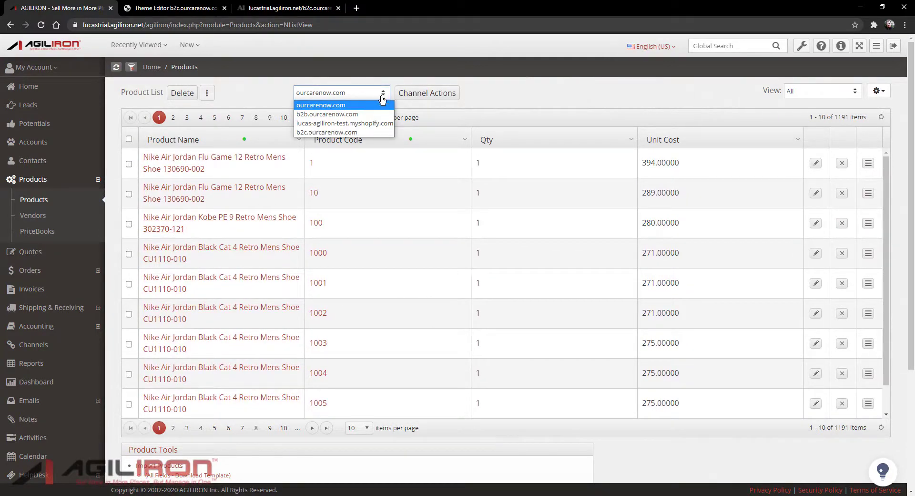
{"action": "left_click", "coordinate": [355, 133]}
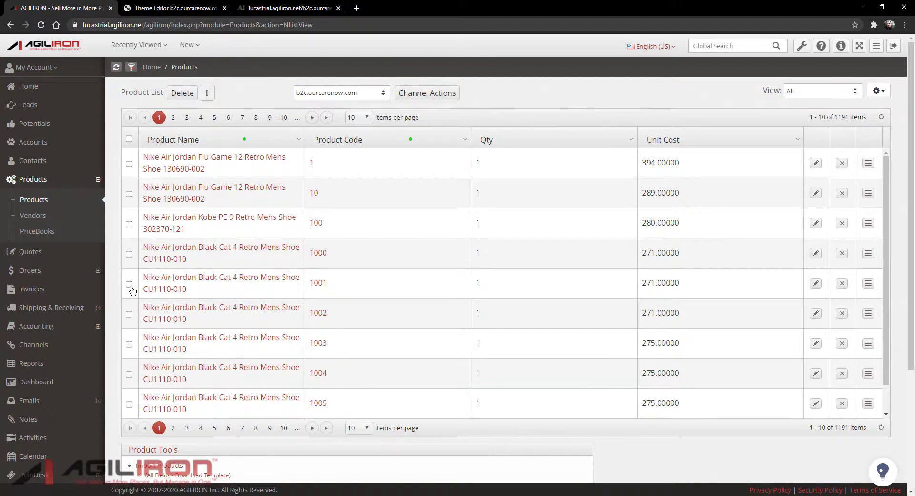
Step: Show 100 items per page, select all listed products and add them to the b2c.ourcarenow.com channel
{"action": "left_click", "coordinate": [368, 431]}
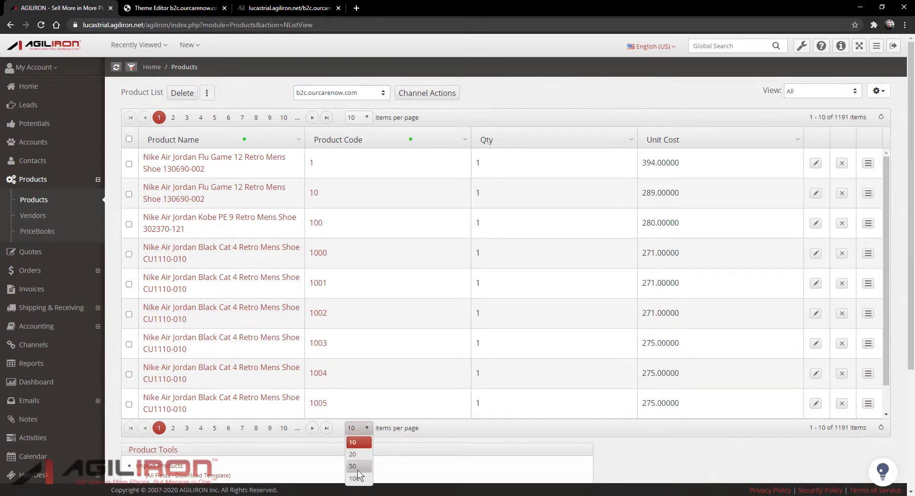
{"action": "left_click", "coordinate": [358, 478]}
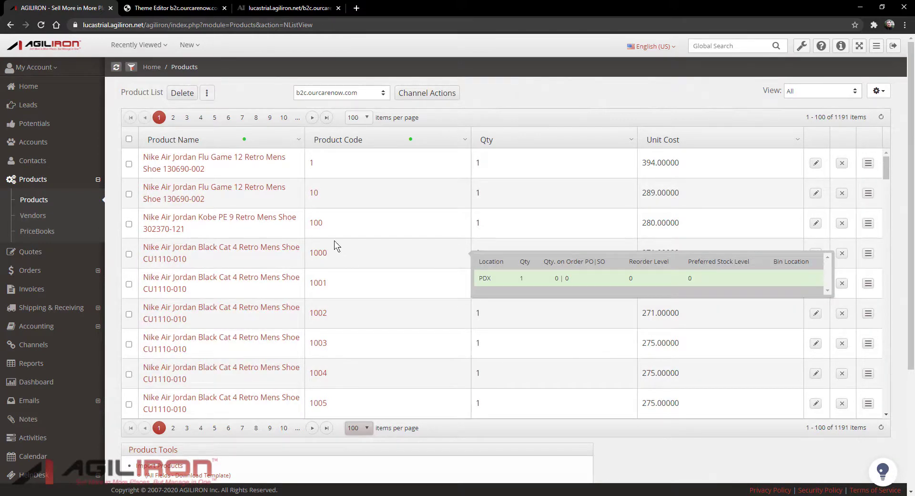
{"action": "left_click", "coordinate": [128, 139]}
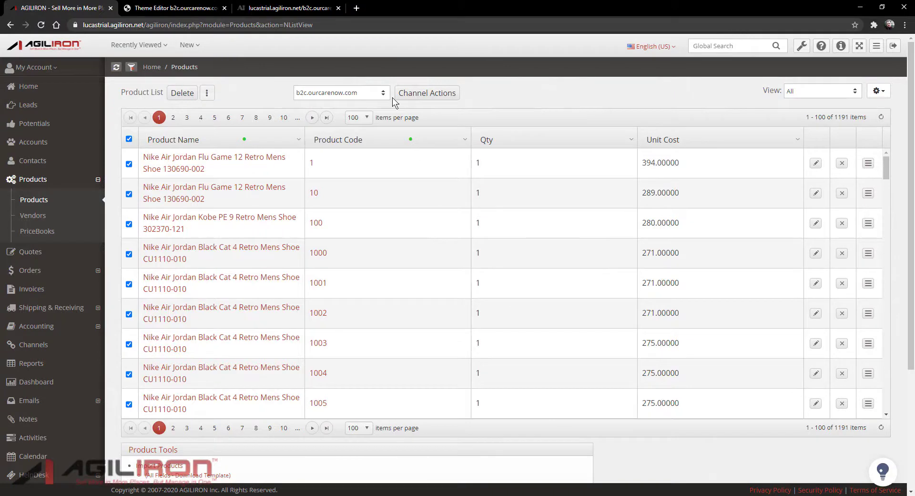
{"action": "left_click", "coordinate": [414, 98]}
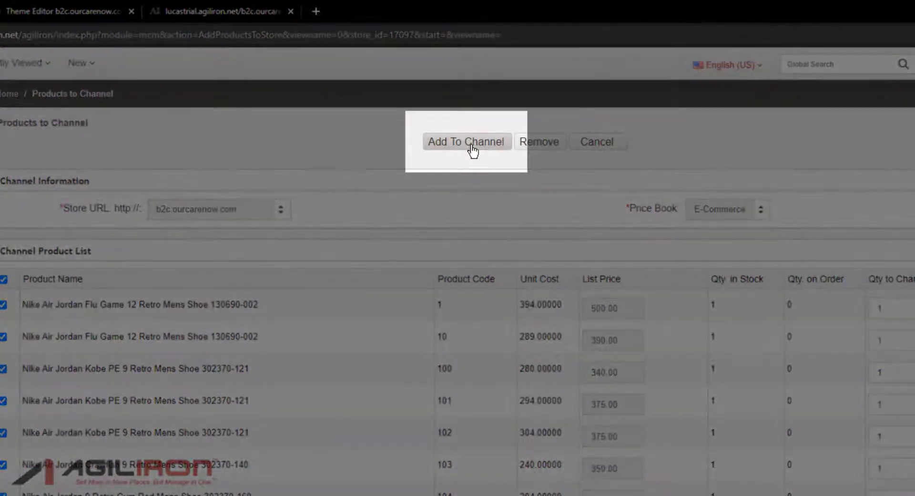
{"action": "left_click", "coordinate": [472, 148]}
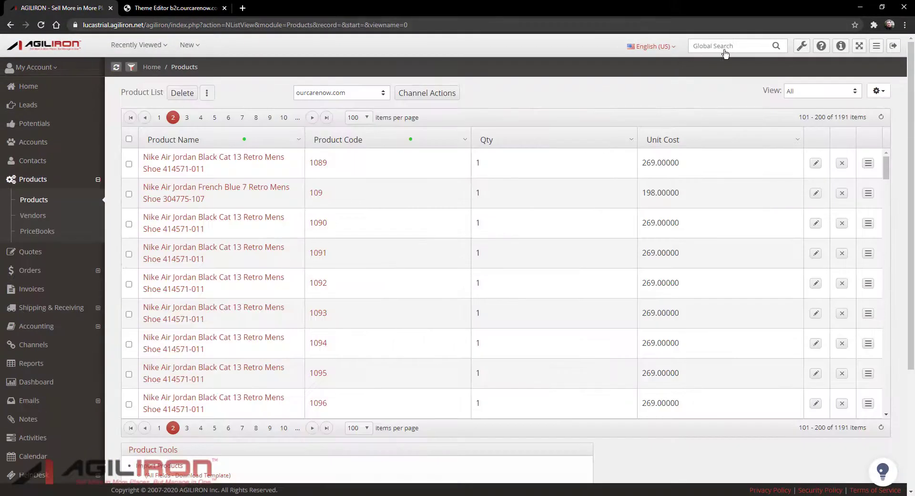
Step: Open the settings of the b2c.ourcarenow.com channel from the sales channels list
{"action": "left_click", "coordinate": [800, 47]}
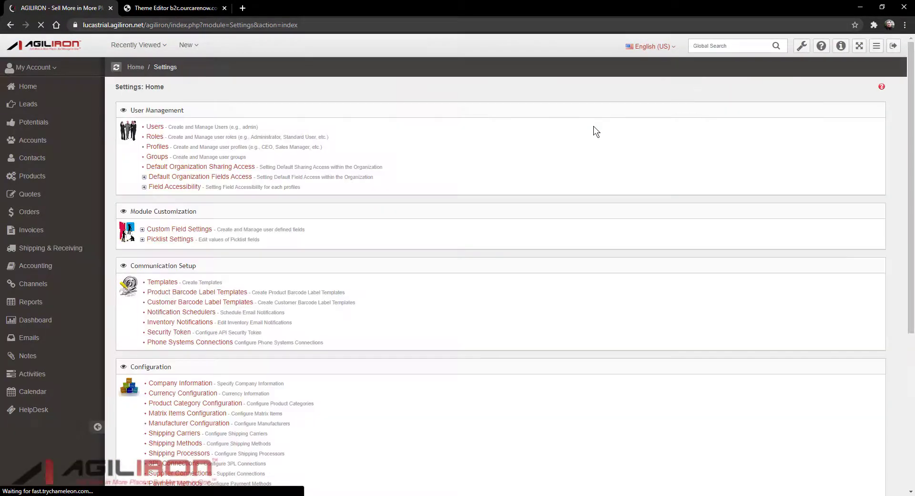
{"action": "scroll", "coordinate": [156, 356], "scroll_direction": "down", "scroll_amount": 4}
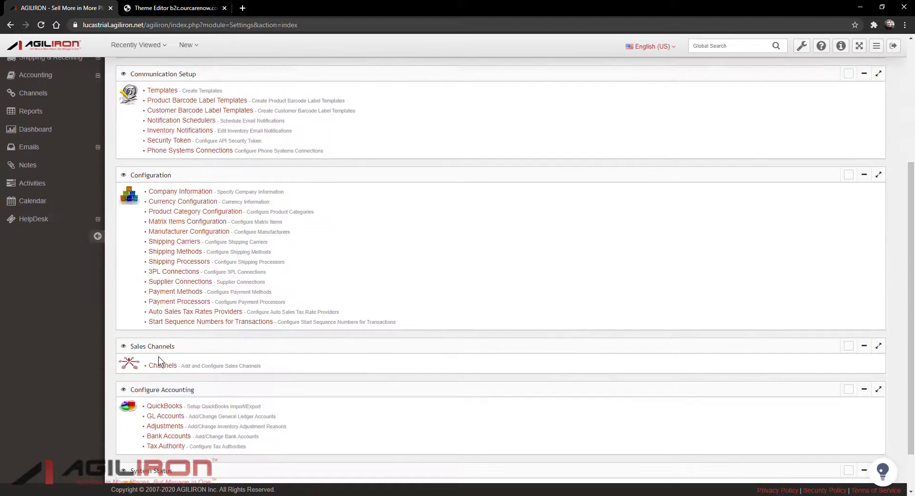
{"action": "left_click", "coordinate": [159, 365]}
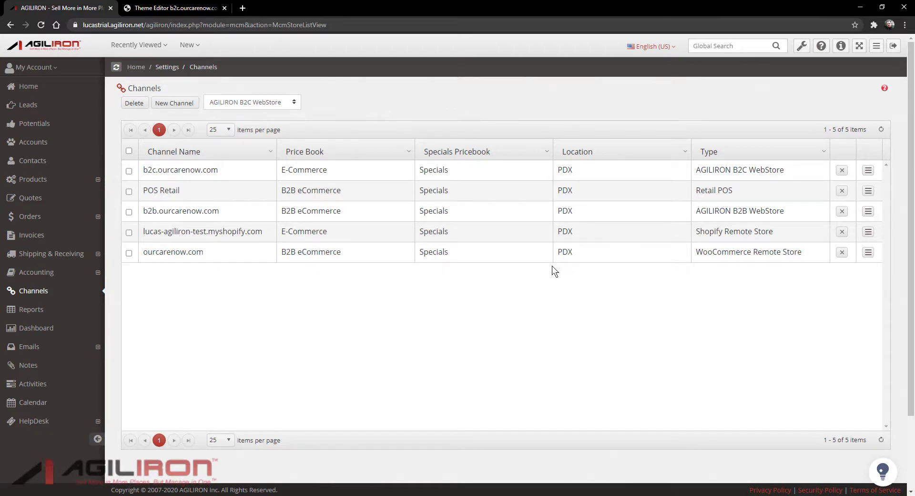
{"action": "left_click", "coordinate": [874, 171]}
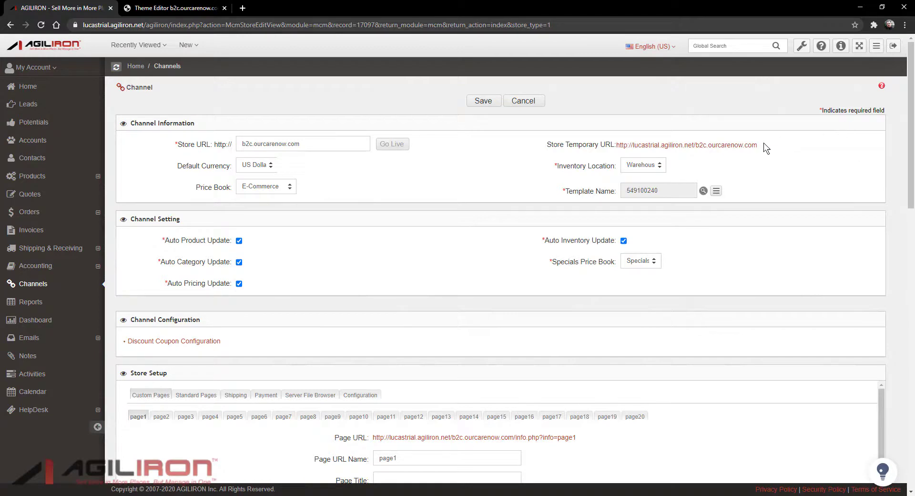
Step: View the store's temporary URL in an incognito window and examine the new products section on the home page
{"action": "right_click", "coordinate": [725, 151]}
{"action": "left_click", "coordinate": [762, 176]}
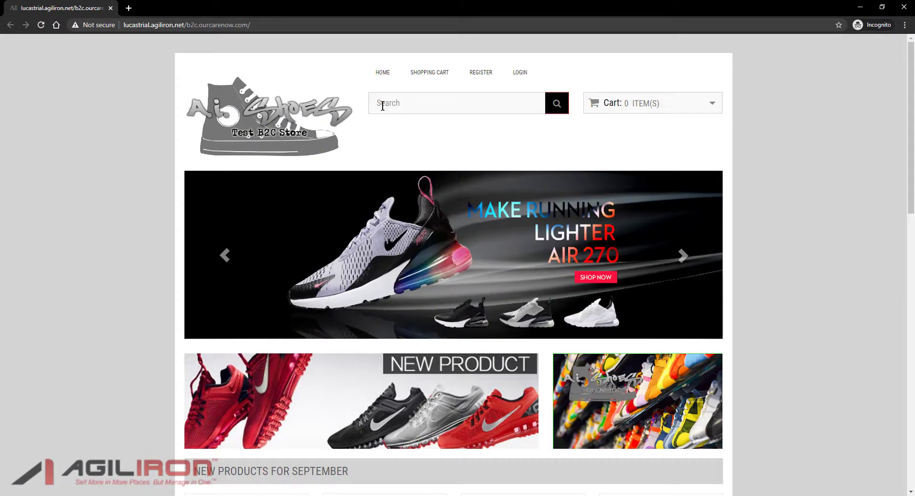
{"action": "scroll", "coordinate": [119, 166], "scroll_direction": "down", "scroll_amount": 3}
{"action": "scroll", "coordinate": [119, 163], "scroll_direction": "down", "scroll_amount": 7}
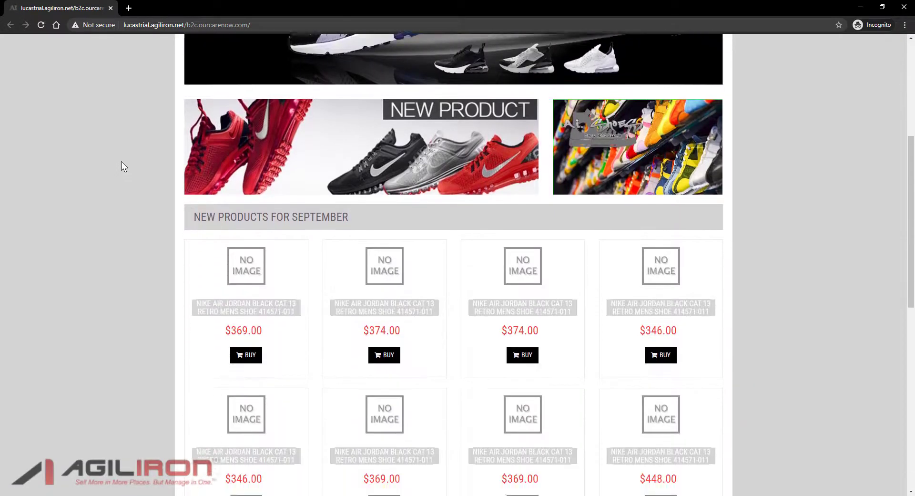
{"action": "scroll", "coordinate": [131, 153], "scroll_direction": "down", "scroll_amount": 2}
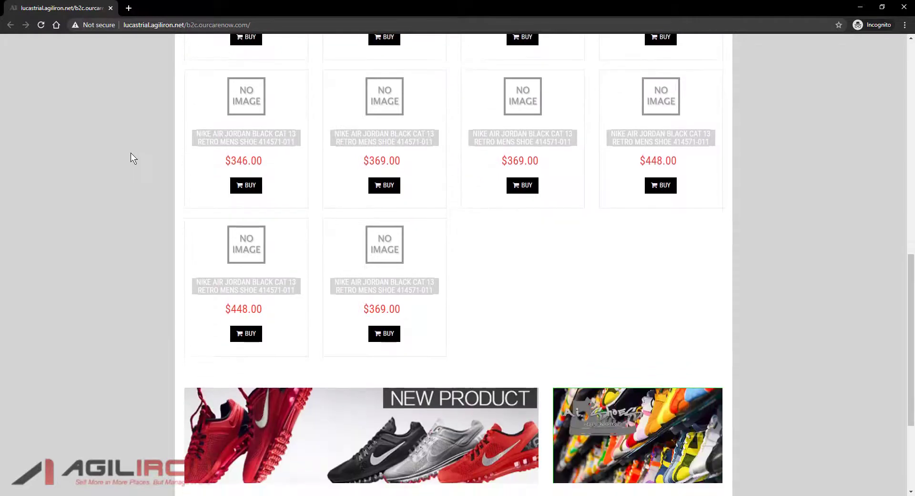
{"action": "scroll", "coordinate": [135, 150], "scroll_direction": "up", "scroll_amount": 4}
{"action": "scroll", "coordinate": [148, 149], "scroll_direction": "up", "scroll_amount": 4}
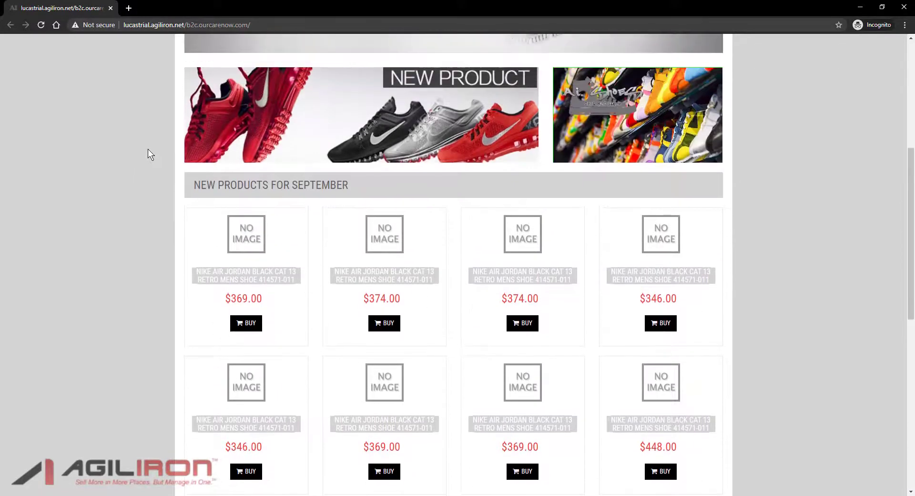
{"action": "scroll", "coordinate": [150, 147], "scroll_direction": "up", "scroll_amount": 4}
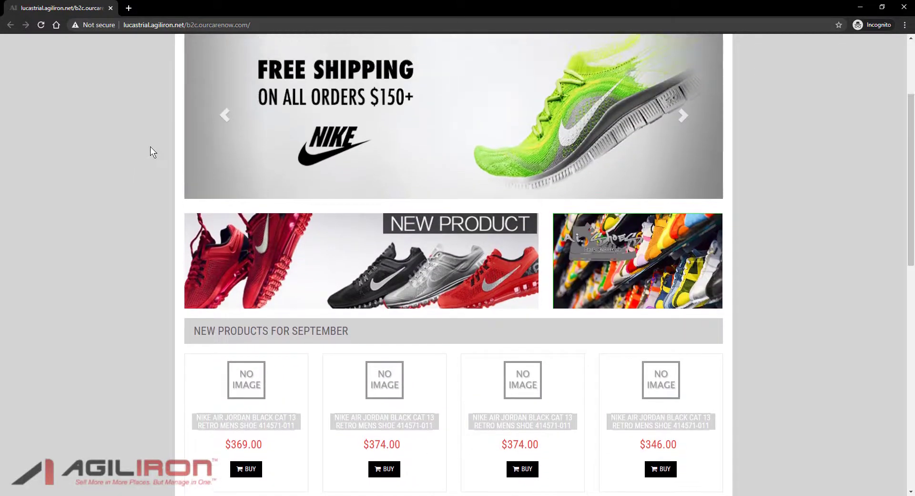
{"action": "scroll", "coordinate": [150, 146], "scroll_direction": "down", "scroll_amount": 3}
{"action": "scroll", "coordinate": [150, 146], "scroll_direction": "down", "scroll_amount": 7}
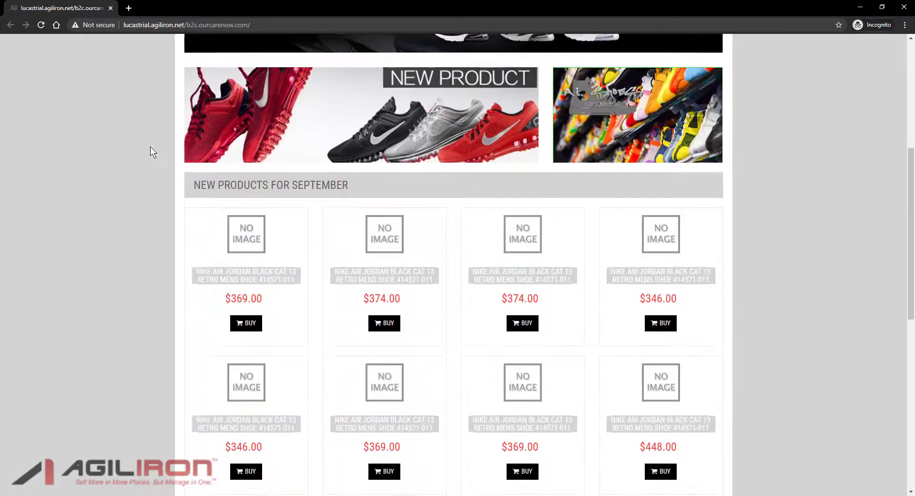